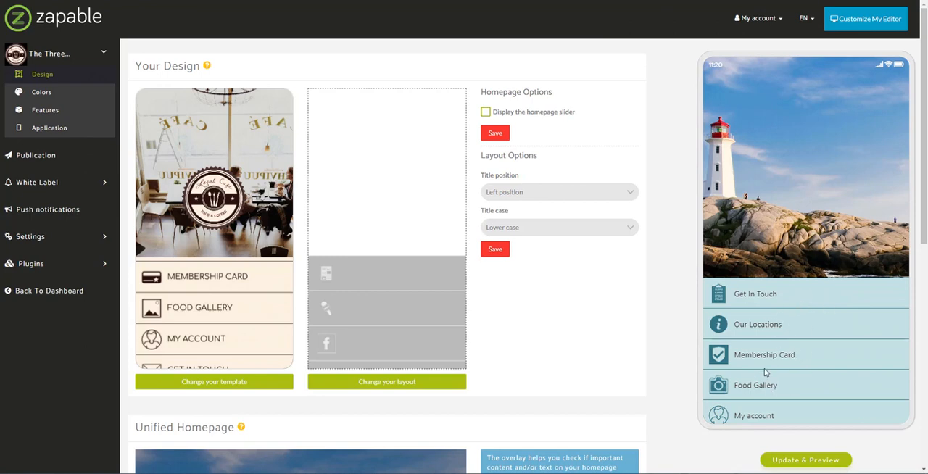
- Show the app's Features page and review the features already added to the app
{"action": "left_click", "coordinate": [66, 117]}
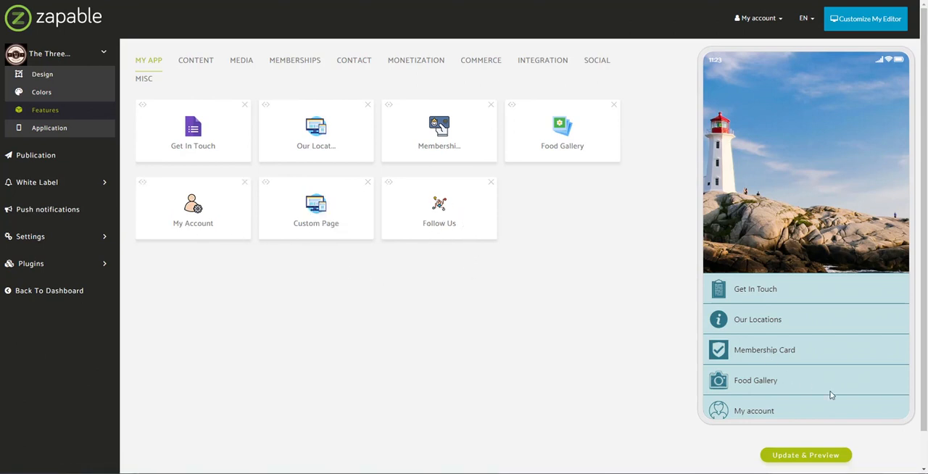
{"action": "mouse_move", "coordinate": [829, 391]}
{"action": "left_mouse_down"}
{"action": "mouse_move", "coordinate": [843, 256]}
{"action": "mouse_move", "coordinate": [828, 404]}
{"action": "mouse_move", "coordinate": [828, 348]}
{"action": "mouse_move", "coordinate": [820, 381]}
{"action": "left_mouse_up"}
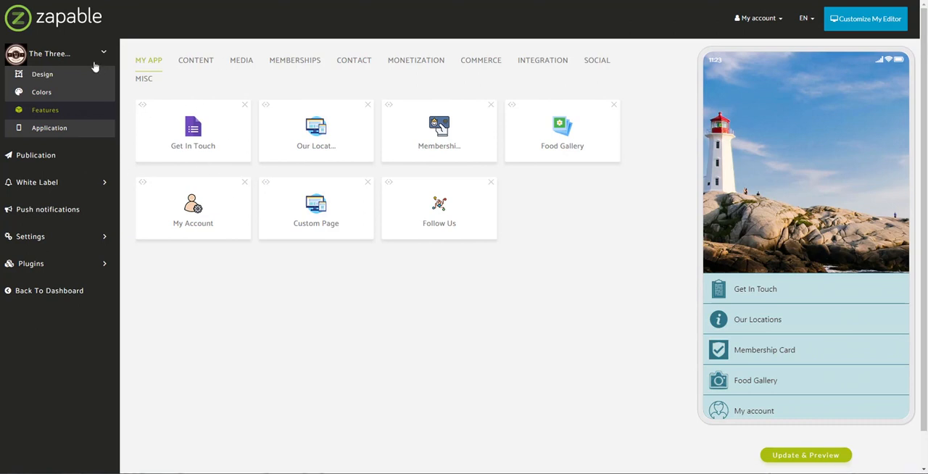
{"action": "left_click", "coordinate": [44, 58]}
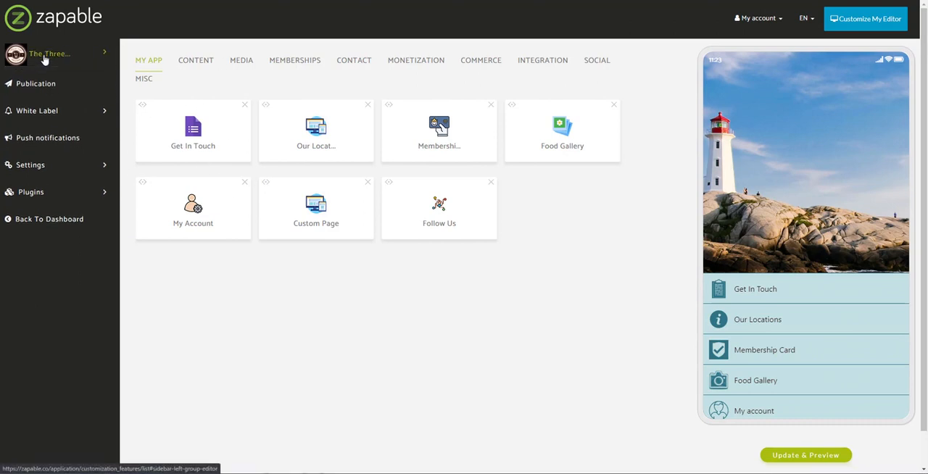
{"action": "left_click", "coordinate": [42, 55]}
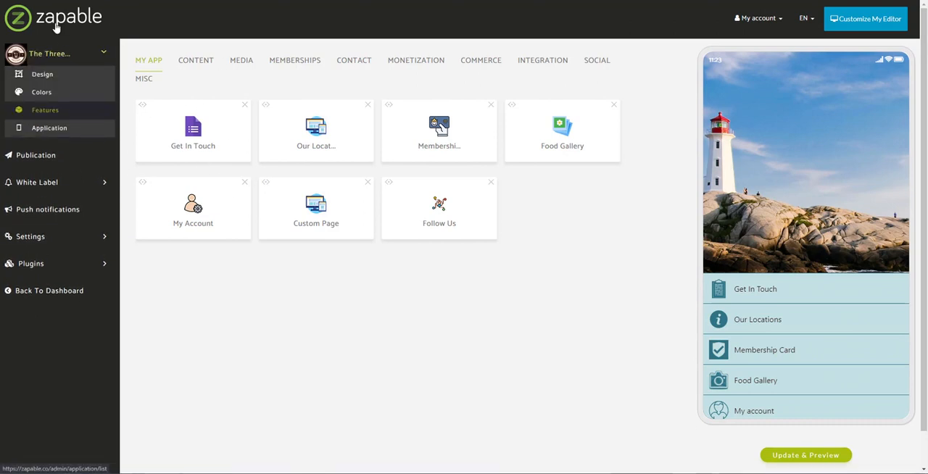
{"action": "left_click", "coordinate": [78, 110]}
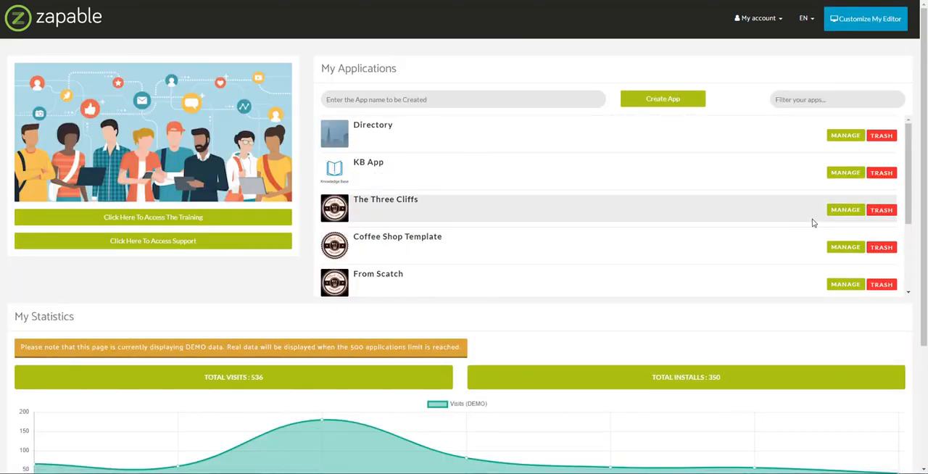
- Open The Three Cliffs app for management and go to its Unified Homepage design settings
{"action": "left_click", "coordinate": [832, 209]}
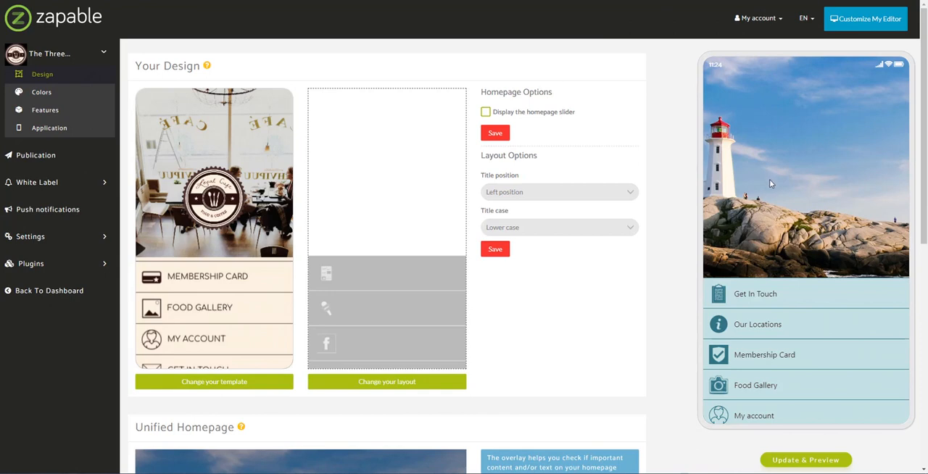
{"action": "scroll", "coordinate": [689, 205], "scroll_direction": "down", "scroll_amount": 1}
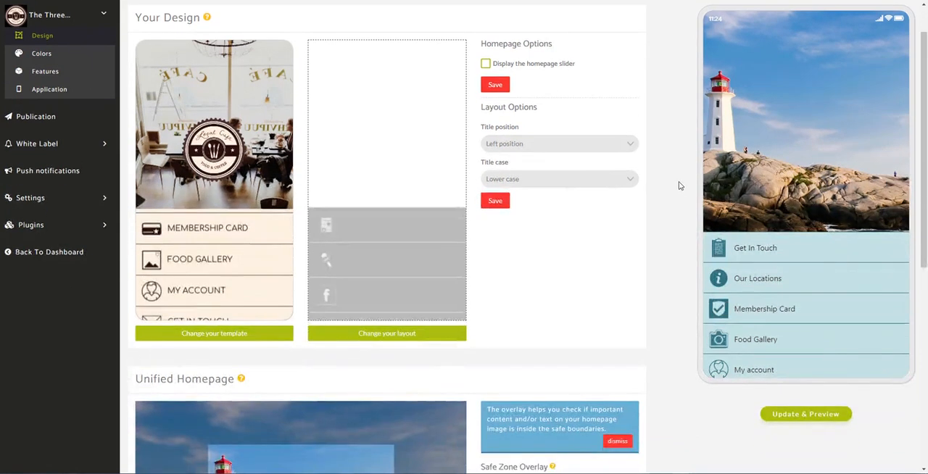
{"action": "scroll", "coordinate": [679, 186], "scroll_direction": "down", "scroll_amount": 3}
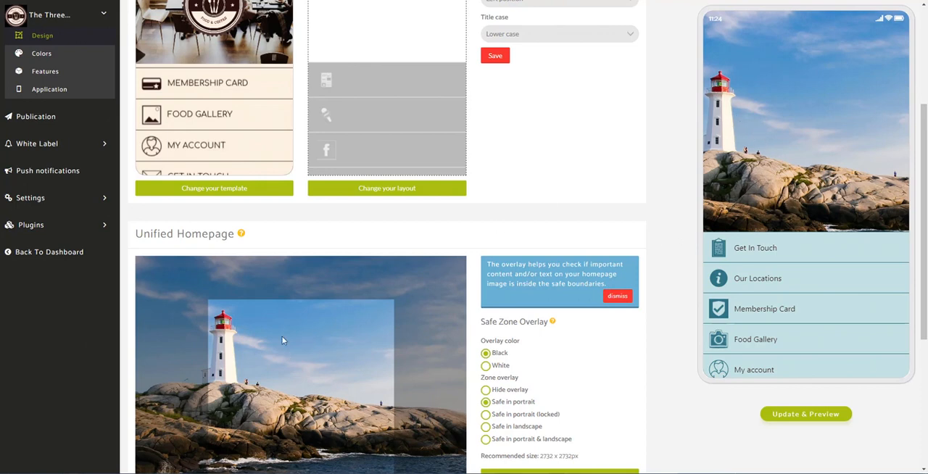
{"action": "scroll", "coordinate": [324, 322], "scroll_direction": "down", "scroll_amount": 1}
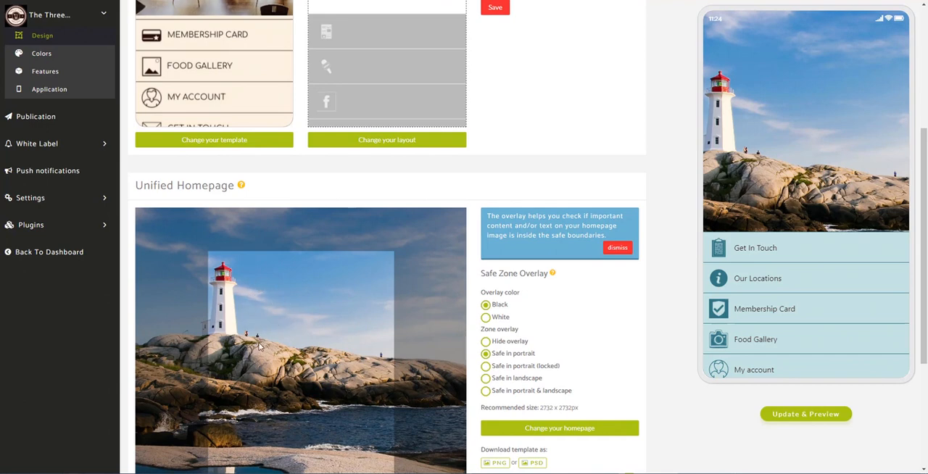
- Open Pixabay in a new browser tab and search its images for "lighthouse"
{"action": "key", "text": "ctrl+t"}
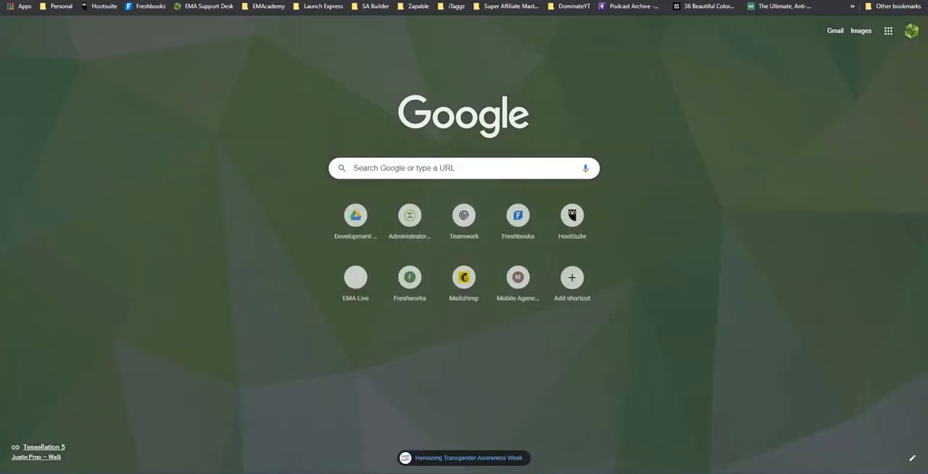
{"action": "type", "text": "pix"}
{"action": "key", "text": "Return"}
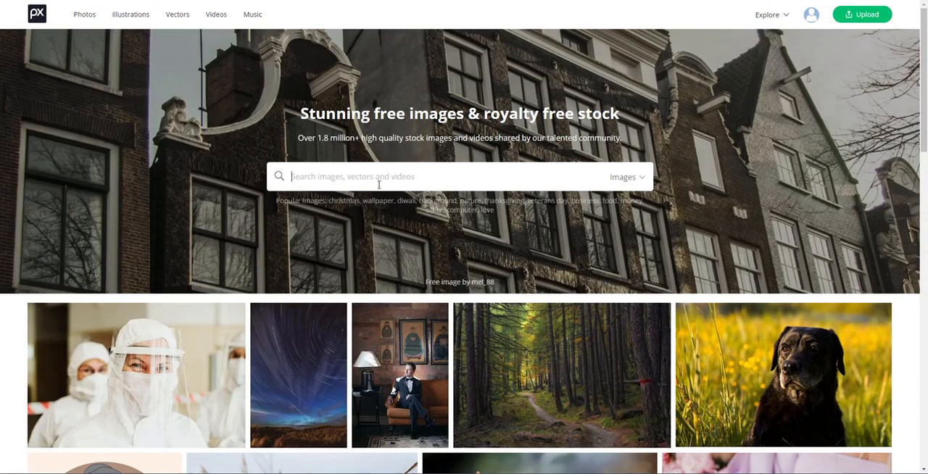
{"action": "type", "text": "lighthouse"}
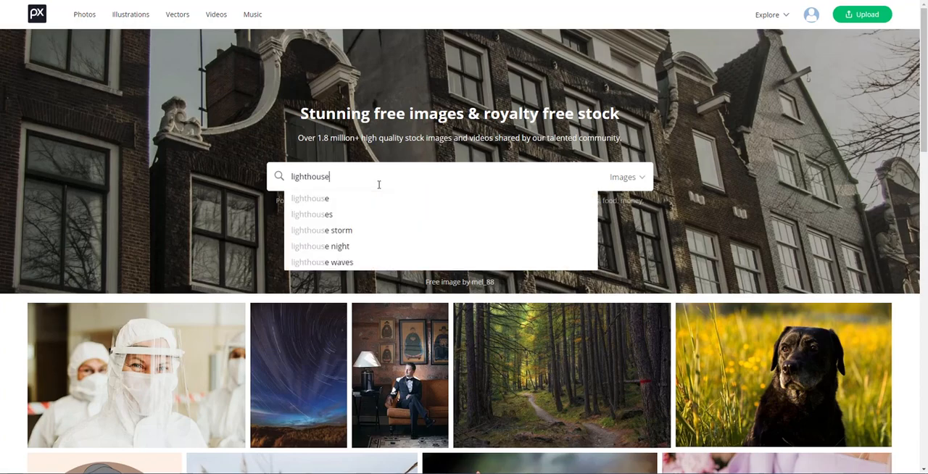
{"action": "key", "text": "Return"}
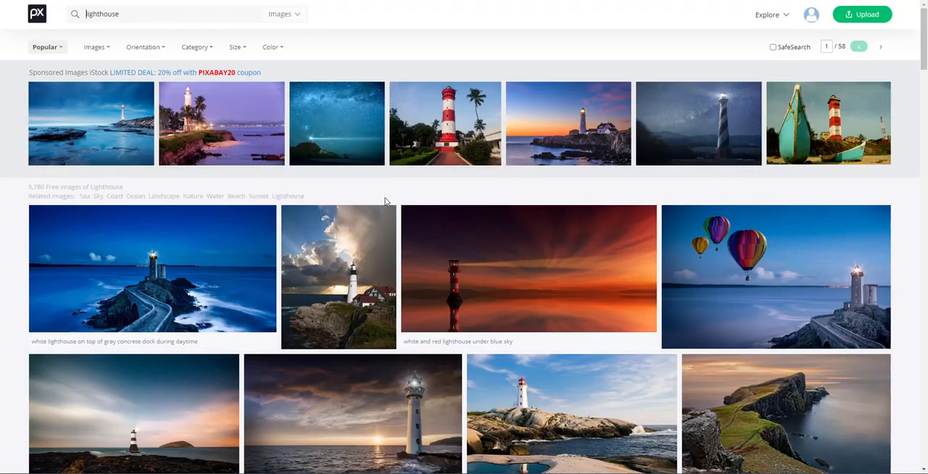
- View the photo of the white lighthouse with a red top on the rocks, and browse the other lighthouse results
{"action": "scroll", "coordinate": [382, 201], "scroll_direction": "down", "scroll_amount": 3}
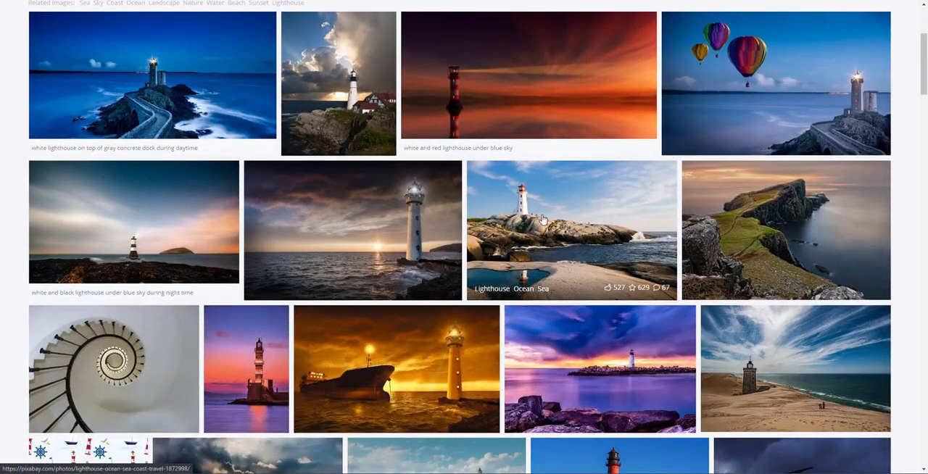
{"action": "left_click", "coordinate": [521, 202]}
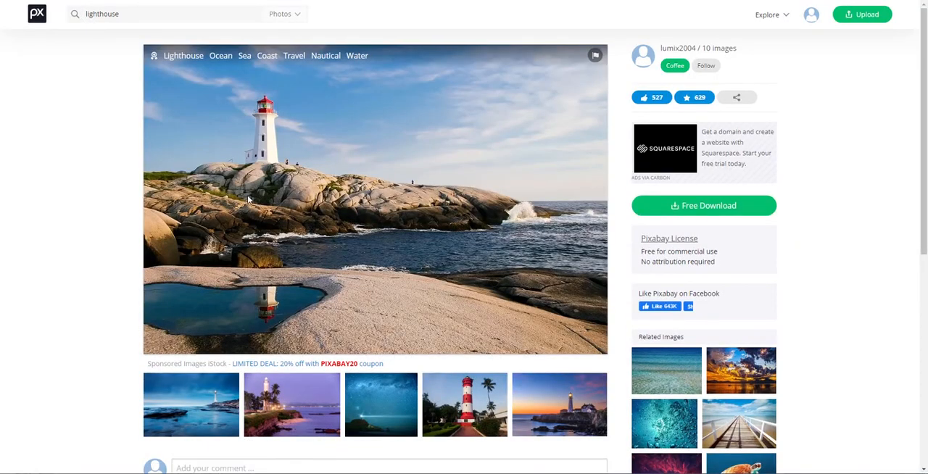
{"action": "key", "text": "alt+Left"}
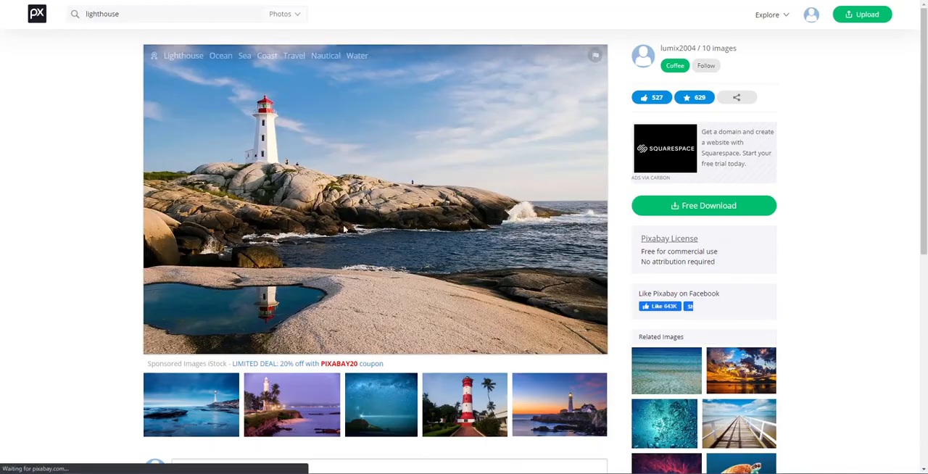
{"action": "scroll", "coordinate": [384, 210], "scroll_direction": "up", "scroll_amount": 2}
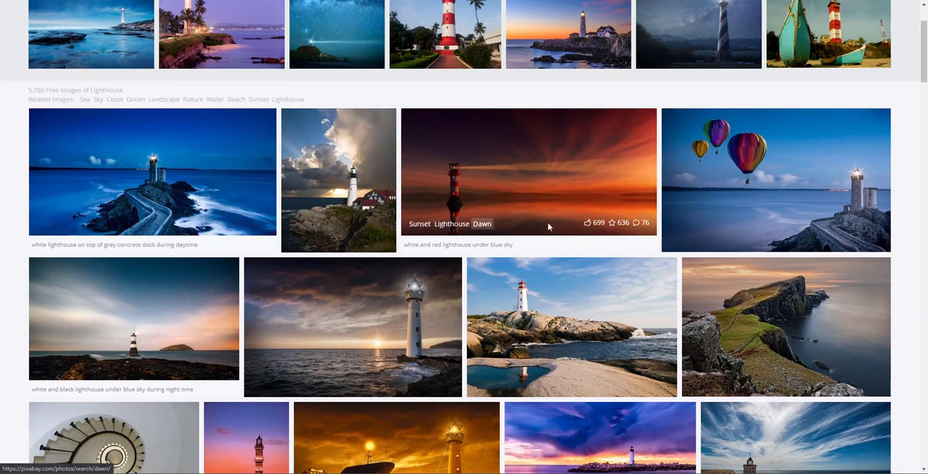
{"action": "scroll", "coordinate": [410, 200], "scroll_direction": "down", "scroll_amount": 1}
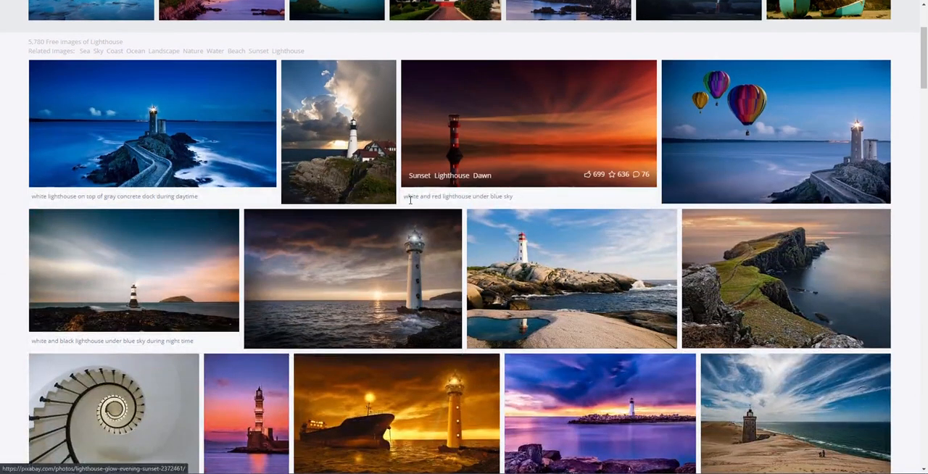
{"action": "scroll", "coordinate": [411, 200], "scroll_direction": "down", "scroll_amount": 2}
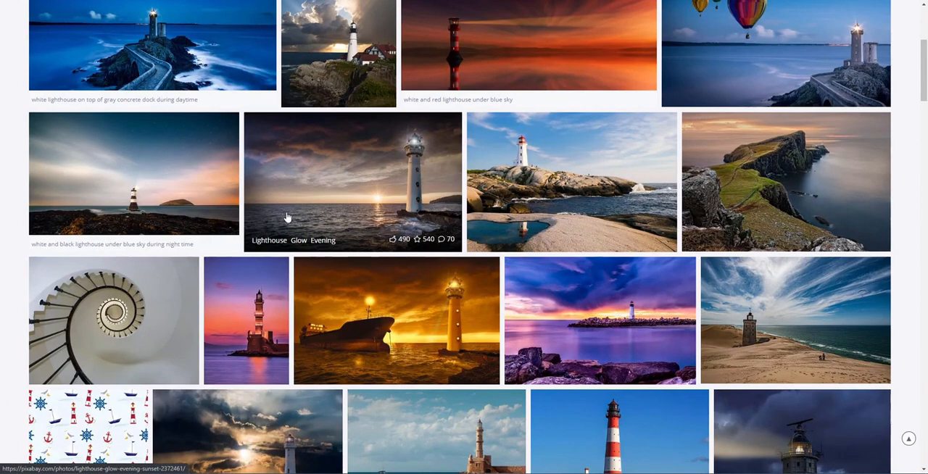
{"action": "scroll", "coordinate": [289, 221], "scroll_direction": "down", "scroll_amount": 1}
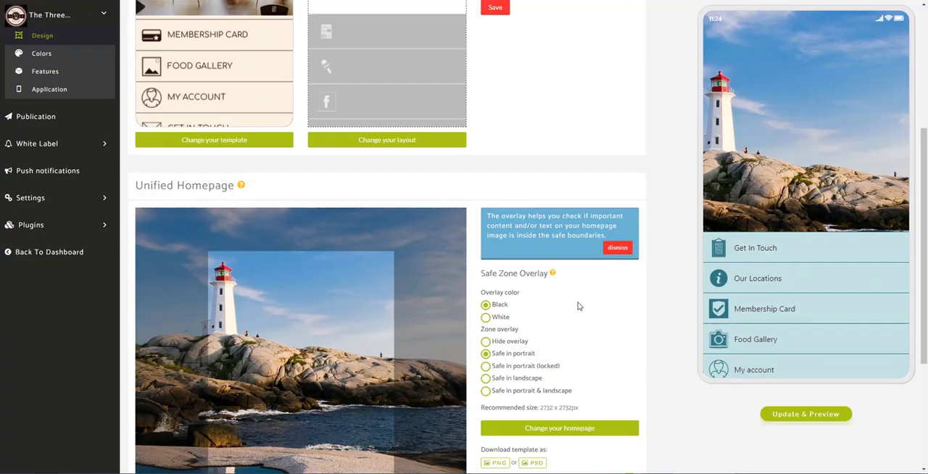
- Start changing the unified homepage image, look through the 3 Cliffs folder, and cancel the file selection
{"action": "scroll", "coordinate": [304, 209], "scroll_direction": "down", "scroll_amount": 2}
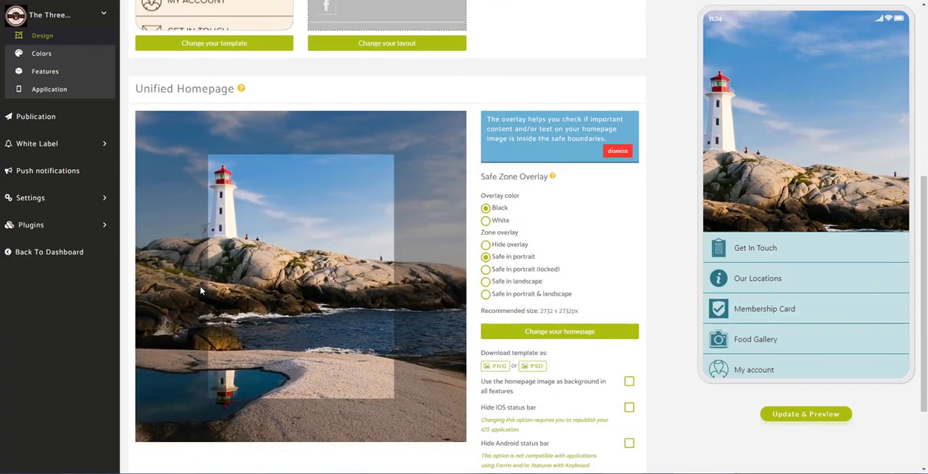
{"action": "left_click", "coordinate": [559, 332]}
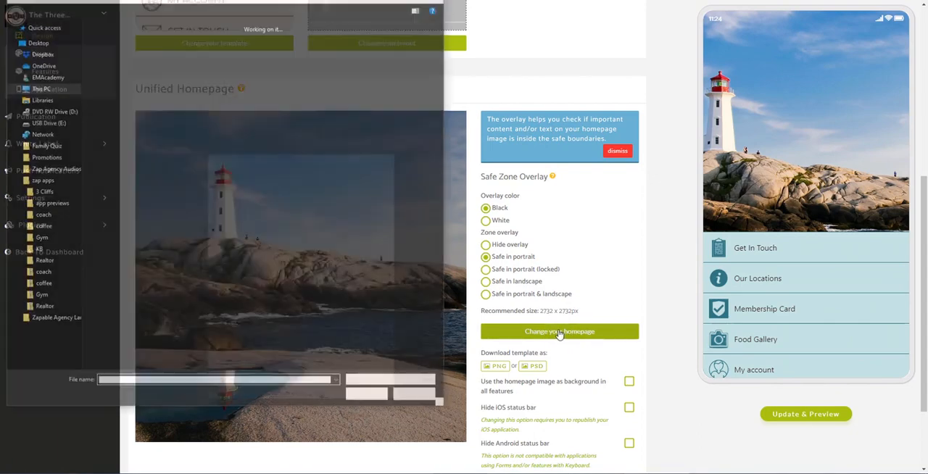
{"action": "left_click", "coordinate": [42, 192]}
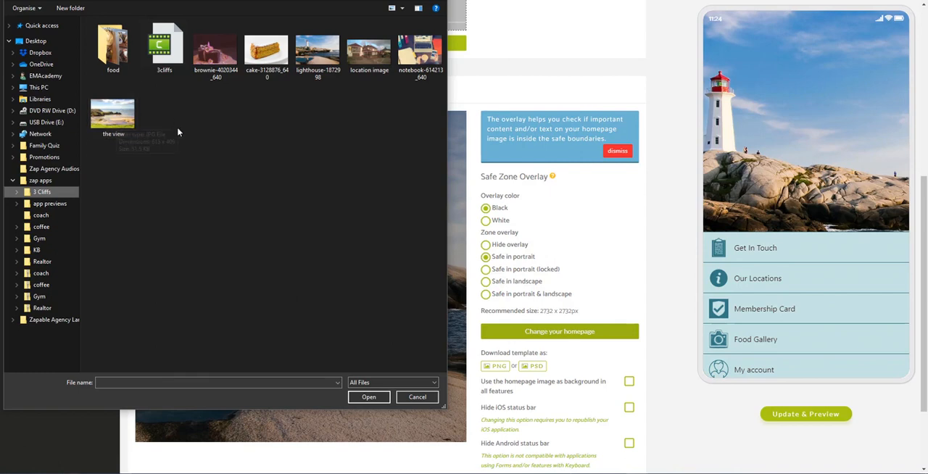
{"action": "left_click", "coordinate": [417, 396]}
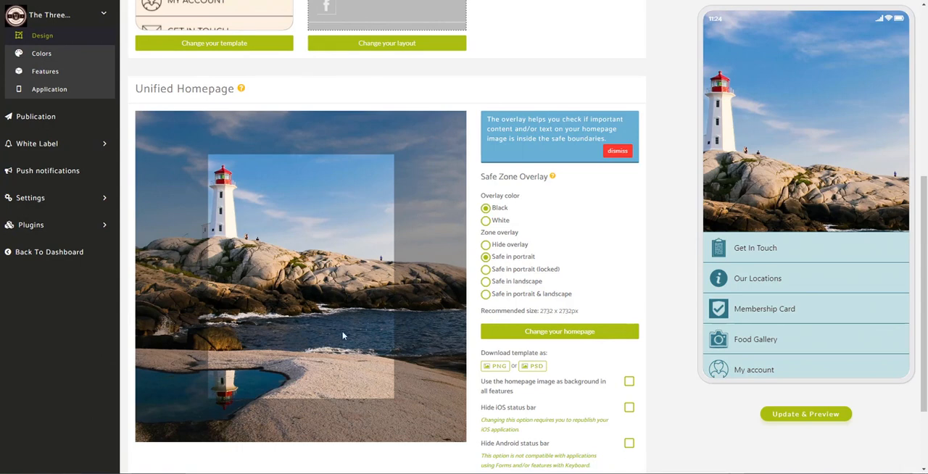
- Set the app's currency to GBP - £ in the localization settings
{"action": "scroll", "coordinate": [342, 308], "scroll_direction": "down", "scroll_amount": 3}
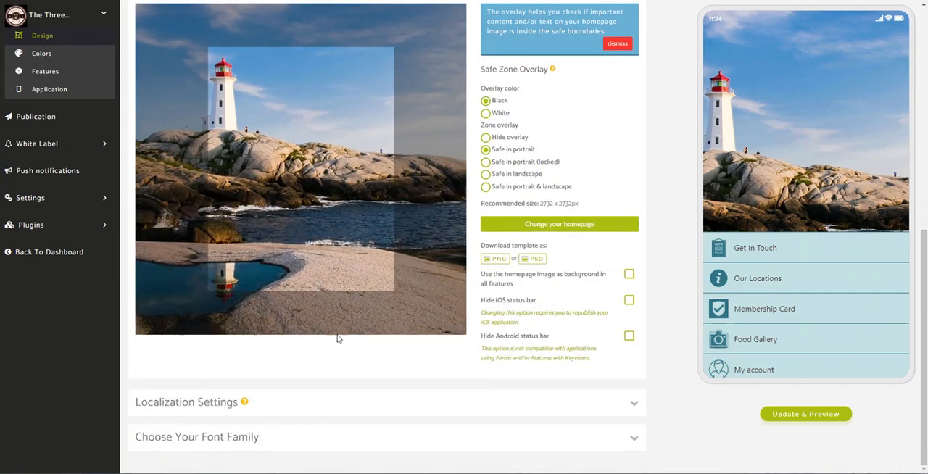
{"action": "left_click", "coordinate": [481, 411]}
{"action": "scroll", "coordinate": [425, 292], "scroll_direction": "down", "scroll_amount": 1}
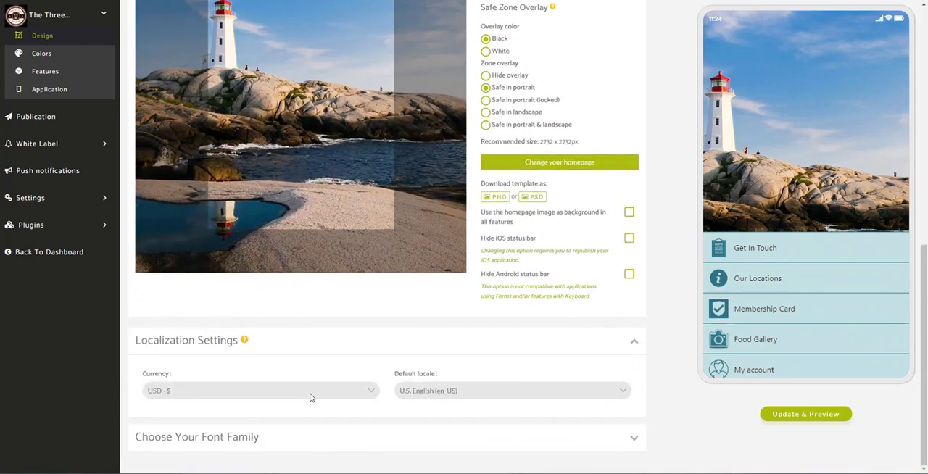
{"action": "left_click", "coordinate": [364, 395]}
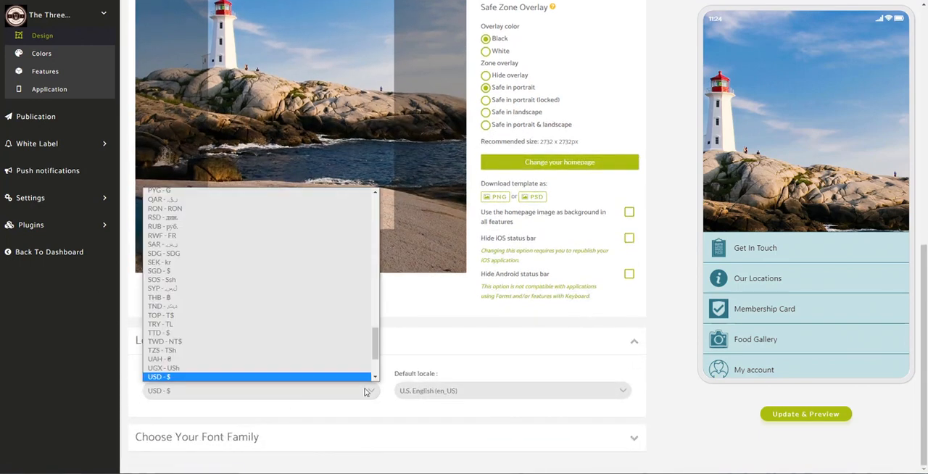
{"action": "left_click_drag", "start_coordinate": [376, 346], "coordinate": [375, 261]}
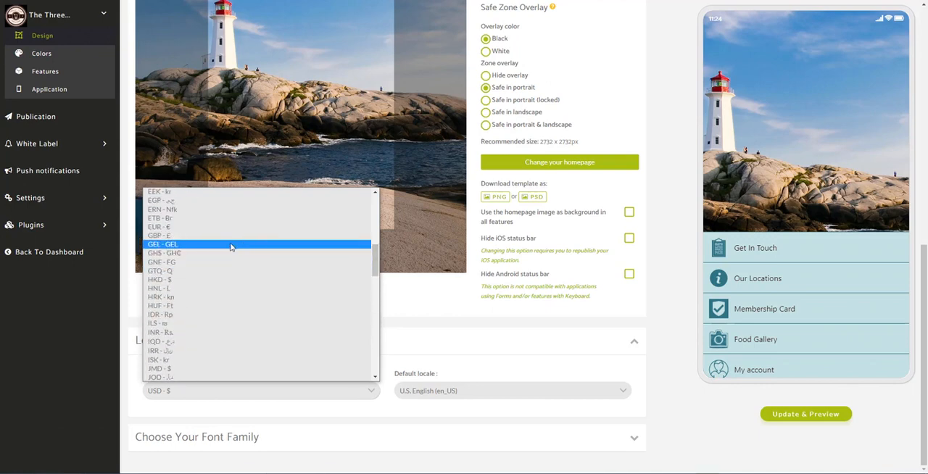
{"action": "left_click", "coordinate": [203, 235]}
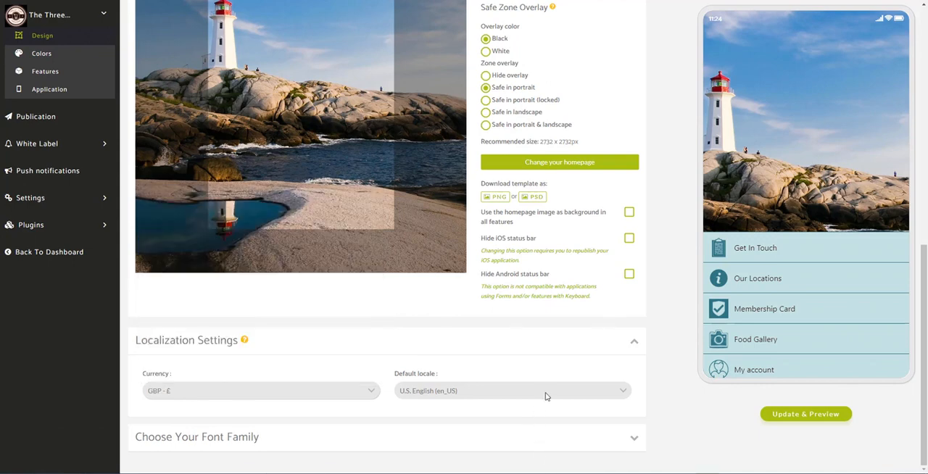
- Set the app's default locale to British English (en_GB)
{"action": "left_click", "coordinate": [611, 395]}
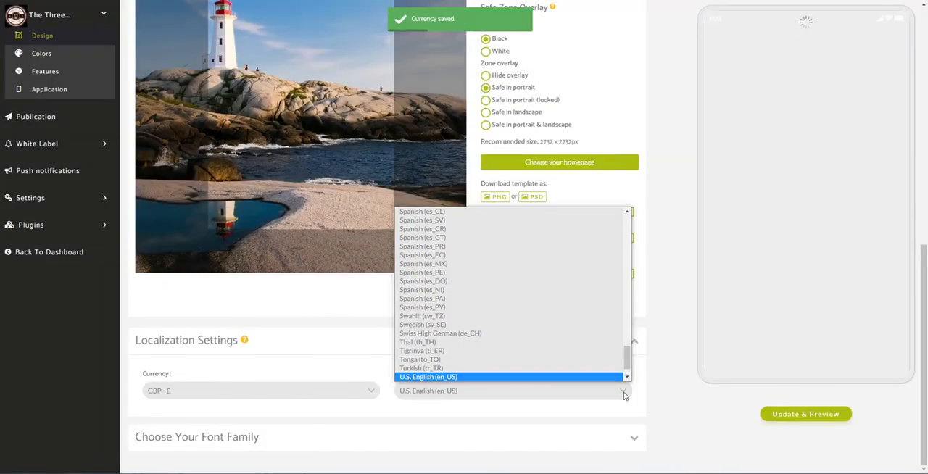
{"action": "left_click_drag", "start_coordinate": [625, 364], "coordinate": [626, 368]}
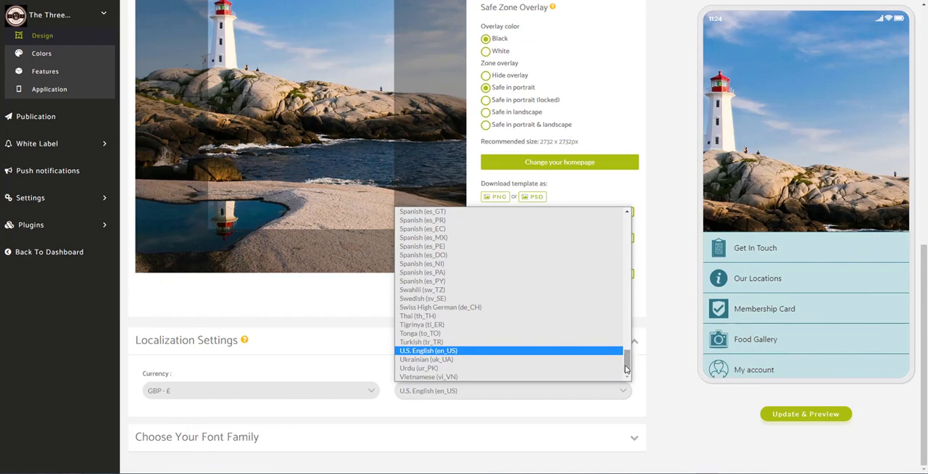
{"action": "left_click", "coordinate": [420, 372]}
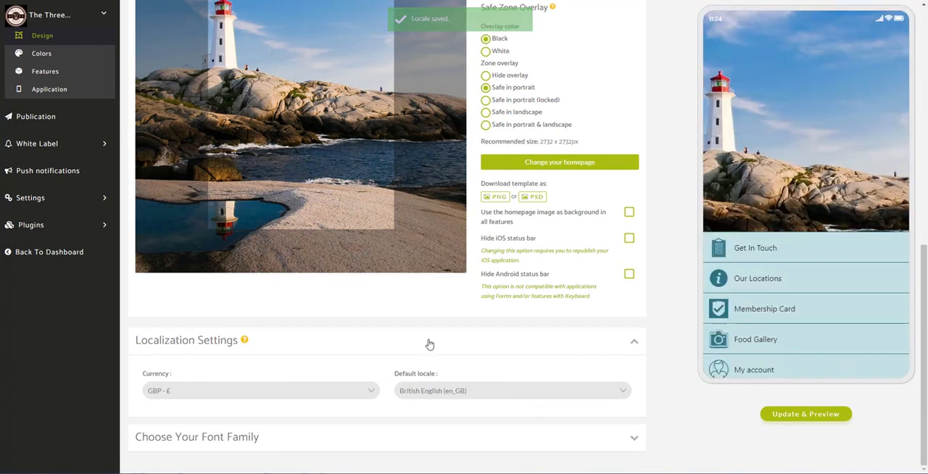
- Look through the font families, choose Nunito for the app, update the preview, and collapse the font section
{"action": "left_click", "coordinate": [635, 440]}
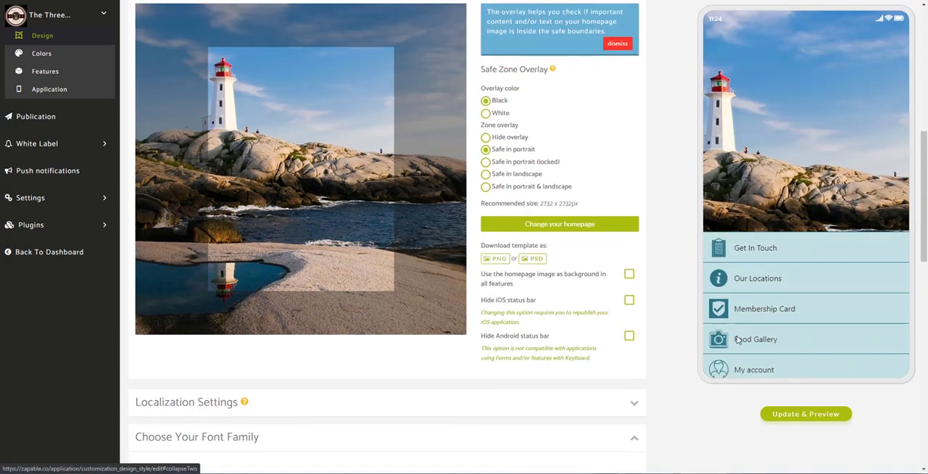
{"action": "scroll", "coordinate": [673, 299], "scroll_direction": "down", "scroll_amount": 3}
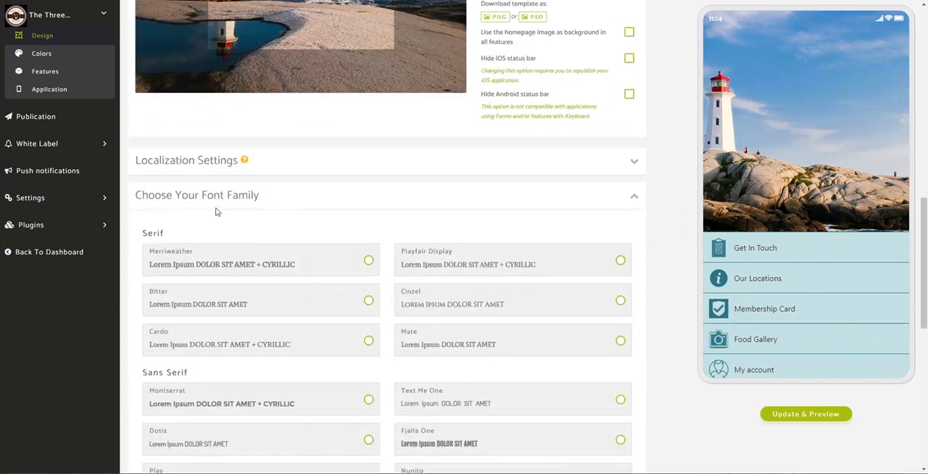
{"action": "scroll", "coordinate": [349, 243], "scroll_direction": "down", "scroll_amount": 1}
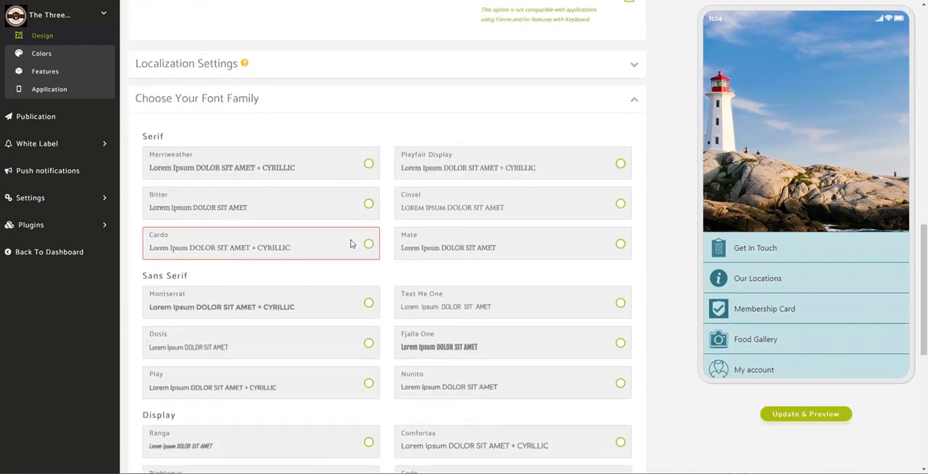
{"action": "scroll", "coordinate": [351, 239], "scroll_direction": "down", "scroll_amount": 1}
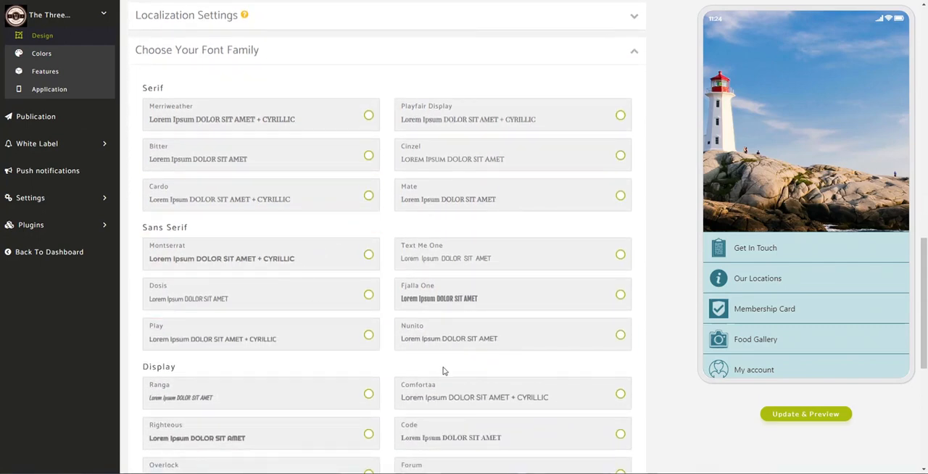
{"action": "scroll", "coordinate": [493, 369], "scroll_direction": "down", "scroll_amount": 5}
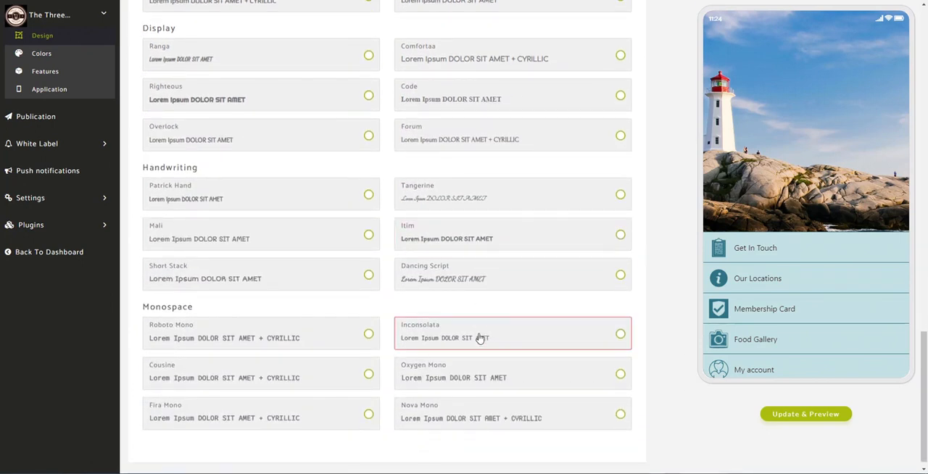
{"action": "scroll", "coordinate": [481, 339], "scroll_direction": "up", "scroll_amount": 5}
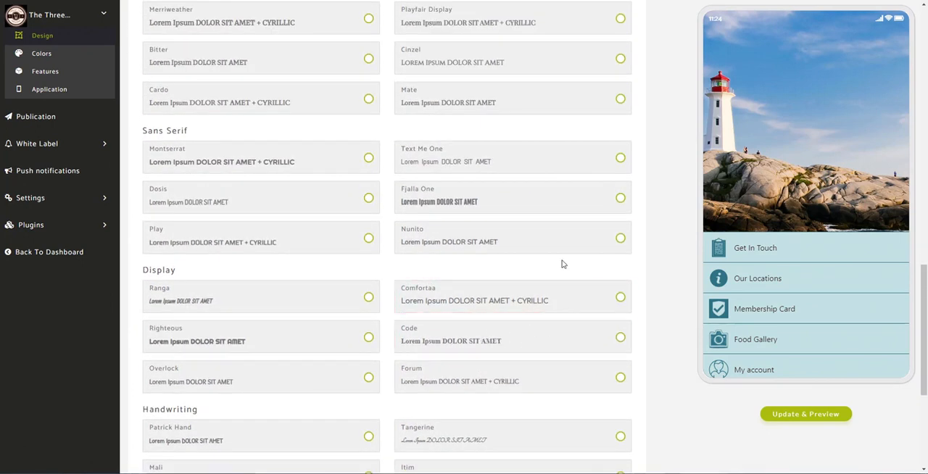
{"action": "left_click", "coordinate": [619, 239]}
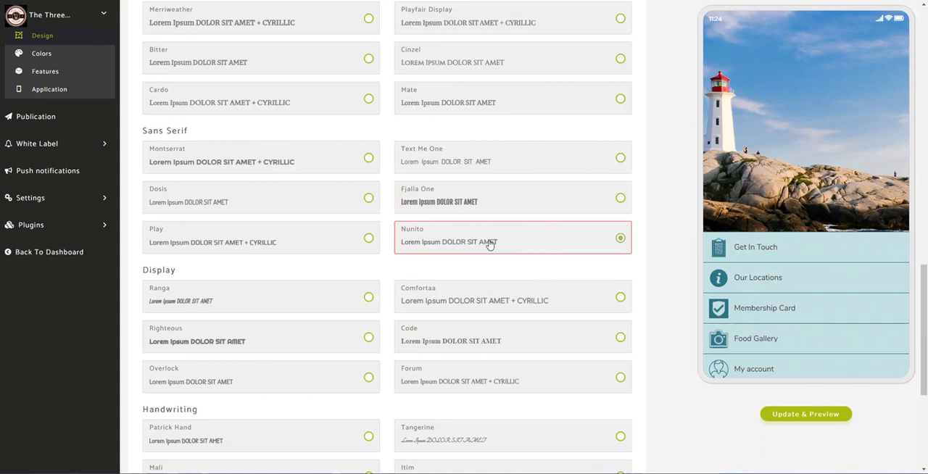
{"action": "left_click", "coordinate": [808, 415]}
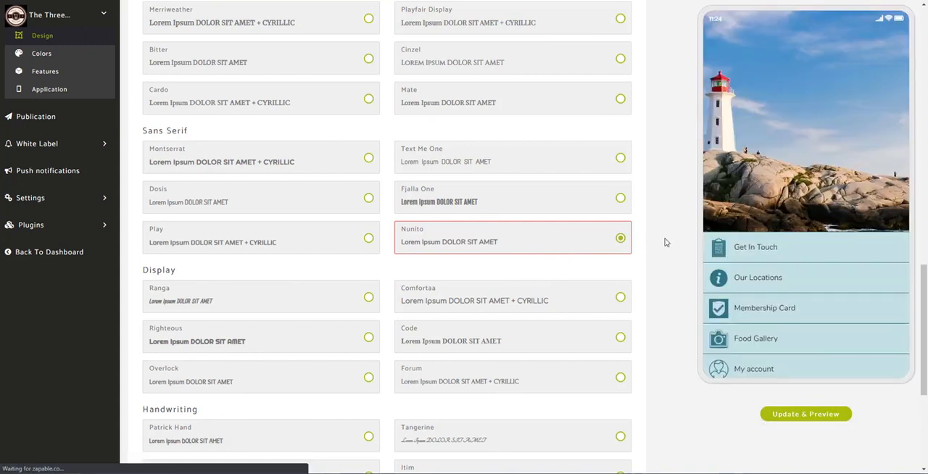
{"action": "scroll", "coordinate": [658, 273], "scroll_direction": "up", "scroll_amount": 4}
{"action": "scroll", "coordinate": [657, 276], "scroll_direction": "up", "scroll_amount": 1}
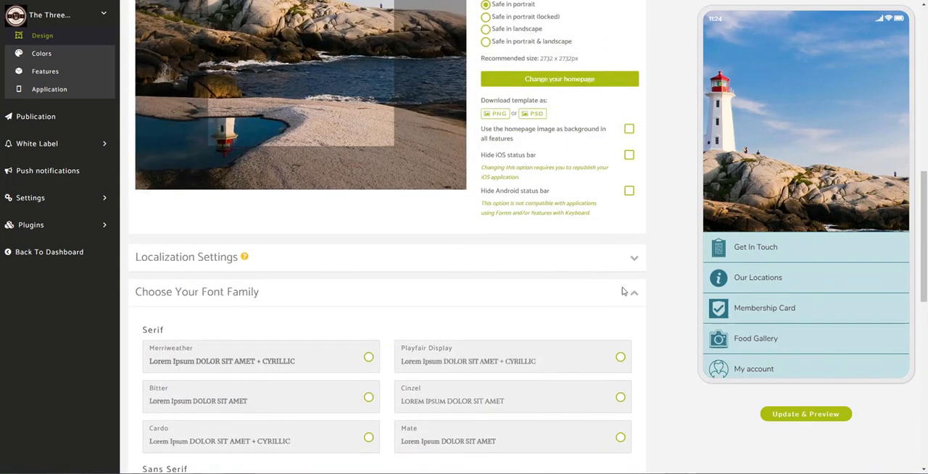
{"action": "left_click", "coordinate": [632, 297]}
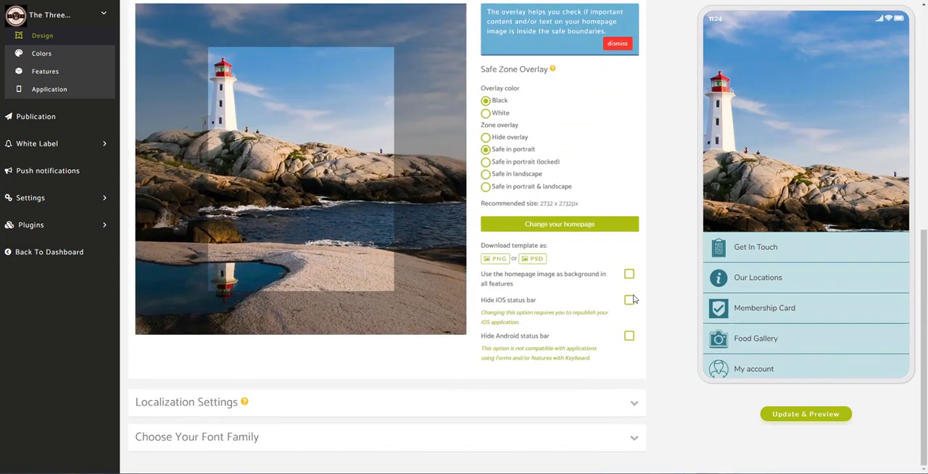
- Open the app's color settings and expand the Homepage, List, Card and Header sections
{"action": "scroll", "coordinate": [642, 253], "scroll_direction": "up", "scroll_amount": 2}
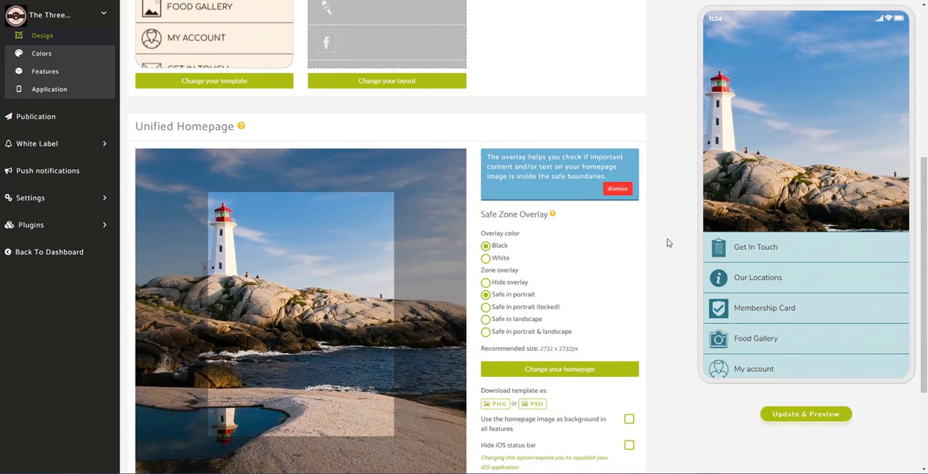
{"action": "scroll", "coordinate": [661, 233], "scroll_direction": "down", "scroll_amount": 1}
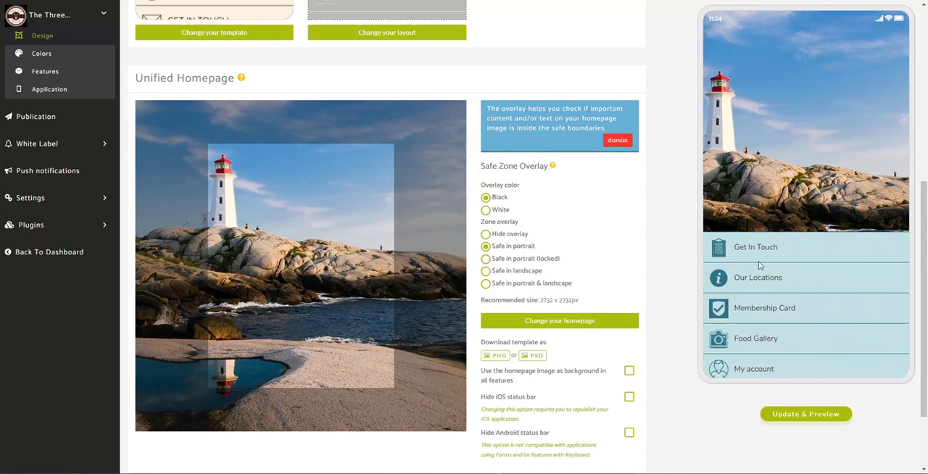
{"action": "left_click", "coordinate": [60, 57]}
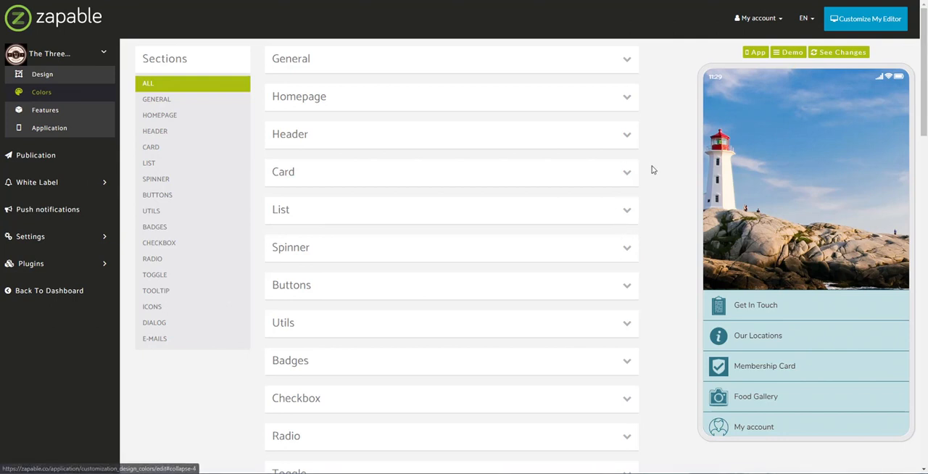
{"action": "left_click", "coordinate": [627, 97]}
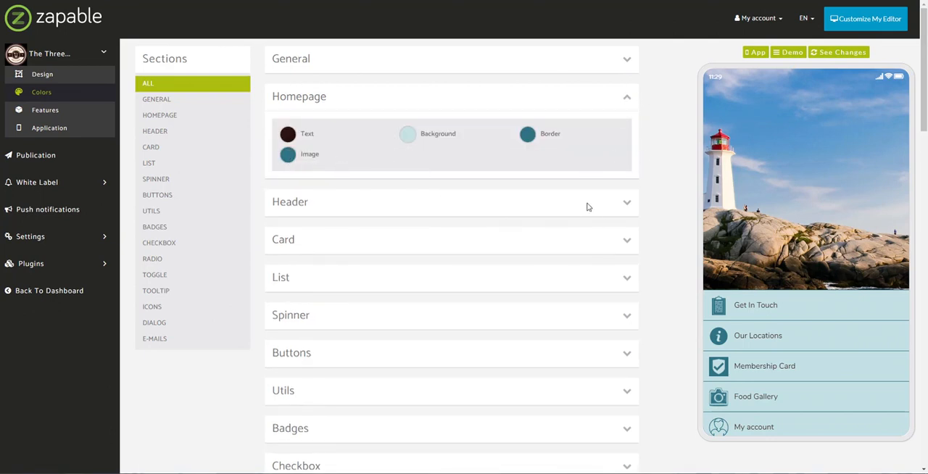
{"action": "left_click", "coordinate": [628, 287]}
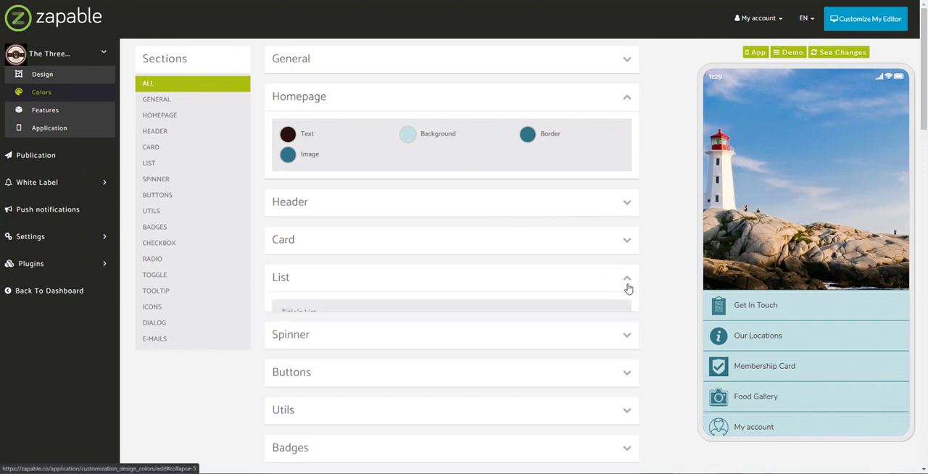
{"action": "left_click", "coordinate": [624, 244]}
{"action": "left_click", "coordinate": [625, 203]}
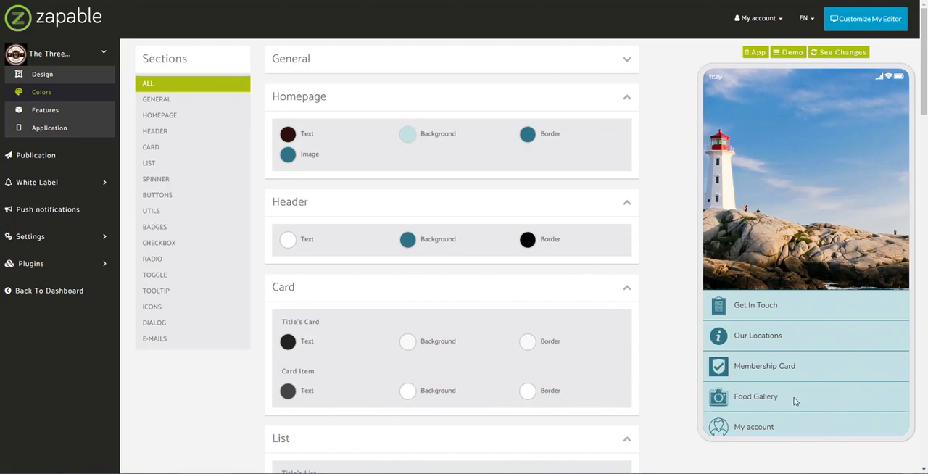
- Set the homepage background color to rgba(190, 229, 232, 1)
{"action": "left_click", "coordinate": [407, 135]}
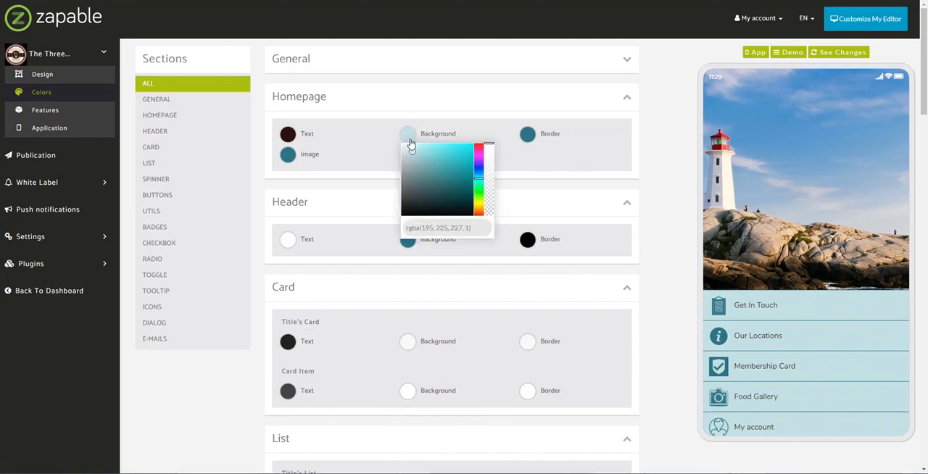
{"action": "mouse_move", "coordinate": [413, 151]}
{"action": "left_mouse_down"}
{"action": "mouse_move", "coordinate": [431, 168]}
{"action": "mouse_move", "coordinate": [421, 158]}
{"action": "left_mouse_up"}
{"action": "left_click_drag", "start_coordinate": [418, 151], "coordinate": [413, 149]}
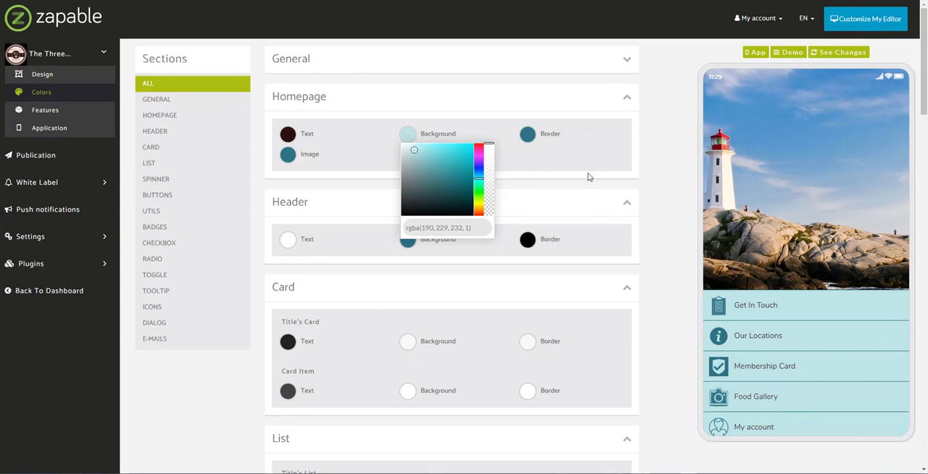
{"action": "left_click", "coordinate": [653, 184]}
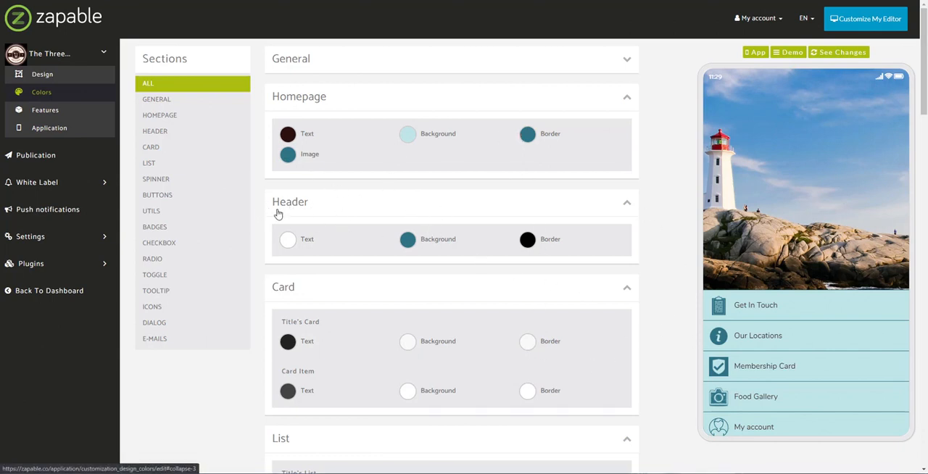
- View the Get In Touch page in the app preview, return to the homepage, and review the card and list colors
{"action": "left_click", "coordinate": [742, 309]}
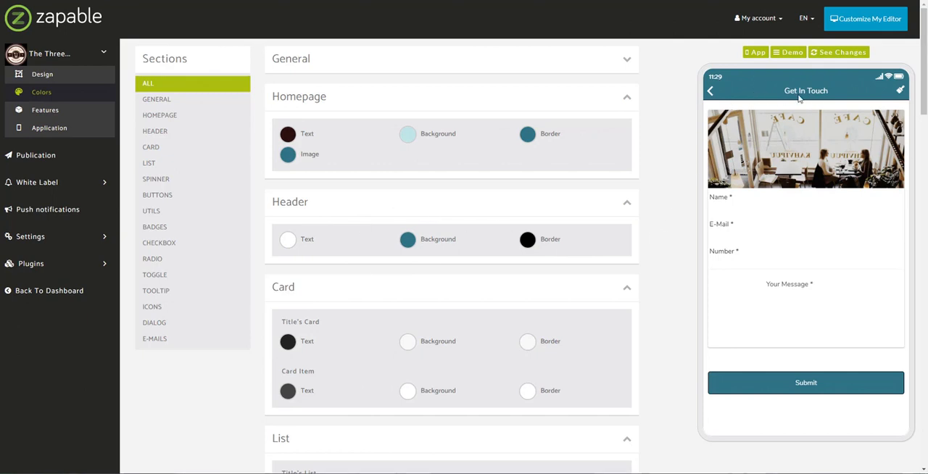
{"action": "left_click", "coordinate": [711, 93]}
{"action": "scroll", "coordinate": [369, 236], "scroll_direction": "down", "scroll_amount": 2}
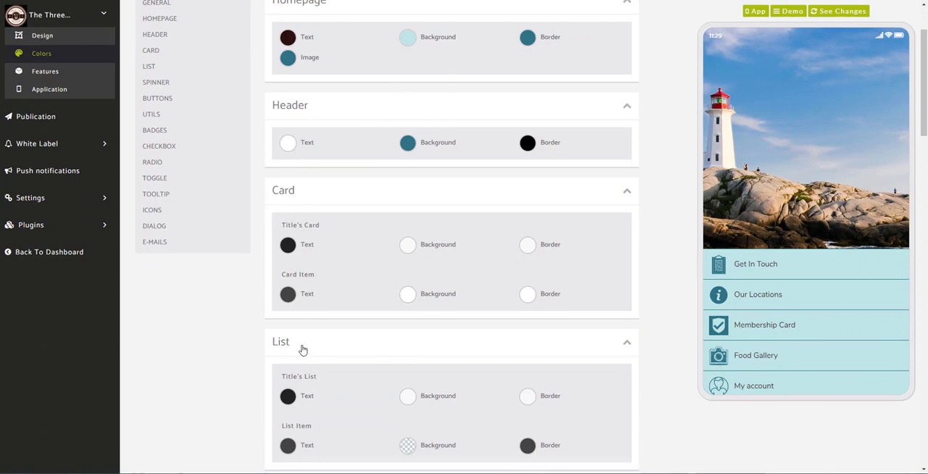
{"action": "scroll", "coordinate": [325, 368], "scroll_direction": "down", "scroll_amount": 3}
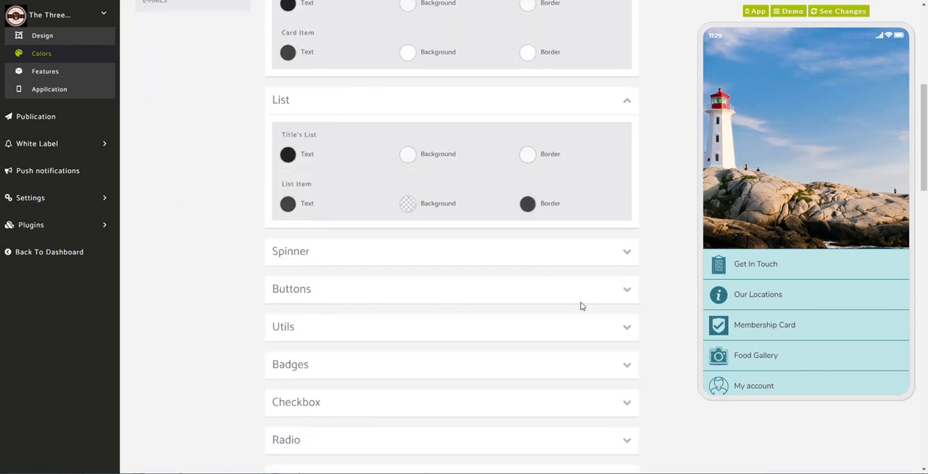
- Expand the Buttons color section and compare its colors with the Get In Touch page in the app preview
{"action": "left_click", "coordinate": [611, 292]}
{"action": "scroll", "coordinate": [513, 298], "scroll_direction": "down", "scroll_amount": 3}
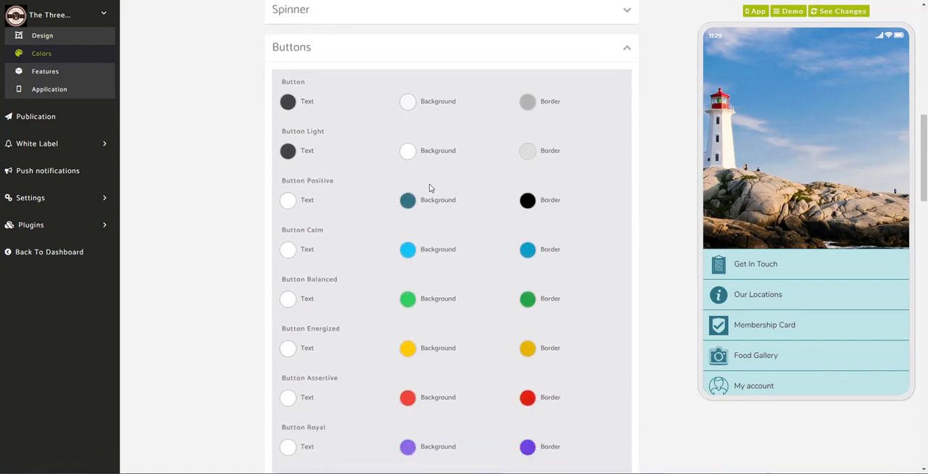
{"action": "left_click", "coordinate": [745, 271]}
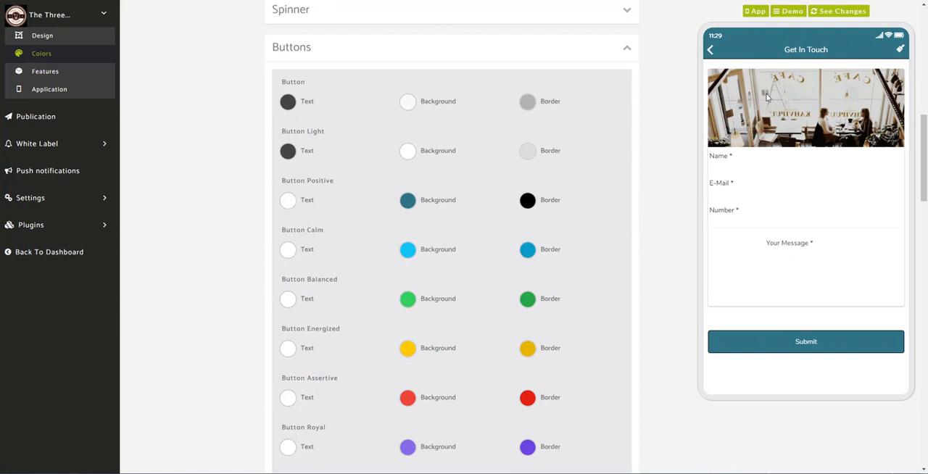
{"action": "left_click", "coordinate": [710, 50]}
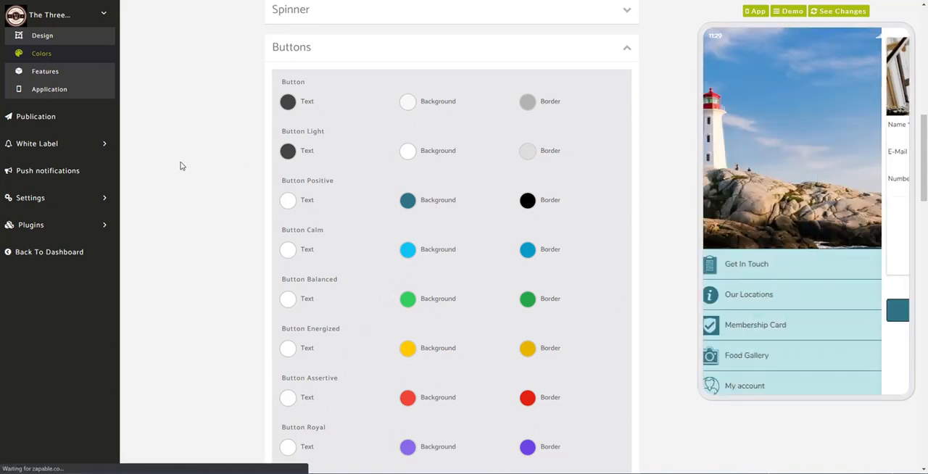
- Open the Get In Touch form from the app's features, then open its name for editing and close it
{"action": "left_click", "coordinate": [73, 88]}
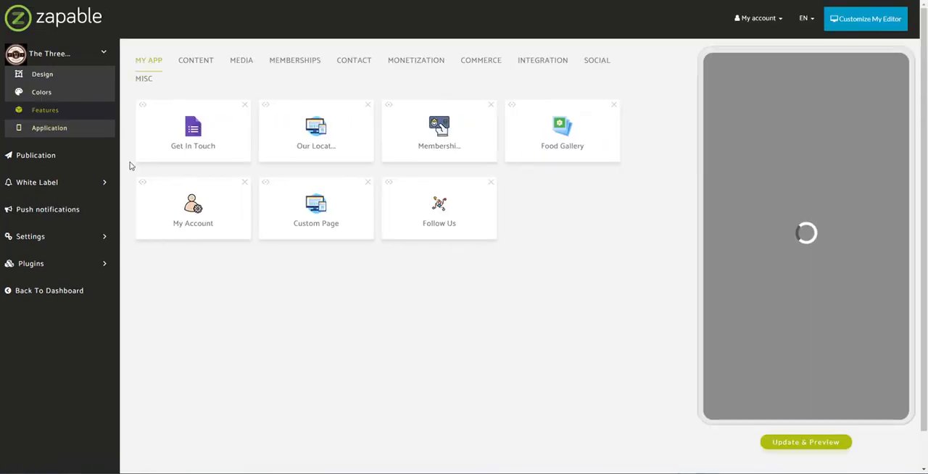
{"action": "left_click", "coordinate": [196, 130]}
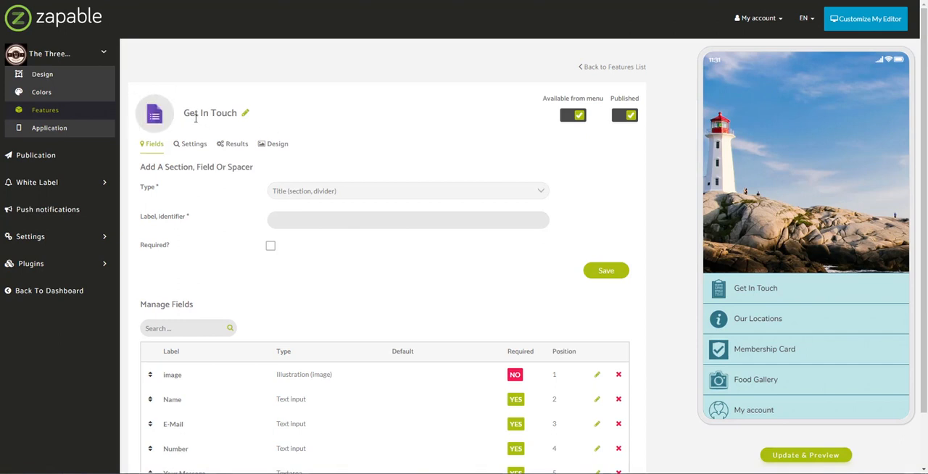
{"action": "left_click_drag", "start_coordinate": [187, 116], "coordinate": [243, 119]}
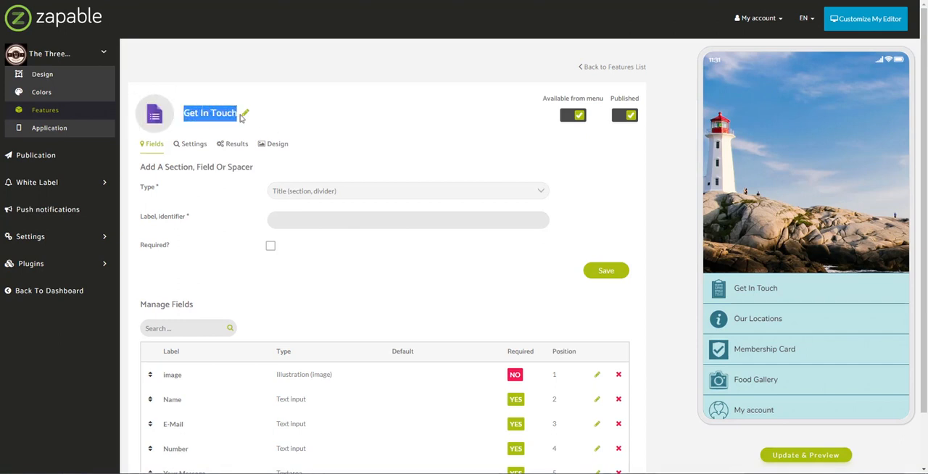
{"action": "left_click", "coordinate": [288, 124]}
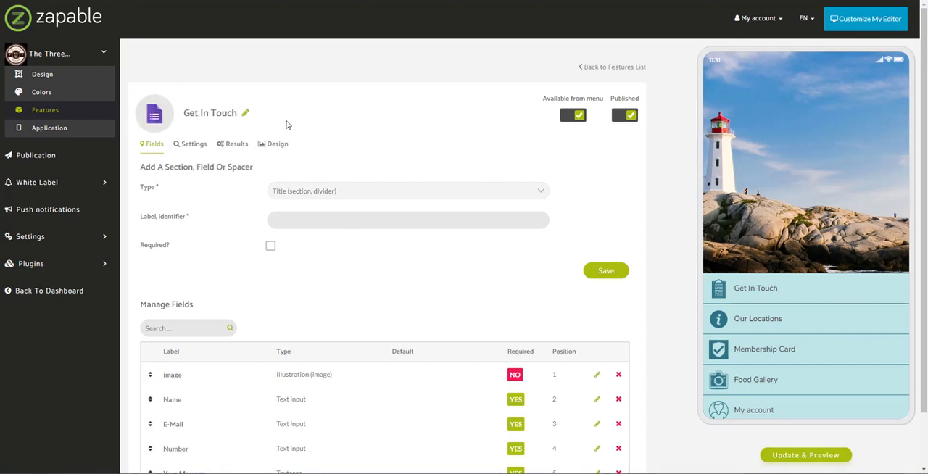
{"action": "left_click", "coordinate": [245, 113]}
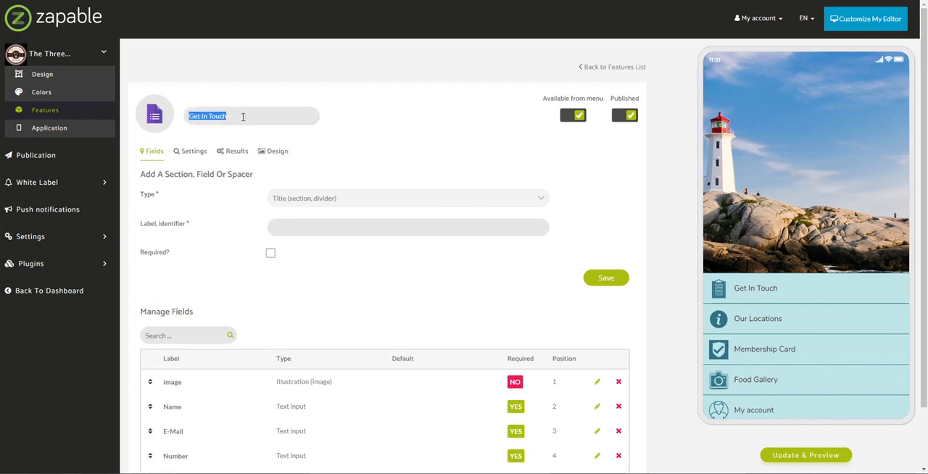
{"action": "left_click", "coordinate": [243, 117]}
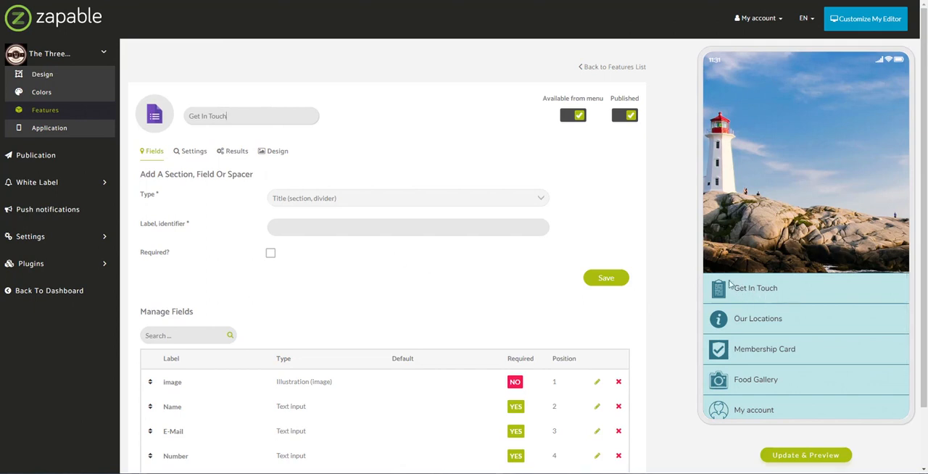
{"action": "left_click", "coordinate": [478, 149]}
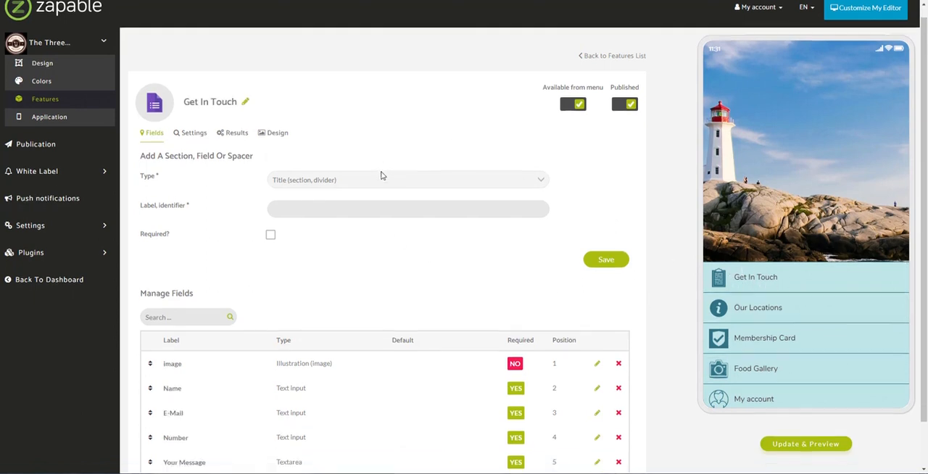
- Open the Get In Touch page in the app preview and compare it with the form's list of fields and types
{"action": "scroll", "coordinate": [381, 174], "scroll_direction": "down", "scroll_amount": 1}
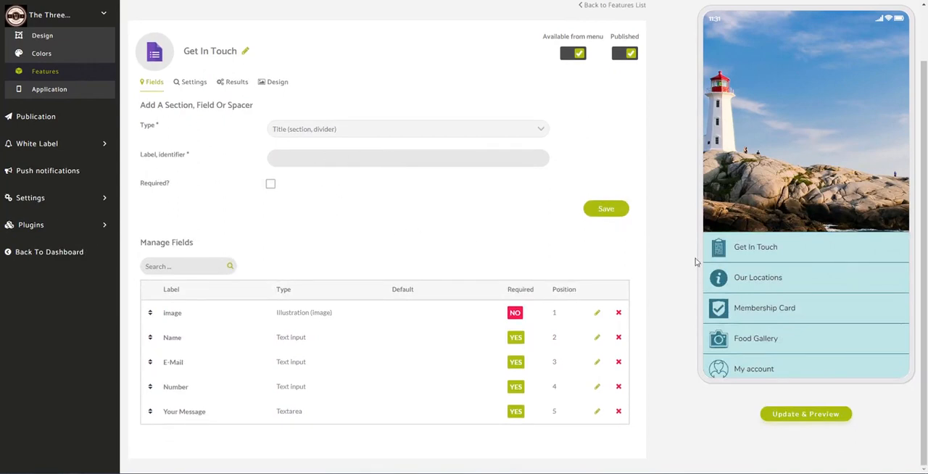
{"action": "left_click", "coordinate": [737, 248]}
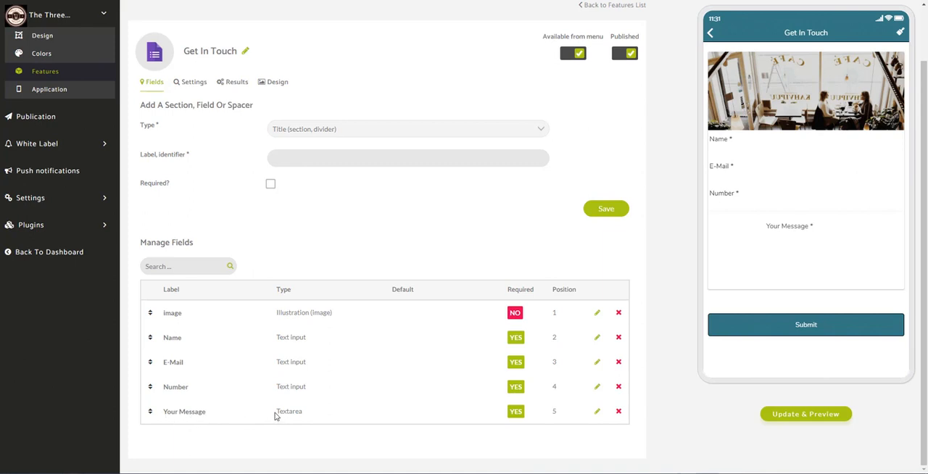
{"action": "left_click_drag", "start_coordinate": [276, 416], "coordinate": [306, 415]}
- Add a title section labelled "Please complete the form below..." to the Get In Touch form and move it directly below the image field
{"action": "left_click", "coordinate": [395, 134]}
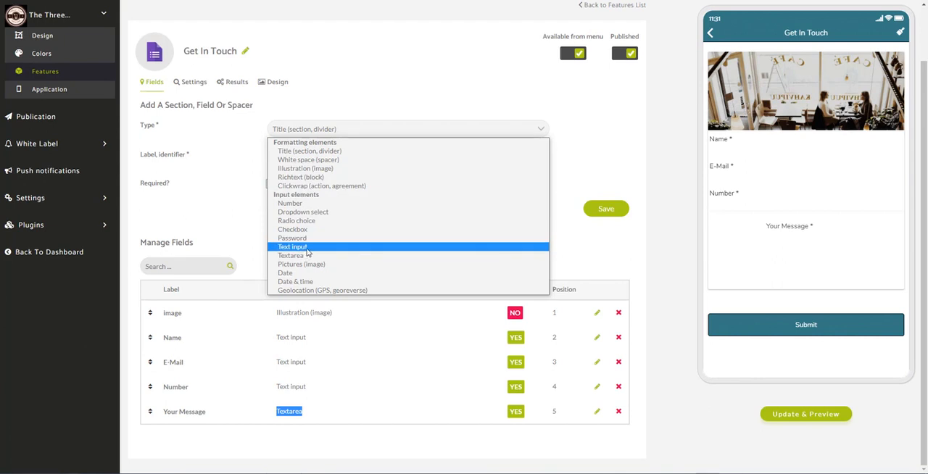
{"action": "left_click", "coordinate": [326, 152]}
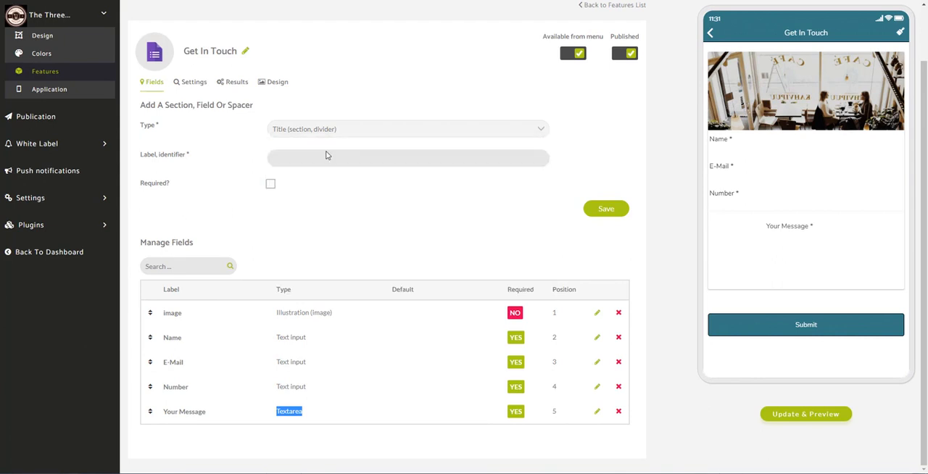
{"action": "left_click", "coordinate": [333, 159]}
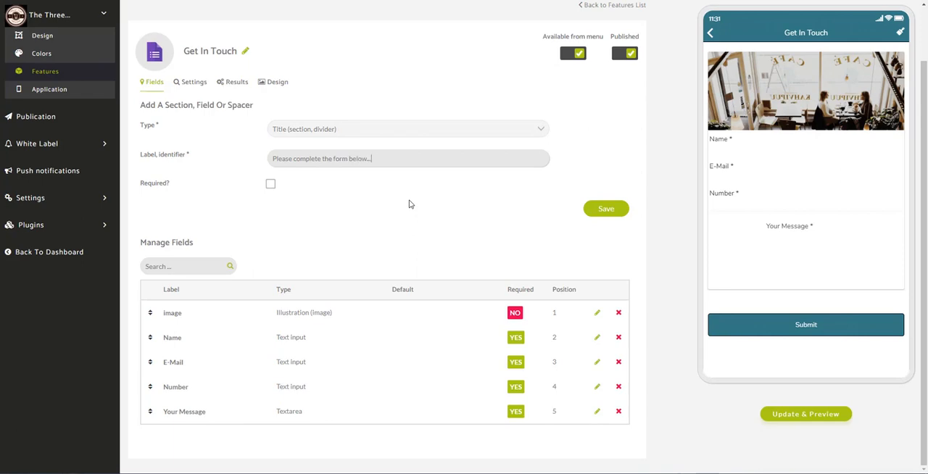
{"action": "left_click", "coordinate": [608, 214]}
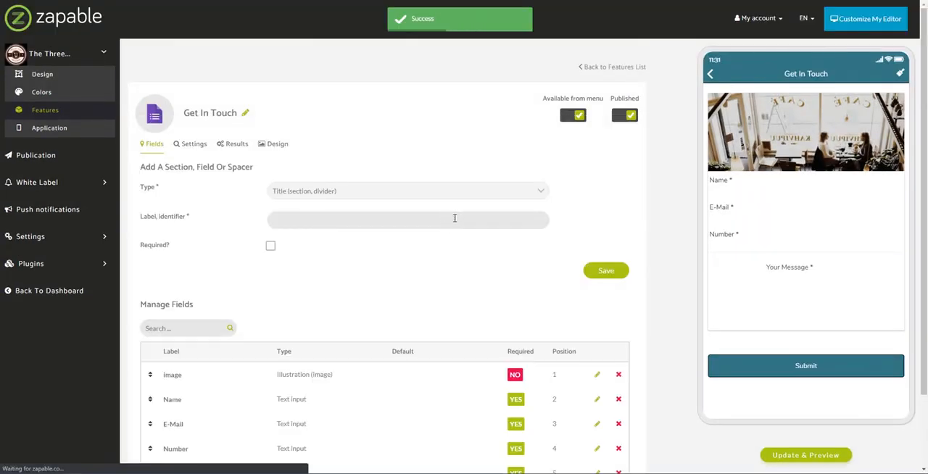
{"action": "scroll", "coordinate": [325, 349], "scroll_direction": "down", "scroll_amount": 1}
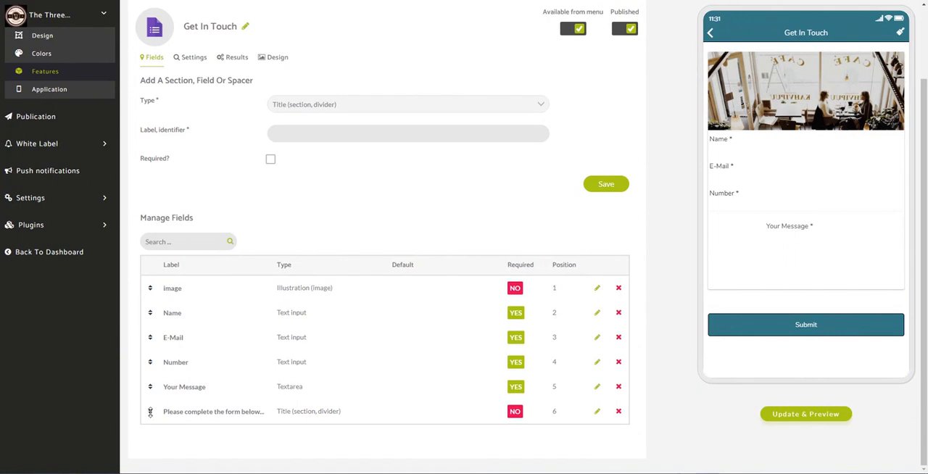
{"action": "left_click_drag", "start_coordinate": [150, 411], "coordinate": [161, 306]}
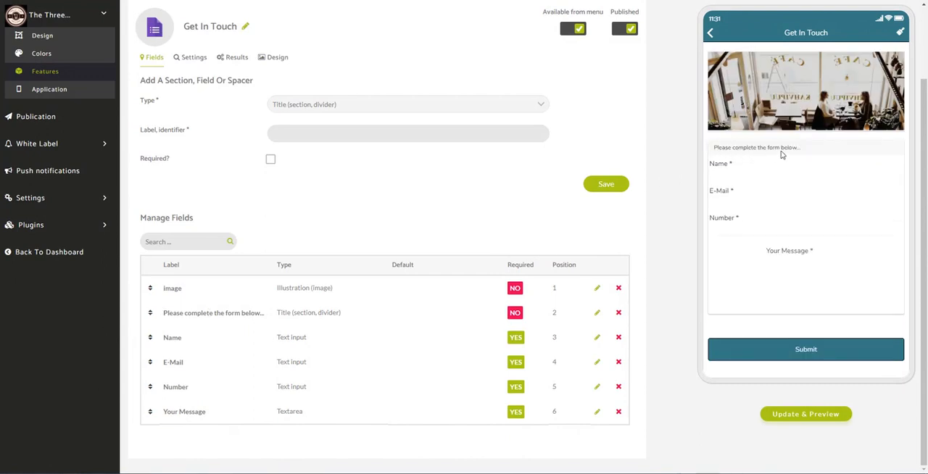
- Try the Name, E-Mail and Number fields in the form preview and view the available field types without choosing one
{"action": "left_click", "coordinate": [739, 165]}
{"action": "left_click", "coordinate": [755, 197]}
{"action": "left_click", "coordinate": [744, 216]}
{"action": "left_click", "coordinate": [371, 104]}
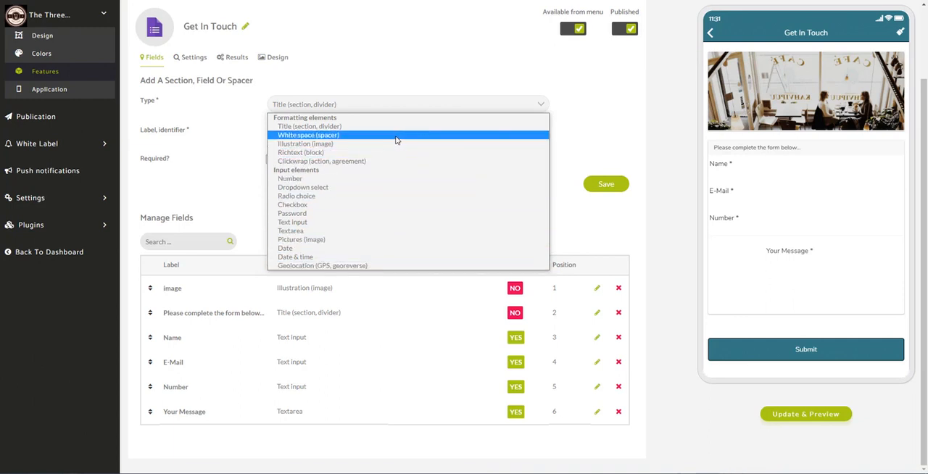
{"action": "left_click", "coordinate": [667, 240]}
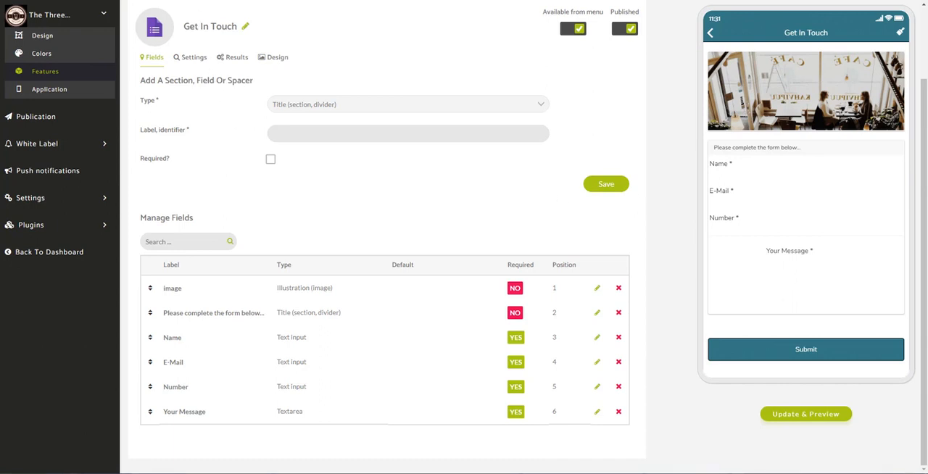
- Switch to the threecliffs.co.uk website and examine the contact form on its Contact page
{"action": "left_click", "coordinate": [166, 0]}
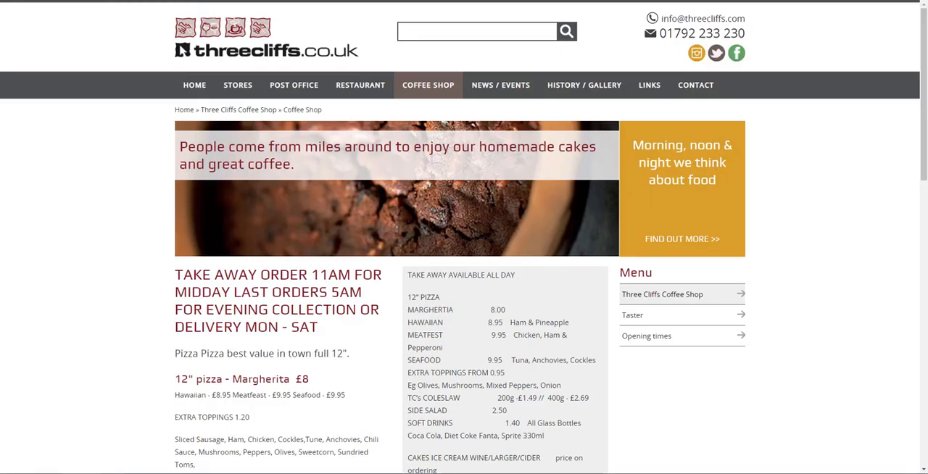
{"action": "left_click", "coordinate": [711, 88]}
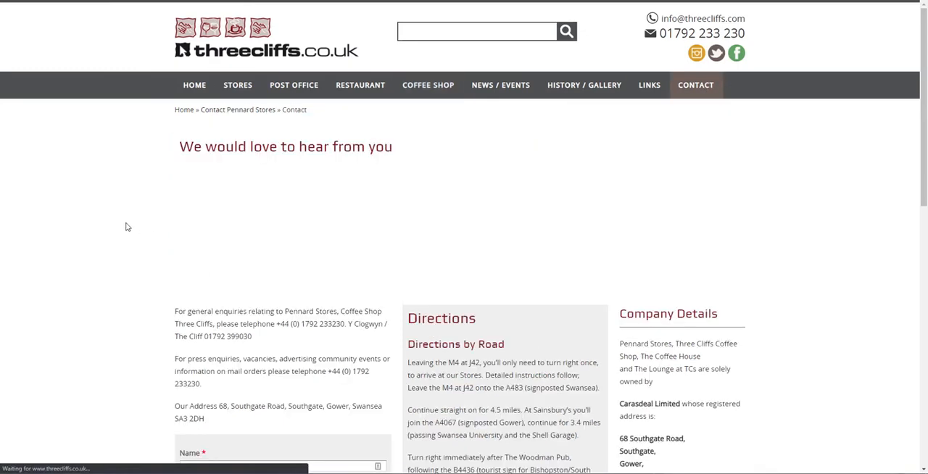
{"action": "scroll", "coordinate": [127, 227], "scroll_direction": "down", "scroll_amount": 2}
{"action": "scroll", "coordinate": [127, 227], "scroll_direction": "down", "scroll_amount": 2}
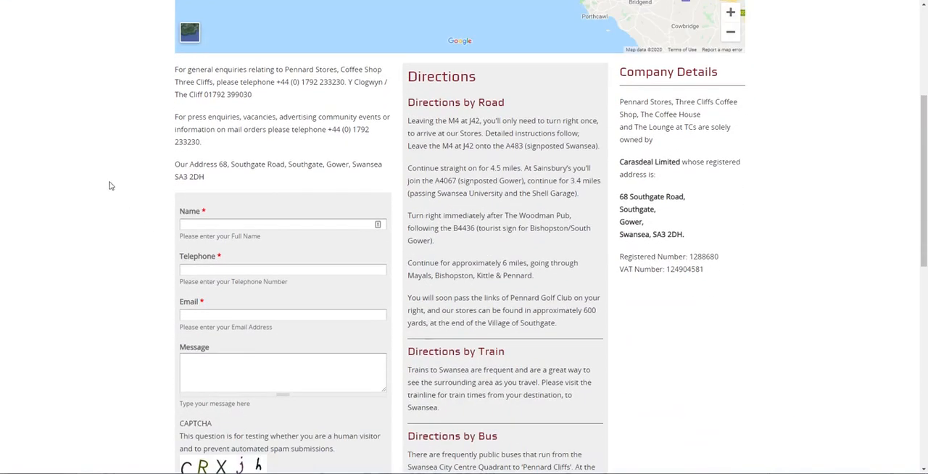
{"action": "scroll", "coordinate": [110, 182], "scroll_direction": "down", "scroll_amount": 3}
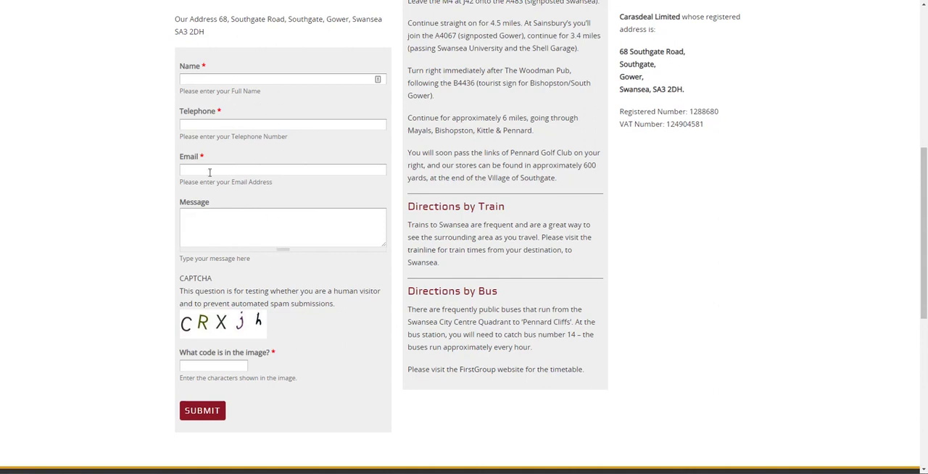
{"action": "scroll", "coordinate": [203, 202], "scroll_direction": "up", "scroll_amount": 3}
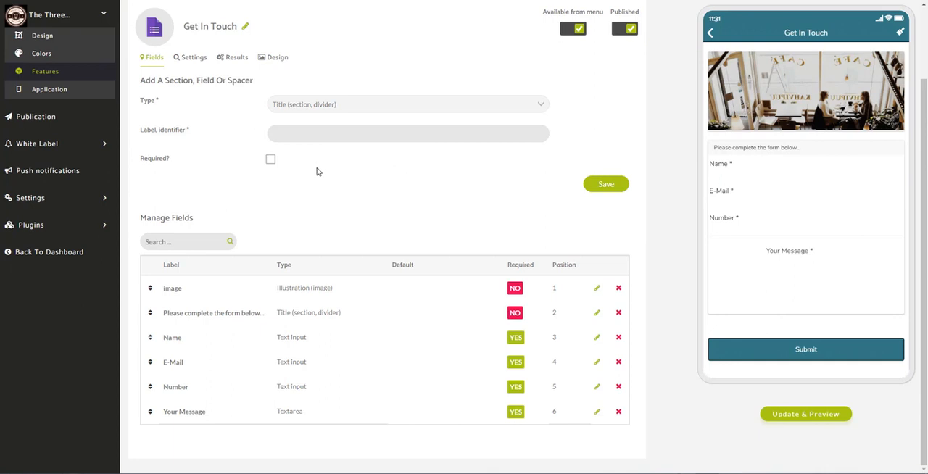
- Return to Zapable's features, view the Content features that include Custom Page, and open the app's Our Locations page for editing
{"action": "left_click", "coordinate": [81, 77]}
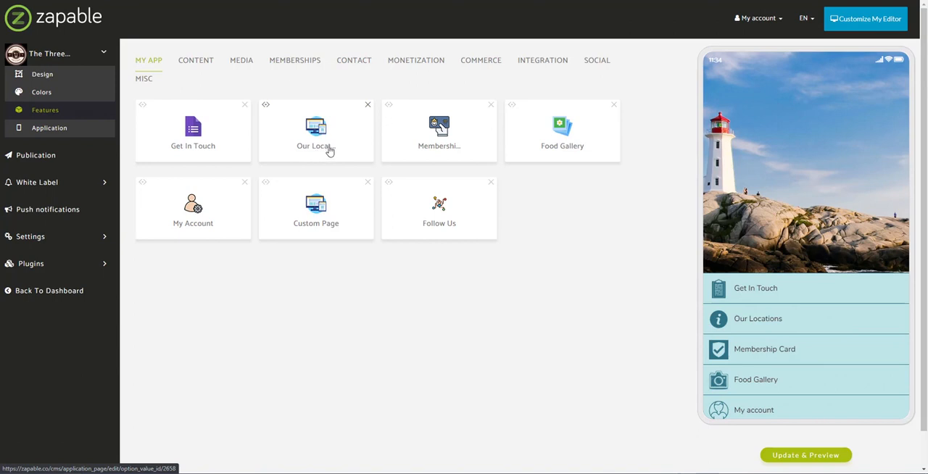
{"action": "left_click", "coordinate": [199, 62]}
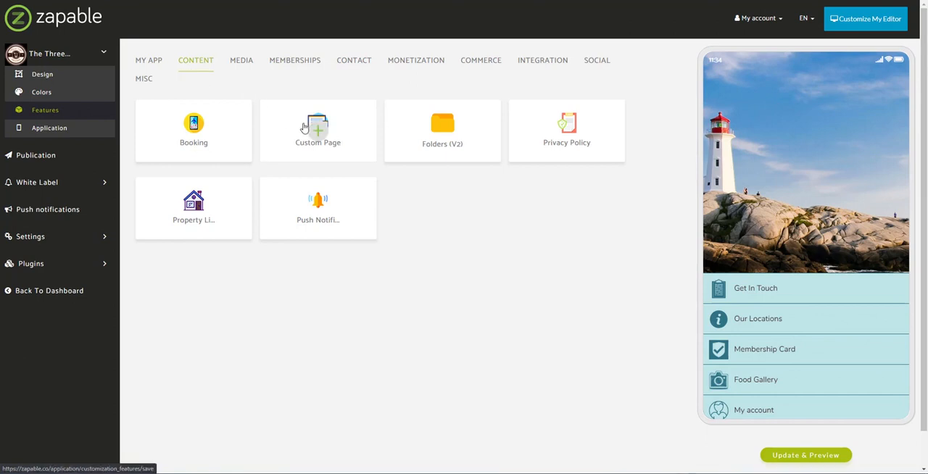
{"action": "left_click", "coordinate": [158, 63]}
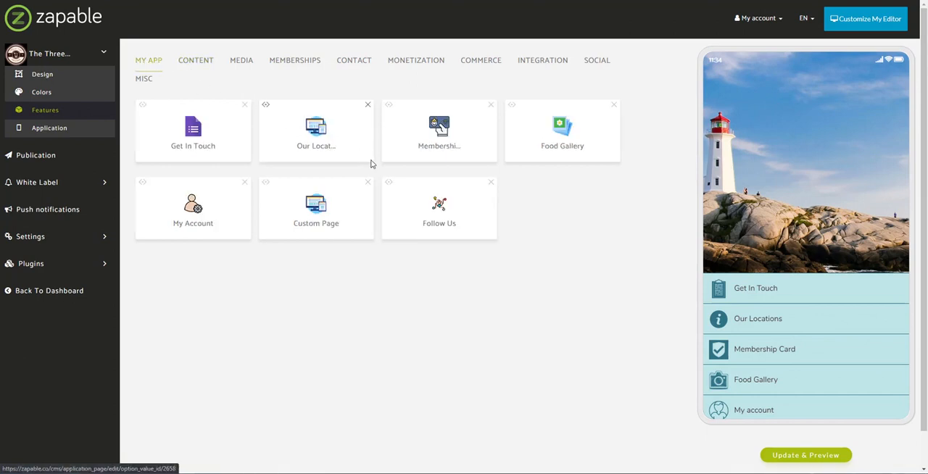
{"action": "left_click", "coordinate": [316, 128]}
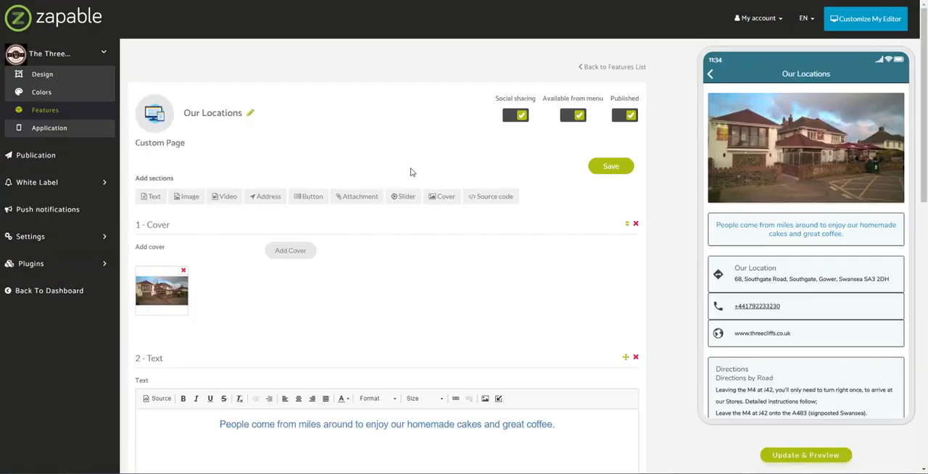
- Examine the cover and text sections of the Our Locations page, highlighting the cover heading and the tagline
{"action": "scroll", "coordinate": [334, 150], "scroll_direction": "down", "scroll_amount": 1}
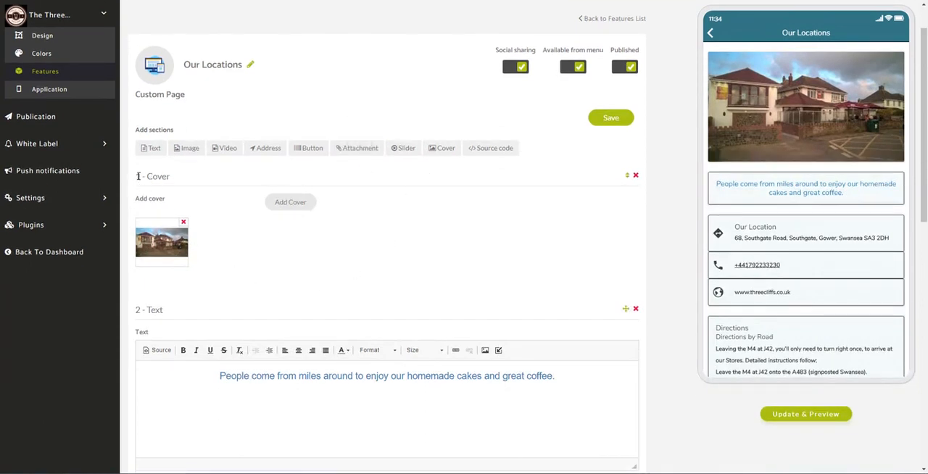
{"action": "left_click_drag", "start_coordinate": [138, 176], "coordinate": [176, 180]}
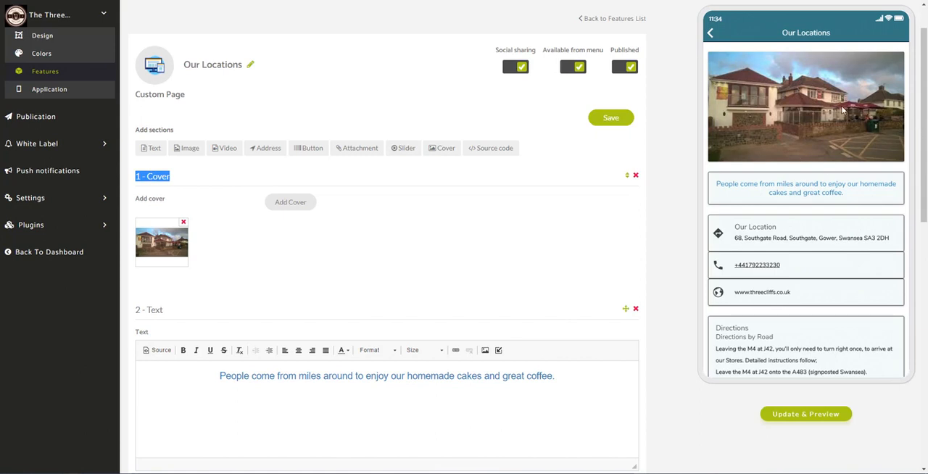
{"action": "scroll", "coordinate": [841, 106], "scroll_direction": "down", "scroll_amount": 2}
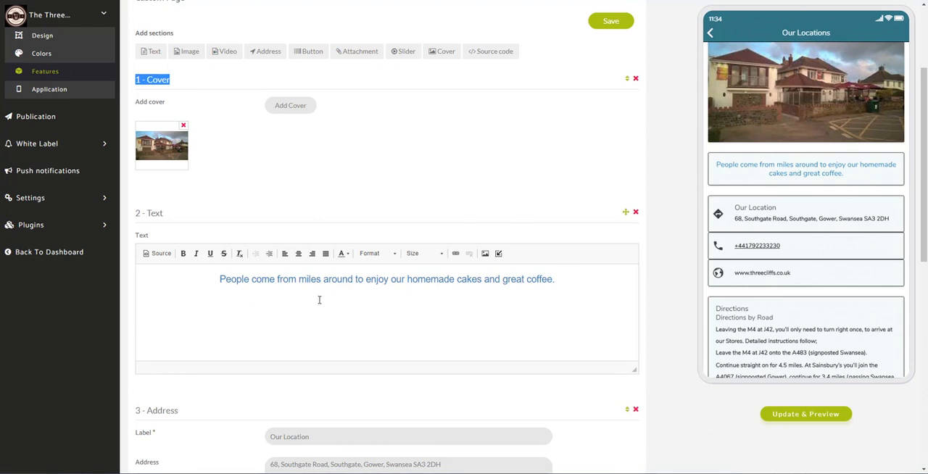
{"action": "left_click_drag", "start_coordinate": [218, 279], "coordinate": [573, 291]}
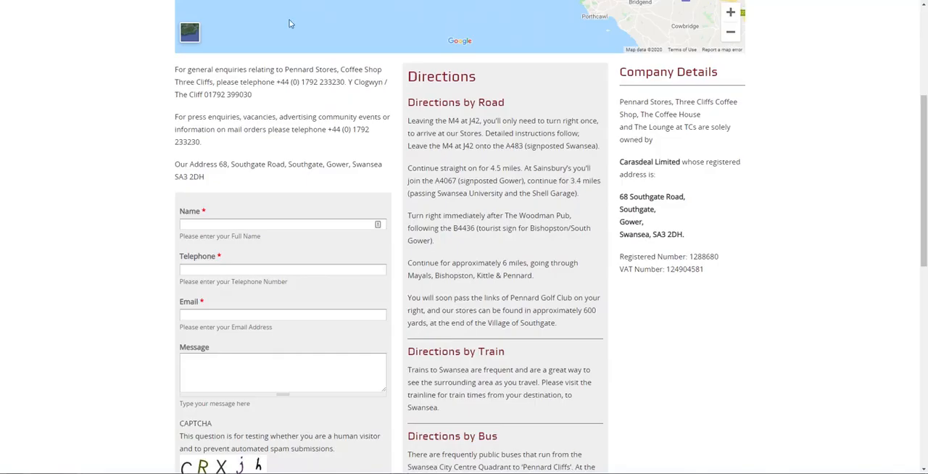
- Open the Coffee Shop page on the threecliffs.co.uk website and highlight its banner tagline
{"action": "scroll", "coordinate": [289, 23], "scroll_direction": "up", "scroll_amount": 3}
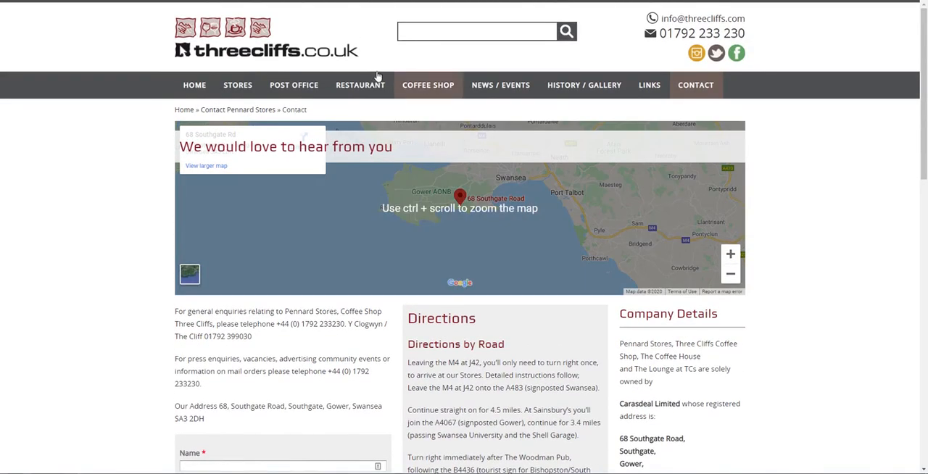
{"action": "left_click", "coordinate": [427, 84]}
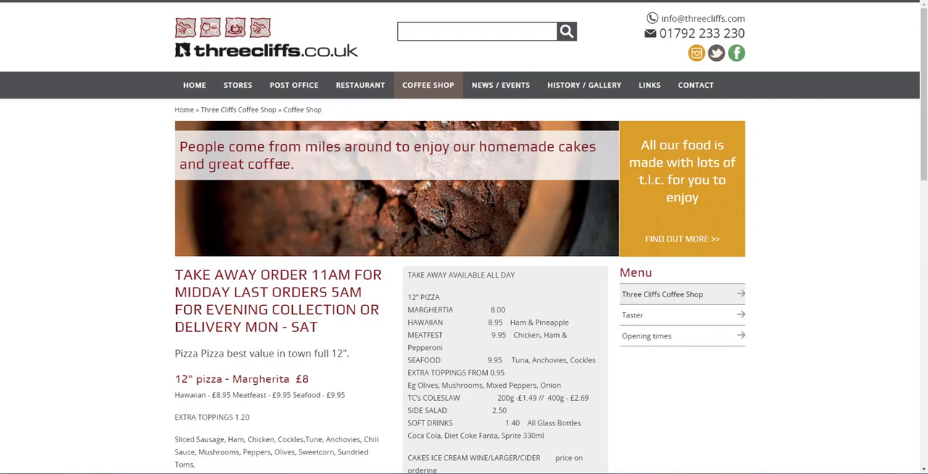
{"action": "left_click_drag", "start_coordinate": [300, 167], "coordinate": [69, 153]}
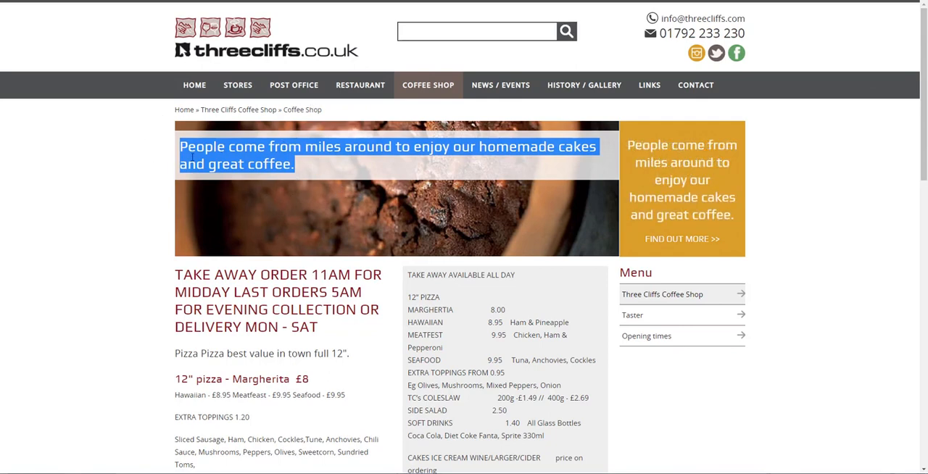
{"action": "left_click", "coordinate": [305, 161]}
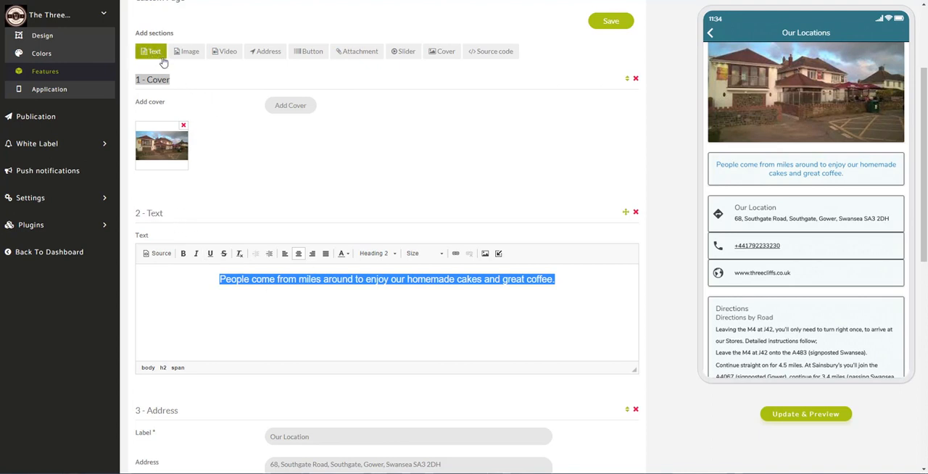
- Set the text color of the whole tagline in the Our Locations text section to dark red
{"action": "left_click", "coordinate": [267, 282]}
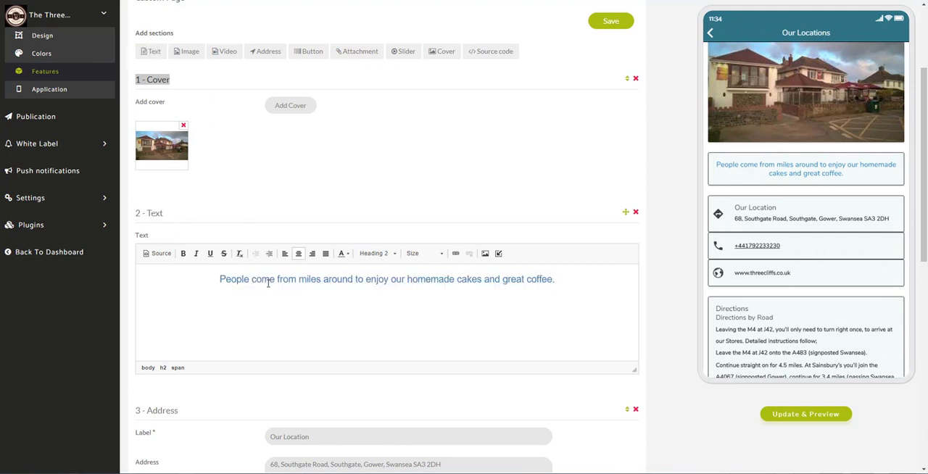
{"action": "left_click_drag", "start_coordinate": [217, 278], "coordinate": [558, 289]}
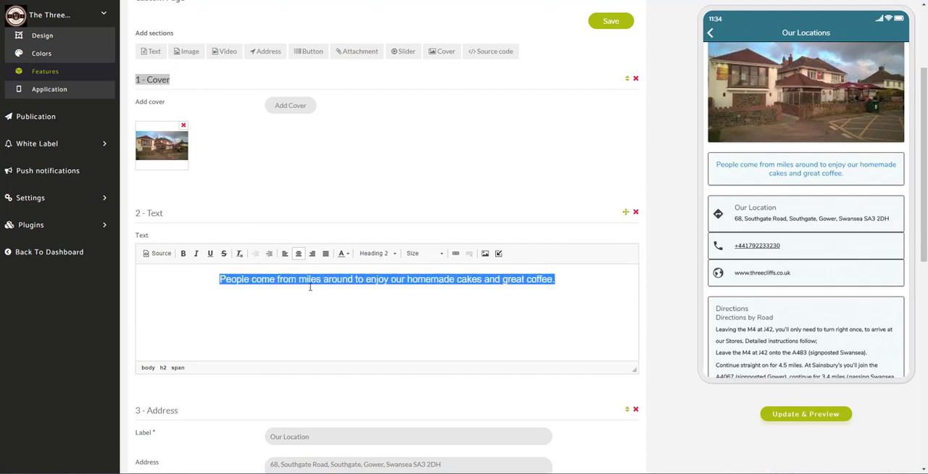
{"action": "left_click", "coordinate": [344, 252]}
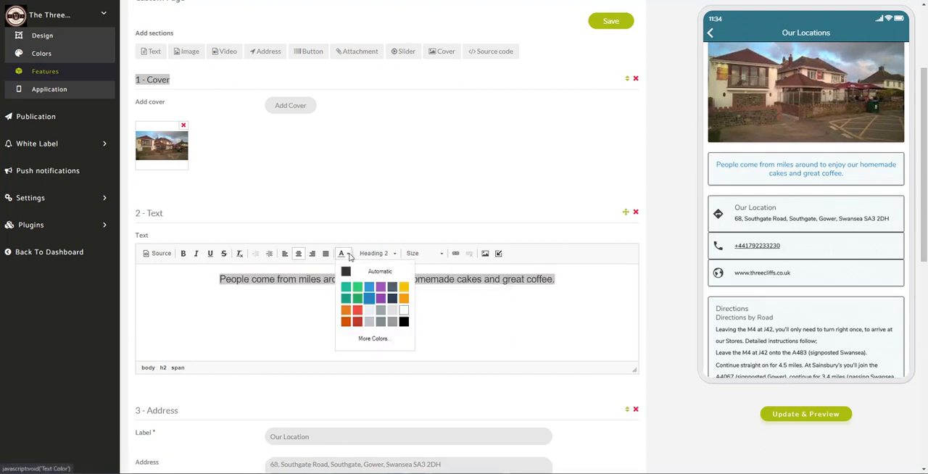
{"action": "left_click", "coordinate": [345, 321]}
{"action": "left_click", "coordinate": [360, 321]}
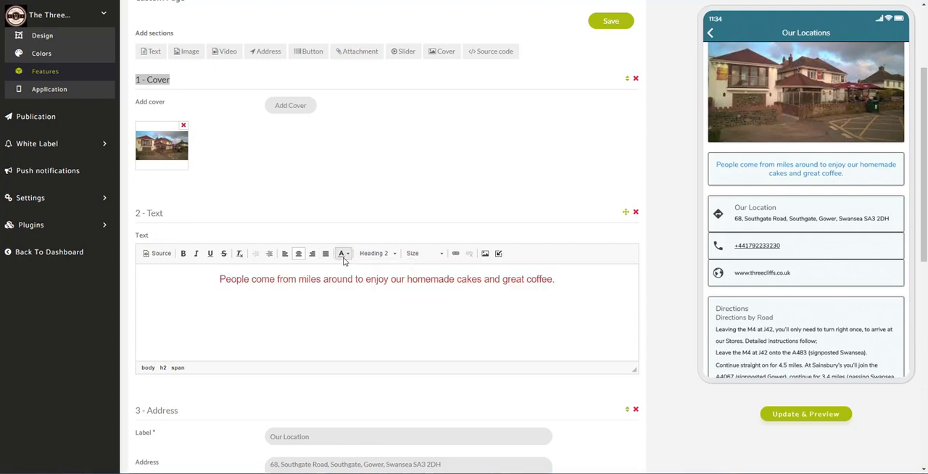
- Set the tagline's text color back to blue and make the whole line bold
{"action": "left_click", "coordinate": [342, 254]}
{"action": "left_click_drag", "start_coordinate": [555, 280], "coordinate": [219, 279]}
{"action": "left_click", "coordinate": [349, 254]}
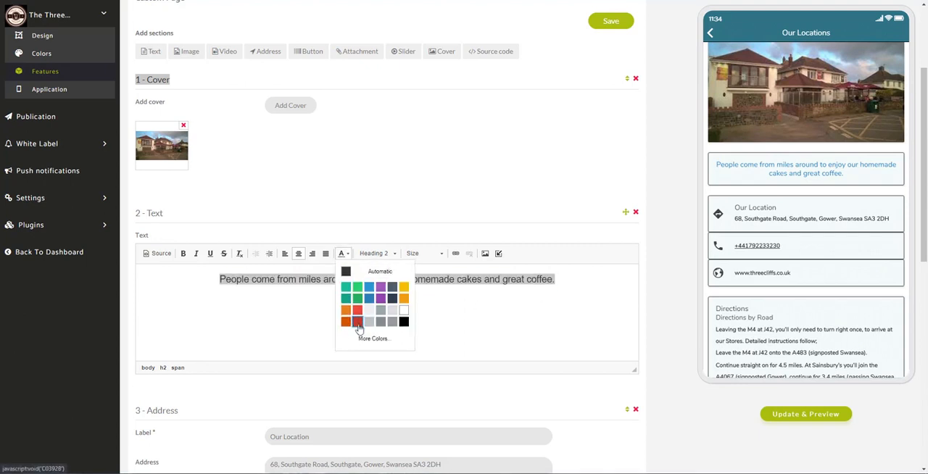
{"action": "left_click", "coordinate": [368, 298]}
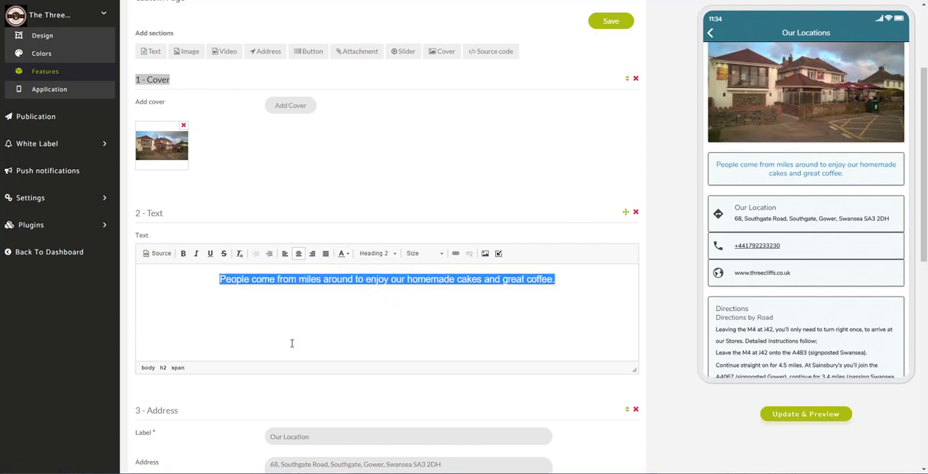
{"action": "left_click", "coordinate": [182, 253]}
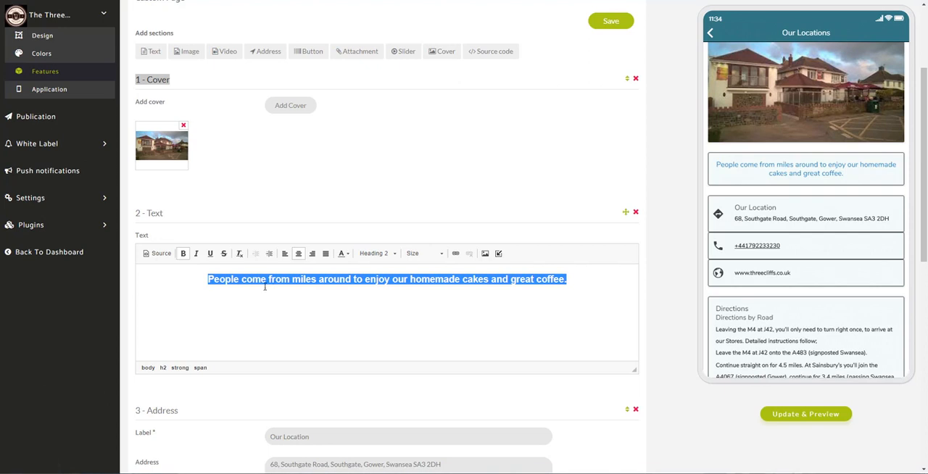
{"action": "left_click", "coordinate": [421, 303]}
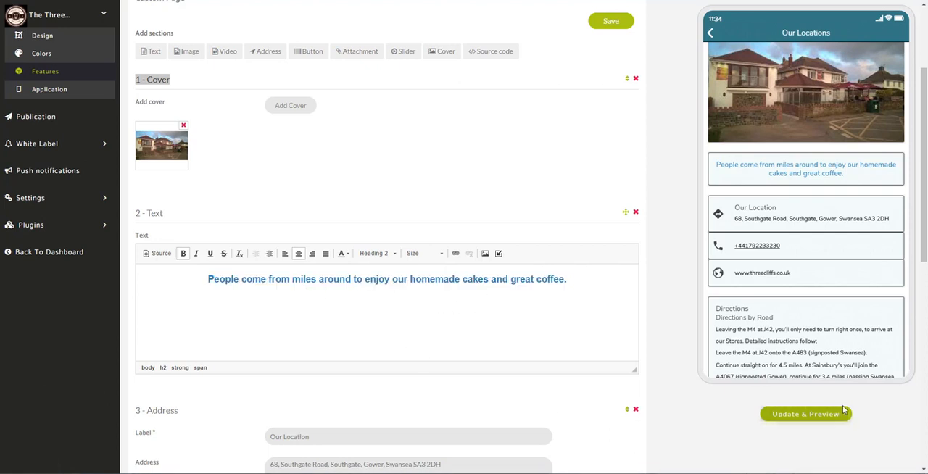
- Refresh the app preview and review the Our Locations page from the cover image down to the directions
{"action": "left_click", "coordinate": [803, 413]}
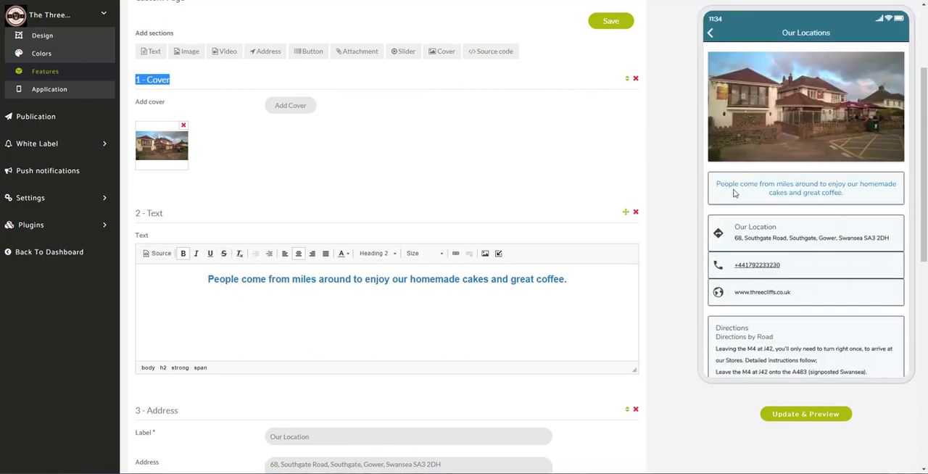
{"action": "scroll", "coordinate": [703, 214], "scroll_direction": "down", "scroll_amount": 1}
{"action": "scroll", "coordinate": [703, 213], "scroll_direction": "down", "scroll_amount": 3}
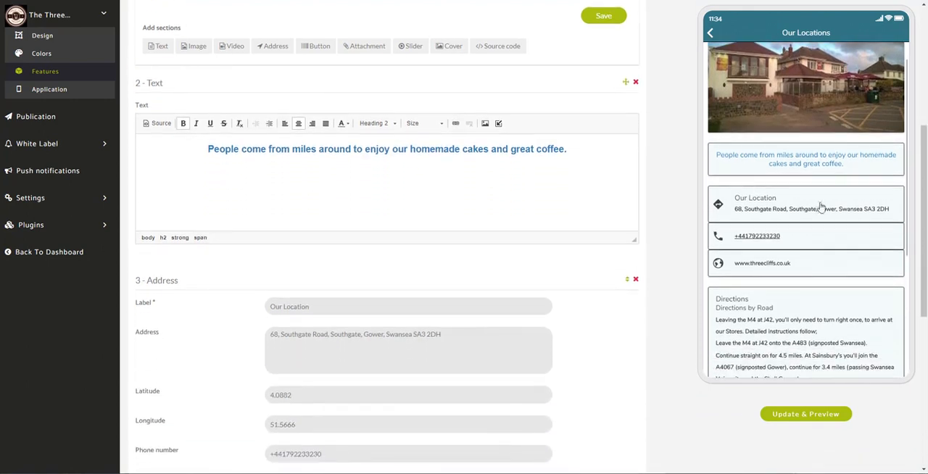
{"action": "scroll", "coordinate": [847, 259], "scroll_direction": "down", "scroll_amount": 2}
{"action": "scroll", "coordinate": [847, 258], "scroll_direction": "down", "scroll_amount": 3}
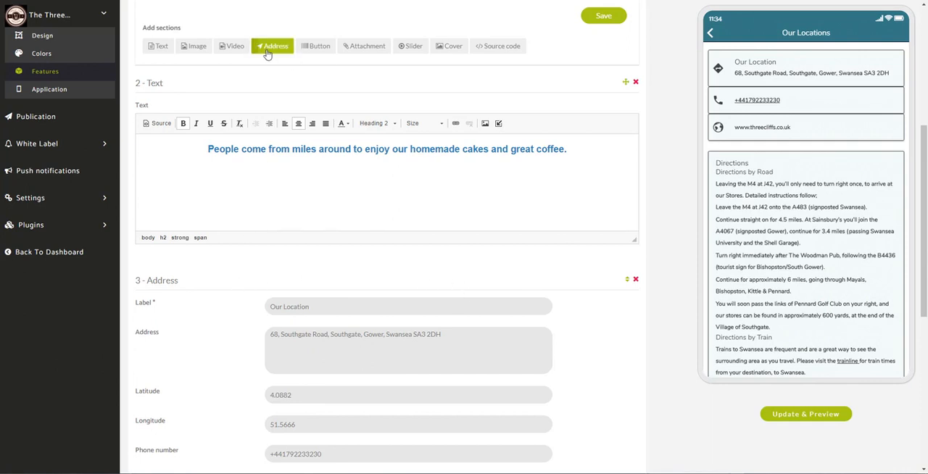
- Change the label of the Our Locations address section to "The Three Cliffs"
{"action": "scroll", "coordinate": [580, 364], "scroll_direction": "down", "scroll_amount": 5}
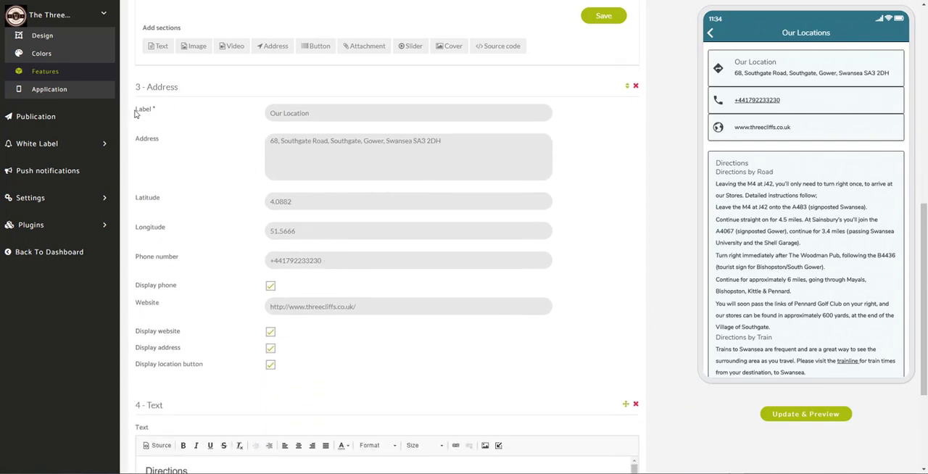
{"action": "left_click_drag", "start_coordinate": [135, 111], "coordinate": [165, 111]}
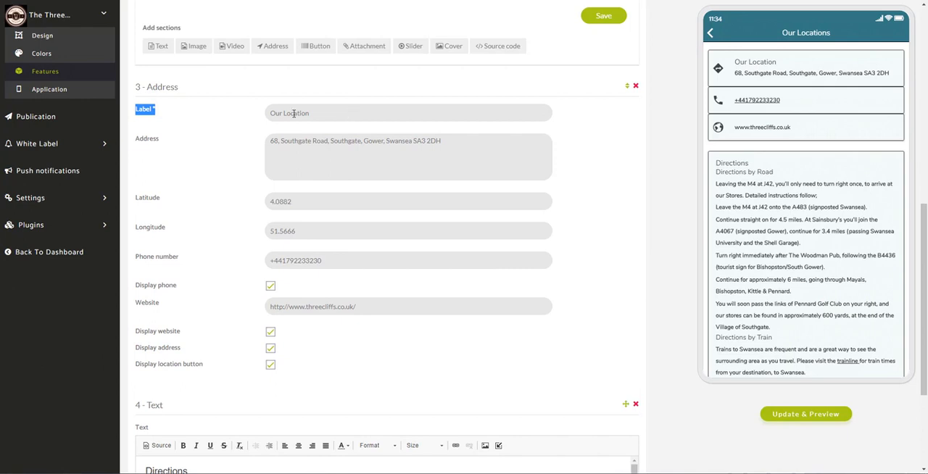
{"action": "left_click_drag", "start_coordinate": [294, 114], "coordinate": [269, 114]}
{"action": "type", "text": "The Three Cliffs"}
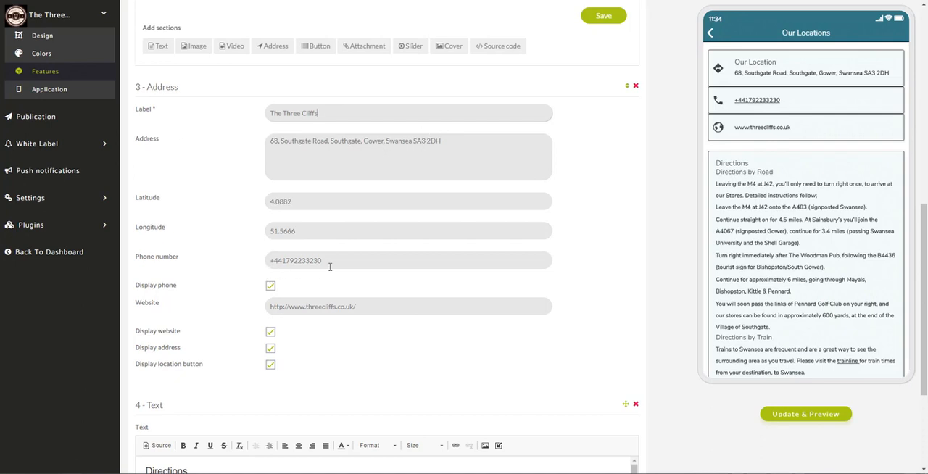
- Examine the address section's website, latitude and longitude fields, and highlight the postcode in the address
{"action": "left_click_drag", "start_coordinate": [271, 306], "coordinate": [416, 307]}
{"action": "left_click", "coordinate": [398, 330]}
{"action": "left_click_drag", "start_coordinate": [164, 201], "coordinate": [138, 201]}
{"action": "left_click_drag", "start_coordinate": [168, 229], "coordinate": [137, 228]}
{"action": "left_click_drag", "start_coordinate": [412, 142], "coordinate": [443, 156]}
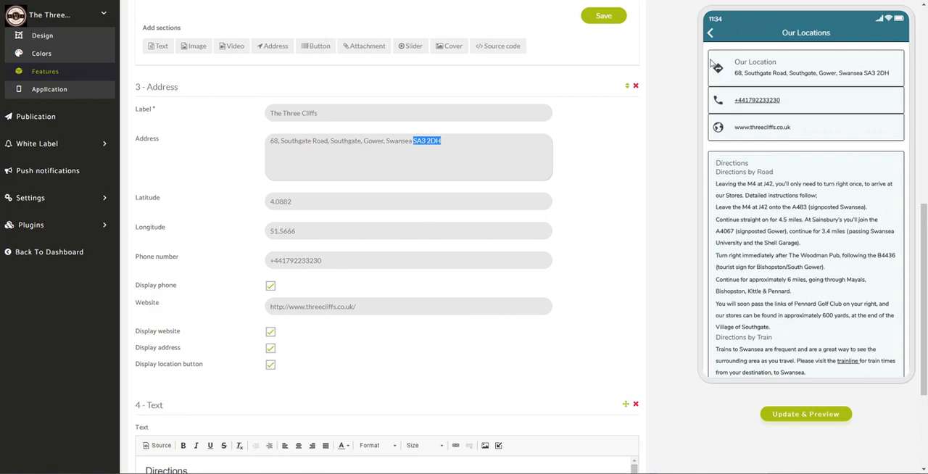
- Review the Directions text section and compare it with the directions in the app preview
{"action": "scroll", "coordinate": [674, 150], "scroll_direction": "down", "scroll_amount": 3}
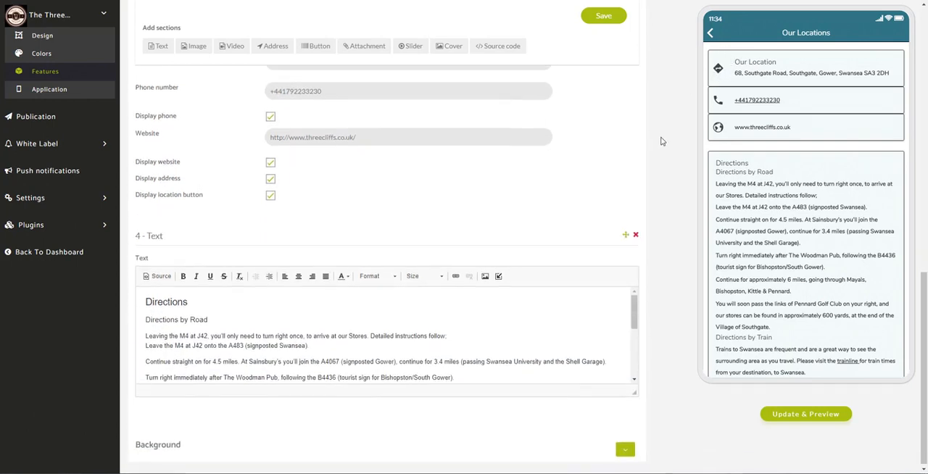
{"action": "scroll", "coordinate": [807, 335], "scroll_direction": "down", "scroll_amount": 3}
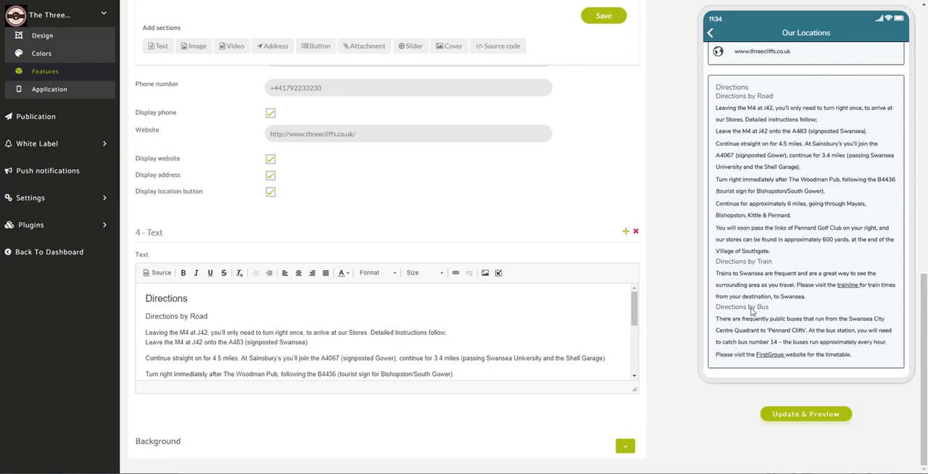
{"action": "left_click_drag", "start_coordinate": [634, 310], "coordinate": [657, 299]}
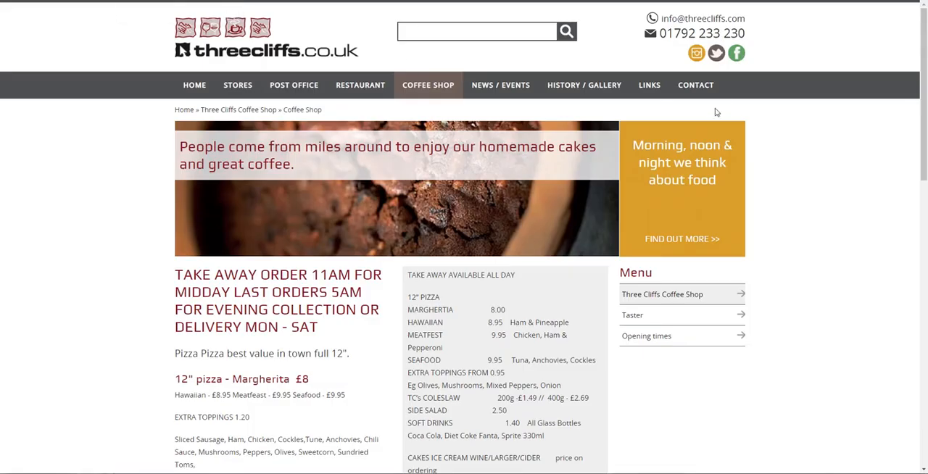
- Open the Contact page on the threecliffs.co.uk website and copy its full Directions text, from the heading through Directions by Bus
{"action": "left_click", "coordinate": [712, 89]}
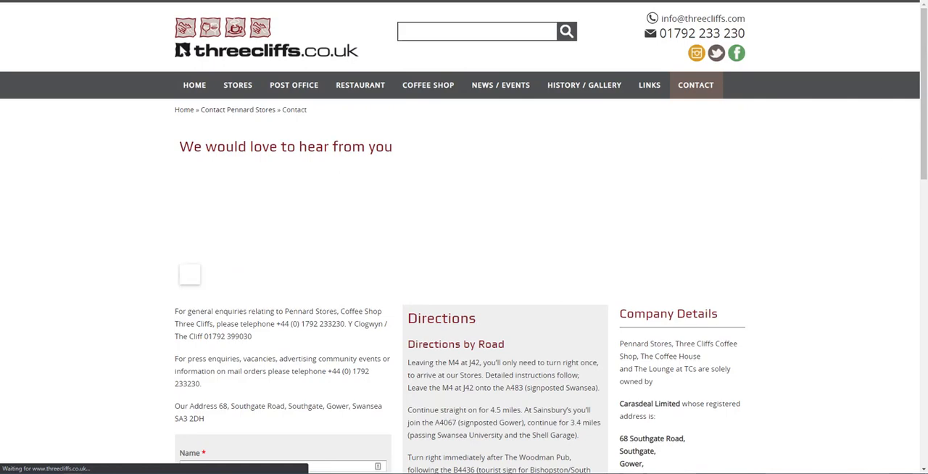
{"action": "left_click_drag", "start_coordinate": [922, 134], "coordinate": [922, 239]}
{"action": "left_click_drag", "start_coordinate": [406, 15], "coordinate": [499, 16]}
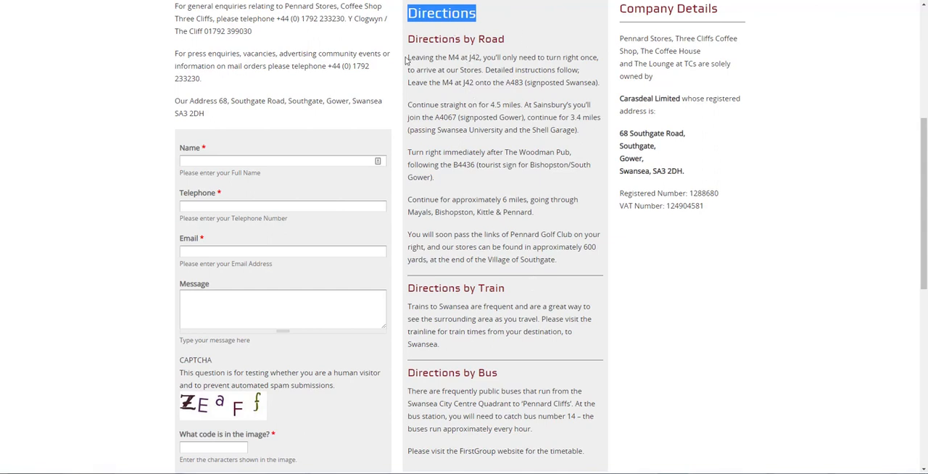
{"action": "left_click_drag", "start_coordinate": [409, 13], "coordinate": [591, 446]}
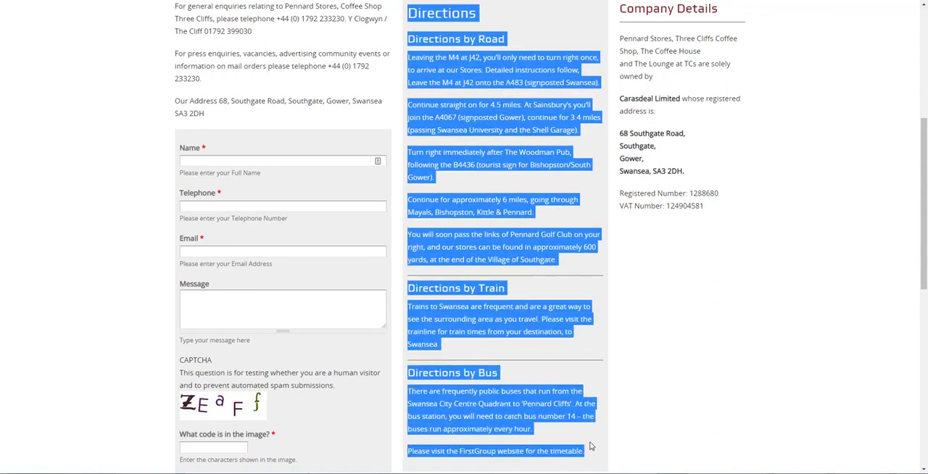
{"action": "right_click", "coordinate": [493, 241]}
{"action": "left_click", "coordinate": [513, 243]}
{"action": "scroll", "coordinate": [505, 245], "scroll_direction": "down", "scroll_amount": 2}
{"action": "scroll", "coordinate": [522, 269], "scroll_direction": "up", "scroll_amount": 4}
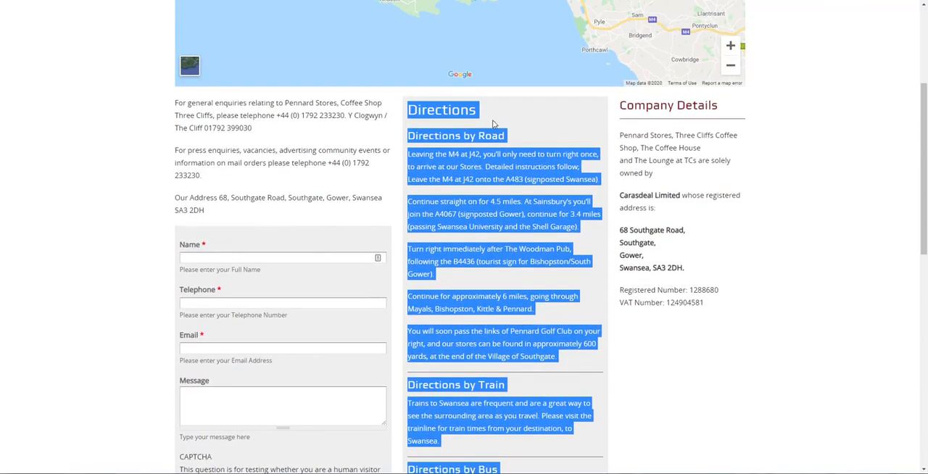
{"action": "left_click", "coordinate": [492, 124]}
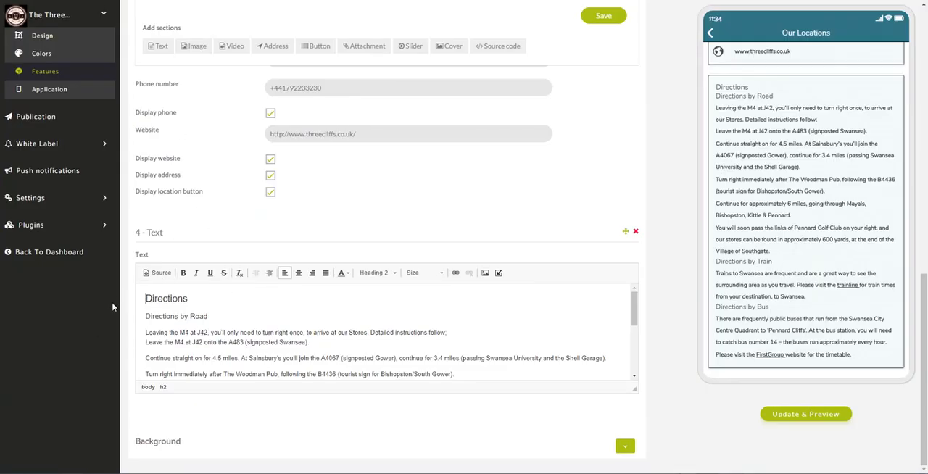
- Update the preview, save the Our Locations page in the Zapable editor, and check the page in the preview
{"action": "left_click", "coordinate": [807, 419]}
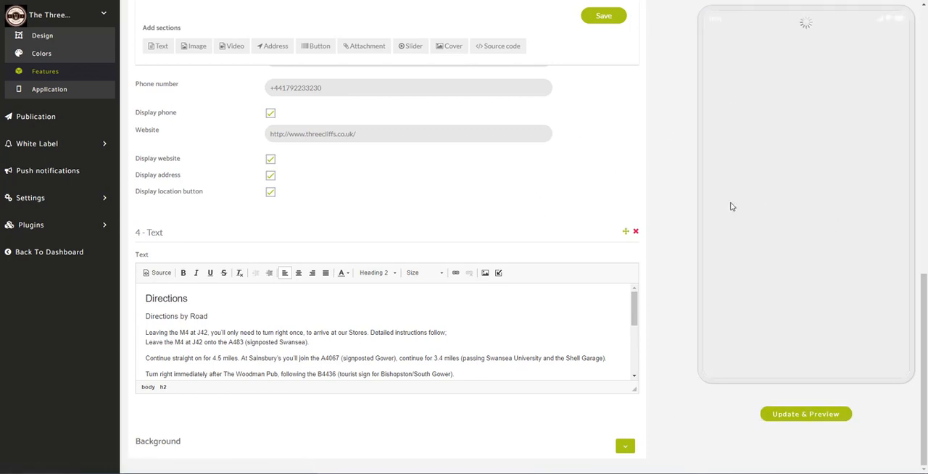
{"action": "left_click", "coordinate": [608, 21]}
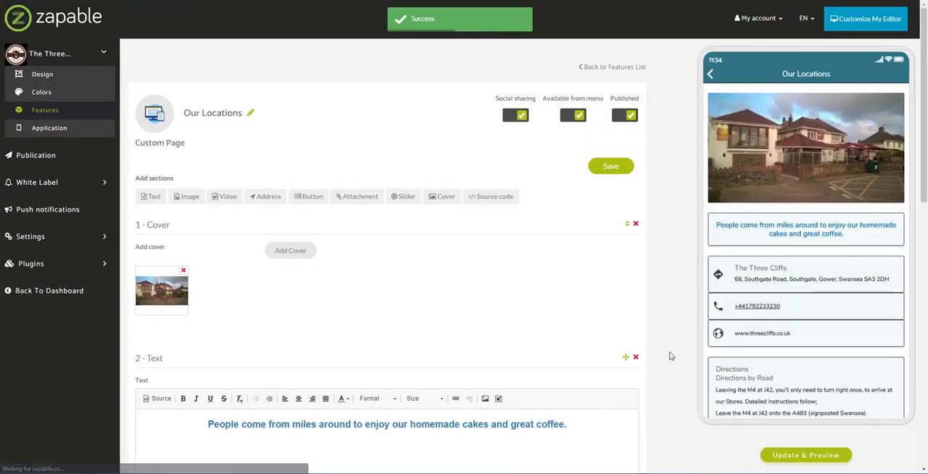
{"action": "scroll", "coordinate": [827, 357], "scroll_direction": "down", "scroll_amount": 1}
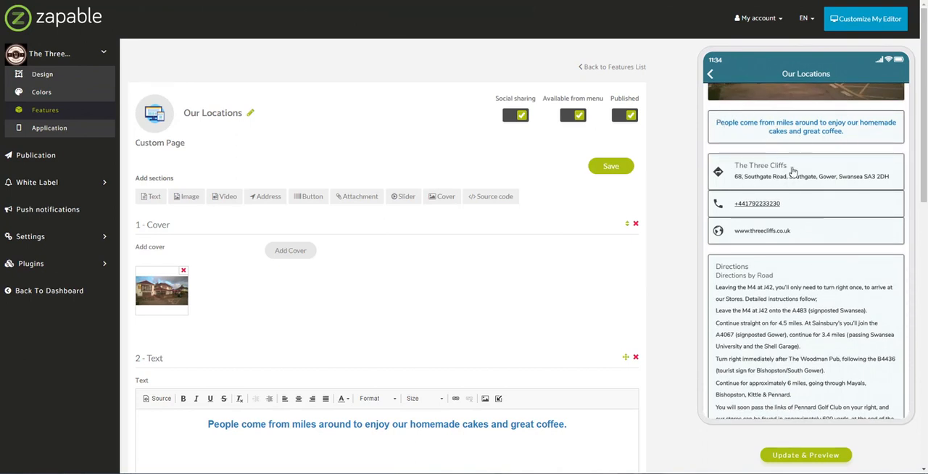
{"action": "scroll", "coordinate": [811, 362], "scroll_direction": "down", "scroll_amount": 2}
{"action": "scroll", "coordinate": [812, 214], "scroll_direction": "up", "scroll_amount": 4}
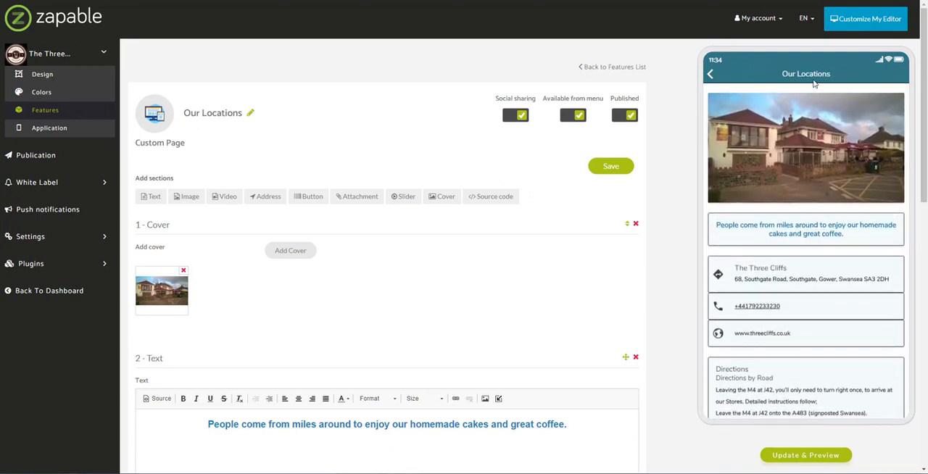
- Return the preview to the app's home screen, open the Membership Card feature and highlight the current card's name
{"action": "left_click", "coordinate": [711, 75]}
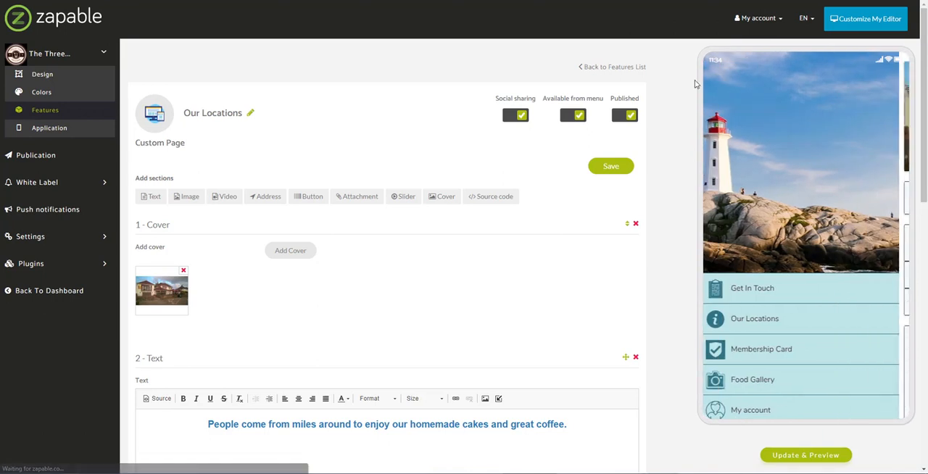
{"action": "left_click", "coordinate": [48, 110]}
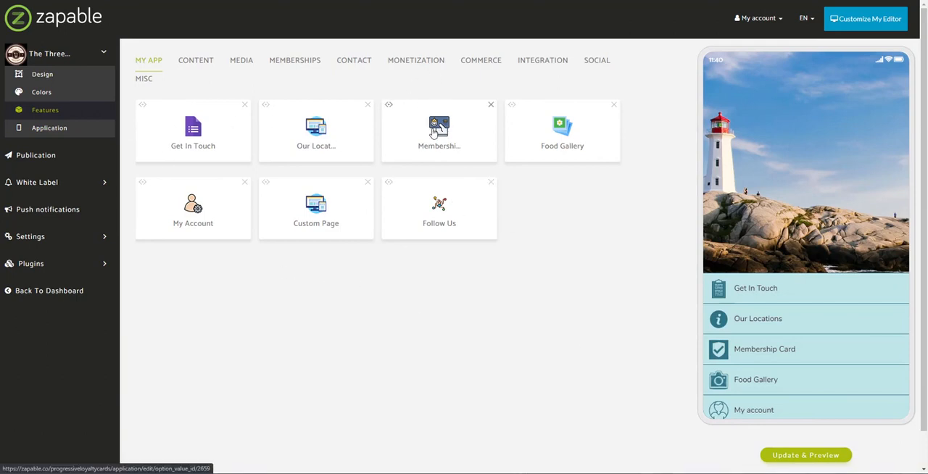
{"action": "left_click", "coordinate": [433, 133]}
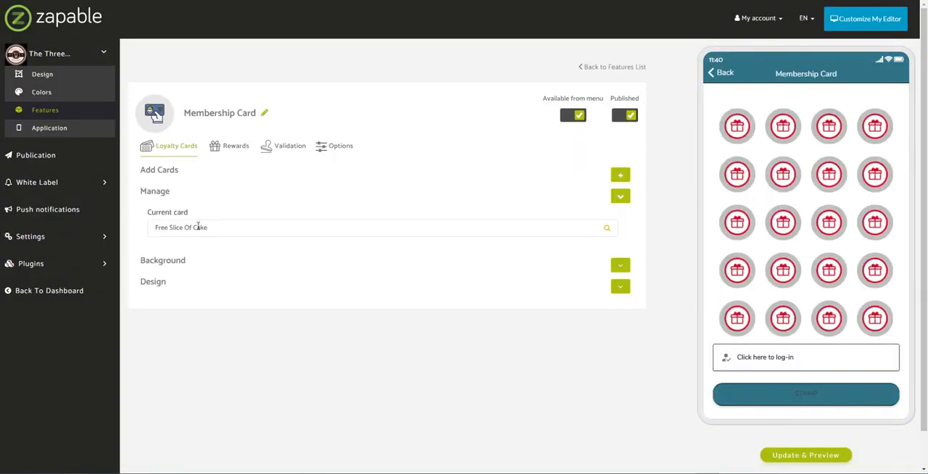
{"action": "left_click_drag", "start_coordinate": [154, 230], "coordinate": [219, 232]}
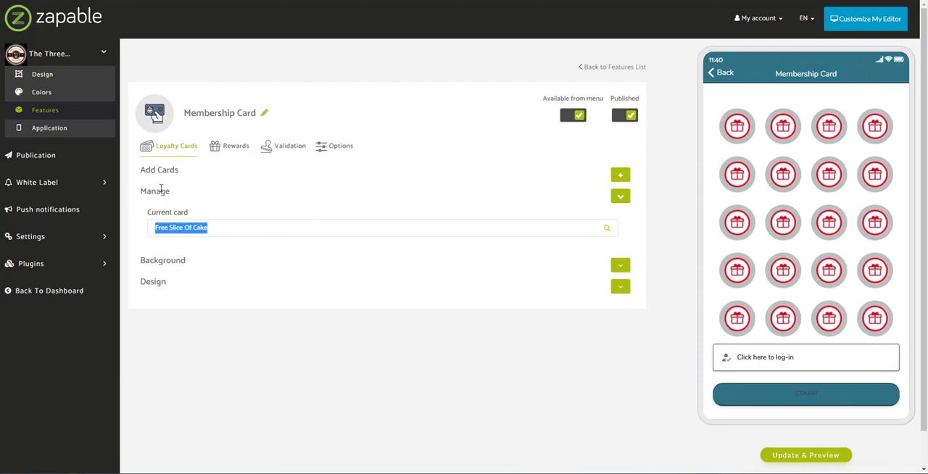
- Add a new loyalty card named "Free Coffee & Cake Slice" with 8 points and a 1 Point value of 2.50
{"action": "left_click", "coordinate": [621, 176]}
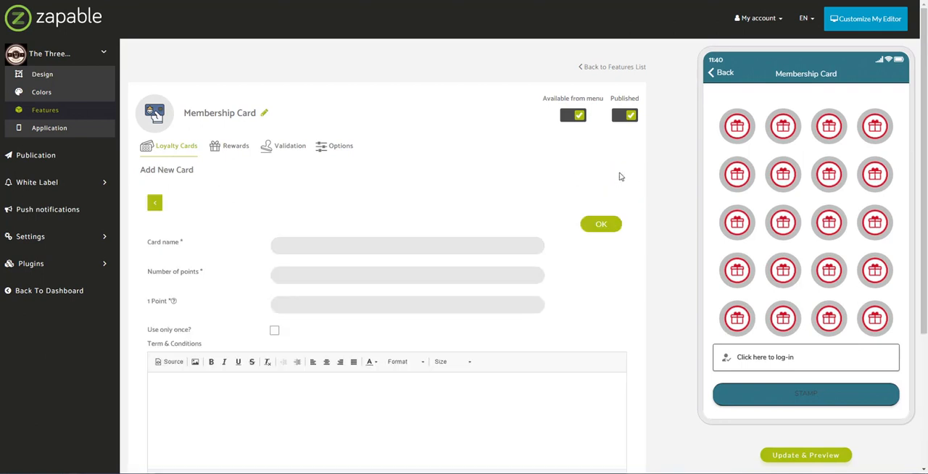
{"action": "left_click", "coordinate": [370, 242]}
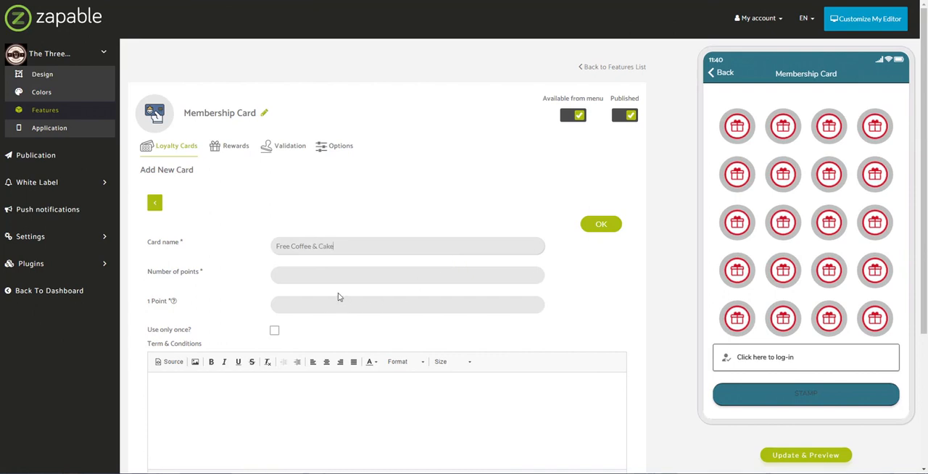
{"action": "left_click", "coordinate": [329, 271]}
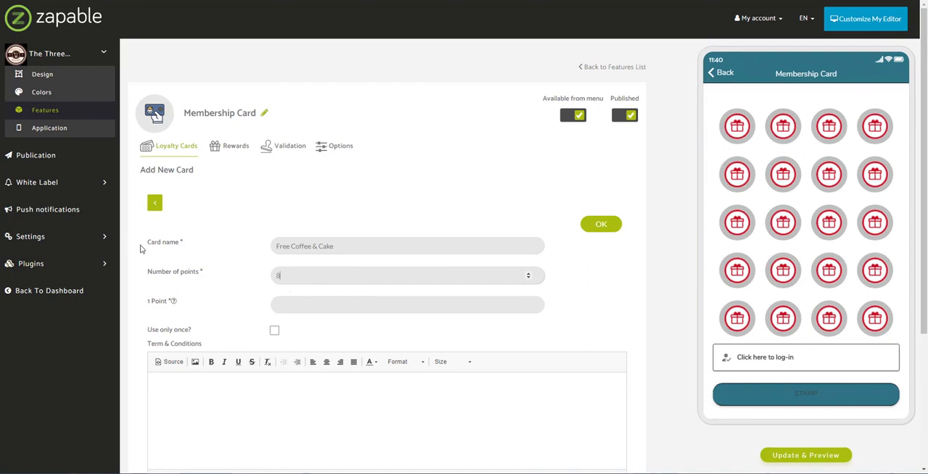
{"action": "left_click", "coordinate": [162, 308]}
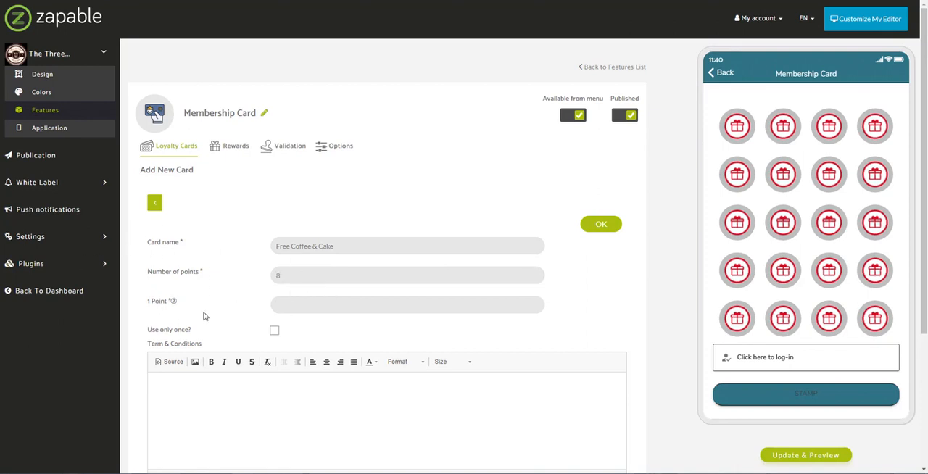
{"action": "left_click", "coordinate": [299, 307]}
{"action": "type", "text": "2.50"}
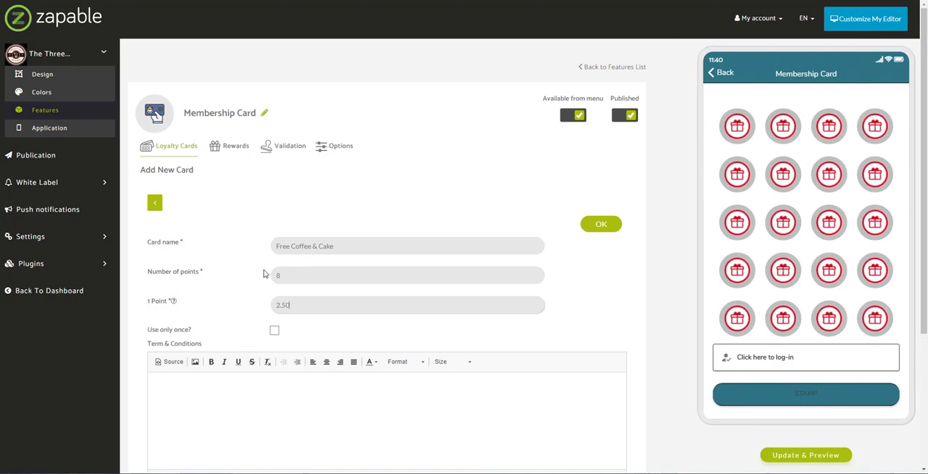
{"action": "left_click", "coordinate": [339, 248]}
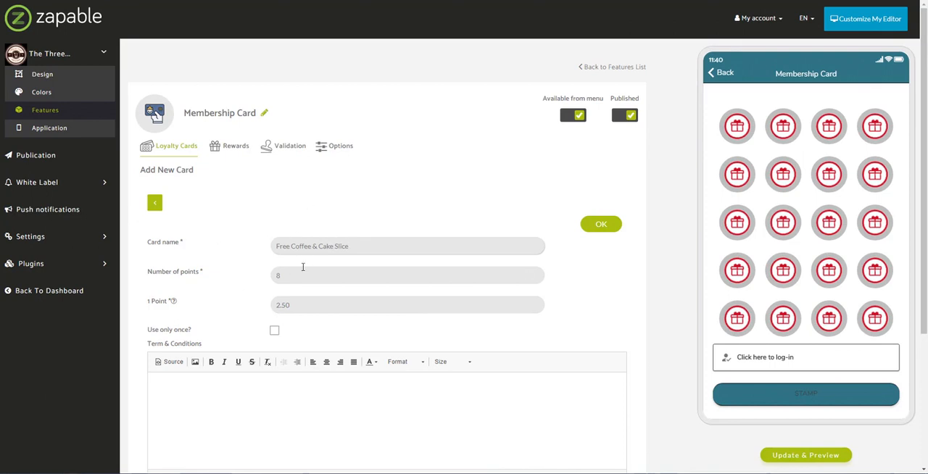
- Review the new card's point help and terms area, and save the card with its terms and conditions left empty
{"action": "scroll", "coordinate": [264, 259], "scroll_direction": "down", "scroll_amount": 2}
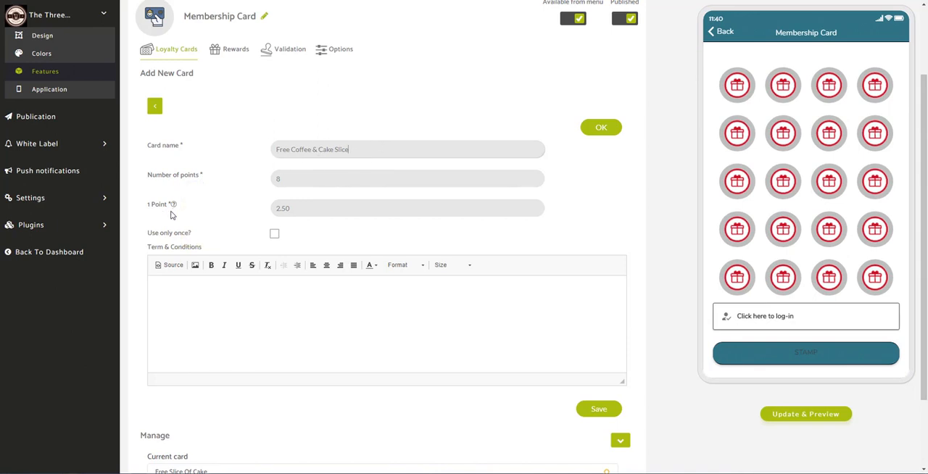
{"action": "mouse_move", "coordinate": [172, 207]}
{"action": "scroll", "coordinate": [259, 239], "scroll_direction": "down", "scroll_amount": 2}
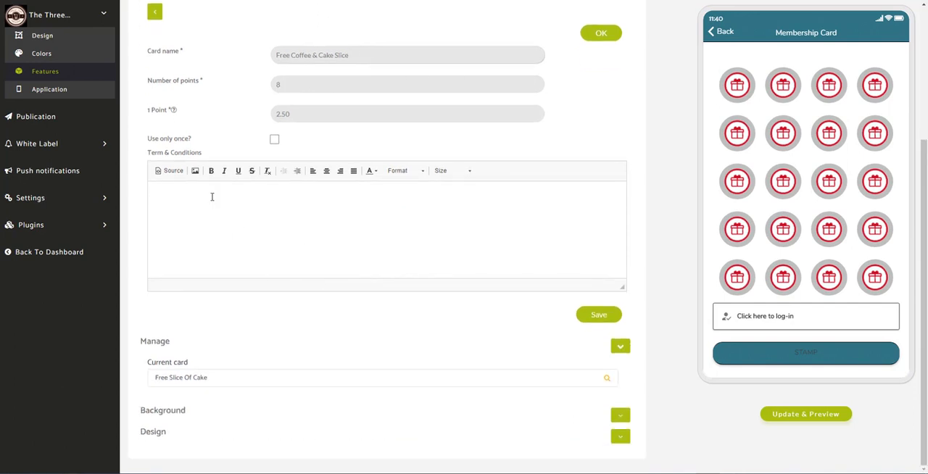
{"action": "left_click", "coordinate": [174, 202]}
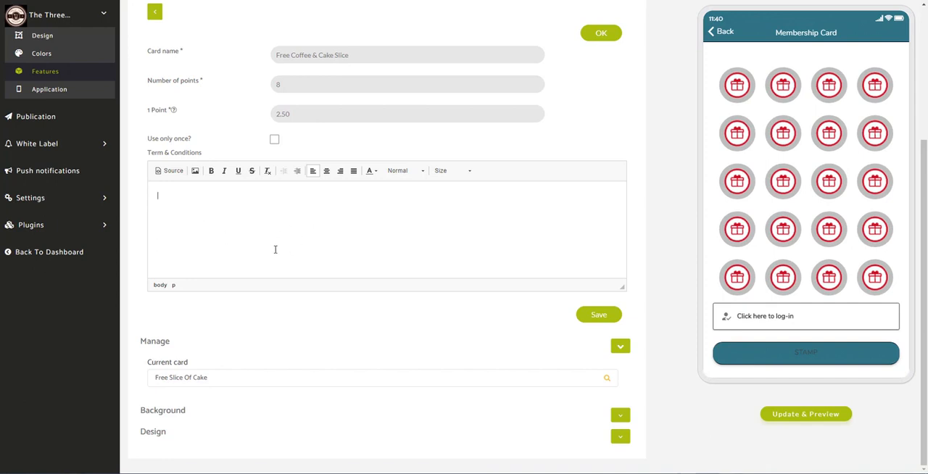
{"action": "left_click", "coordinate": [602, 316]}
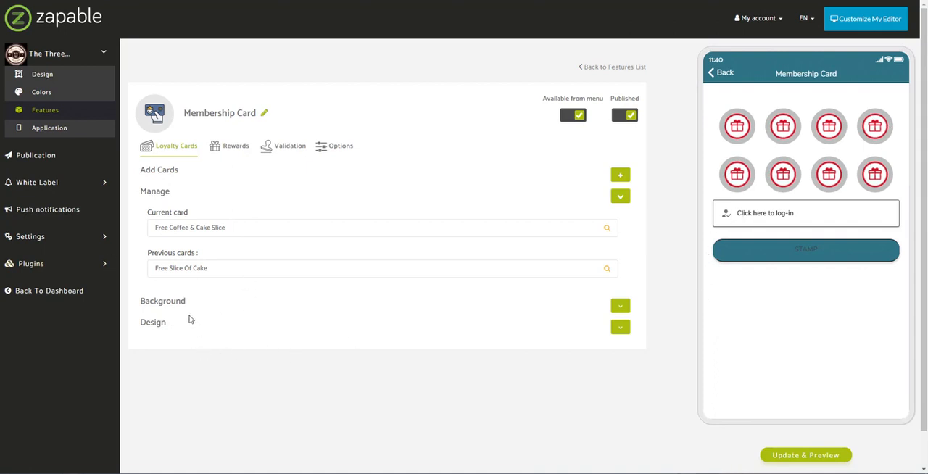
- Compare the square stamp and circular gauge designs for the loyalty card, apply the square stamp layout and update the preview
{"action": "left_click", "coordinate": [620, 330]}
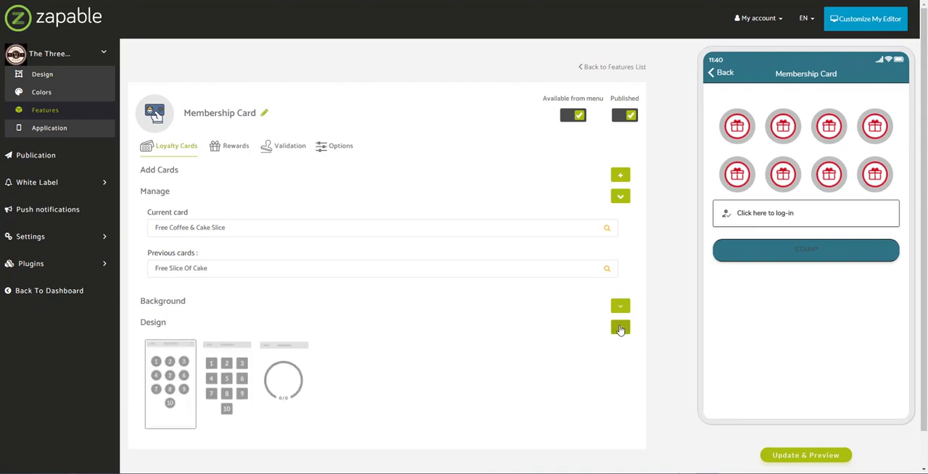
{"action": "scroll", "coordinate": [485, 326], "scroll_direction": "down", "scroll_amount": 1}
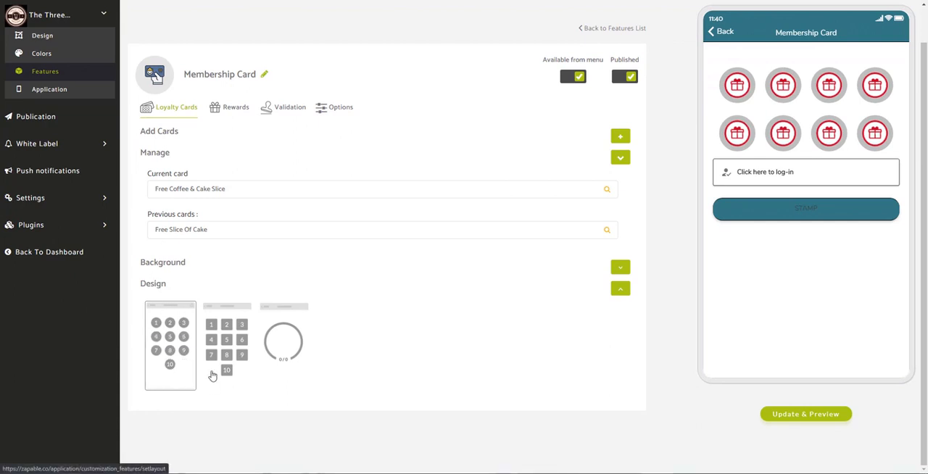
{"action": "left_click", "coordinate": [236, 345]}
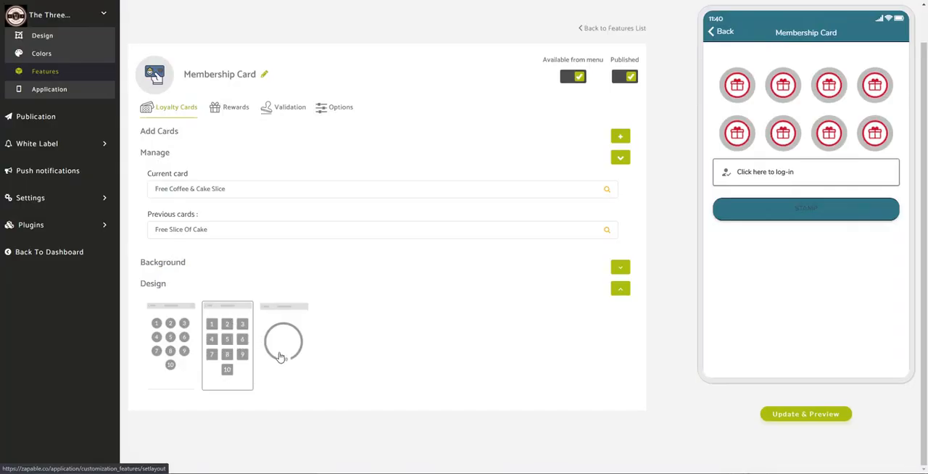
{"action": "left_click", "coordinate": [280, 357]}
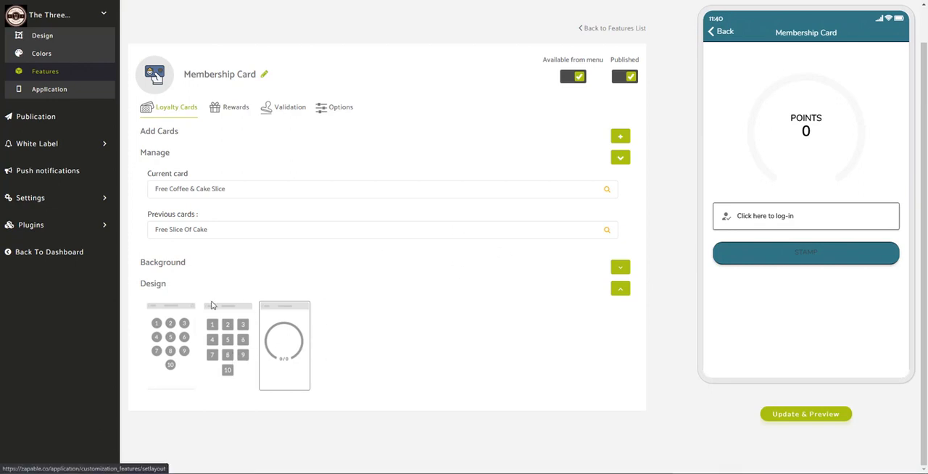
{"action": "left_click", "coordinate": [240, 342]}
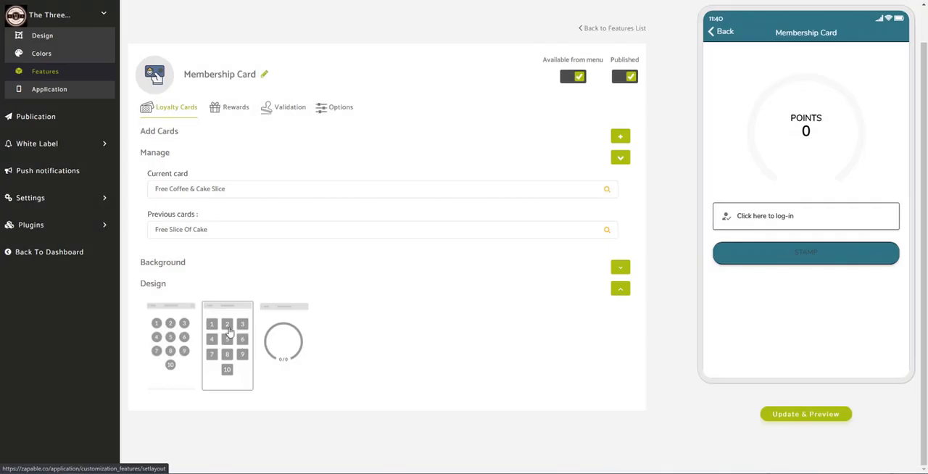
{"action": "left_click", "coordinate": [777, 418]}
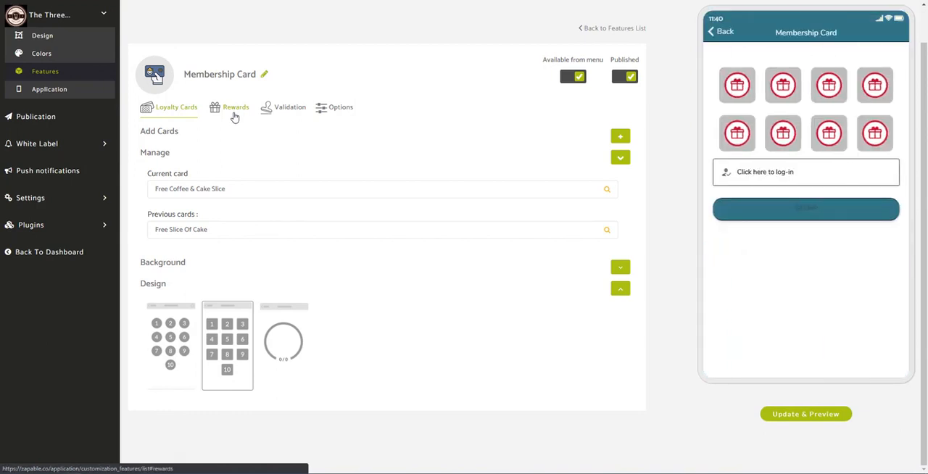
- Start a new reward named "Free Coffee" with 10 points, 365 days' expiry and the description "Get 10 Points - Get A Free Coffee On Us"
{"action": "left_click", "coordinate": [232, 115]}
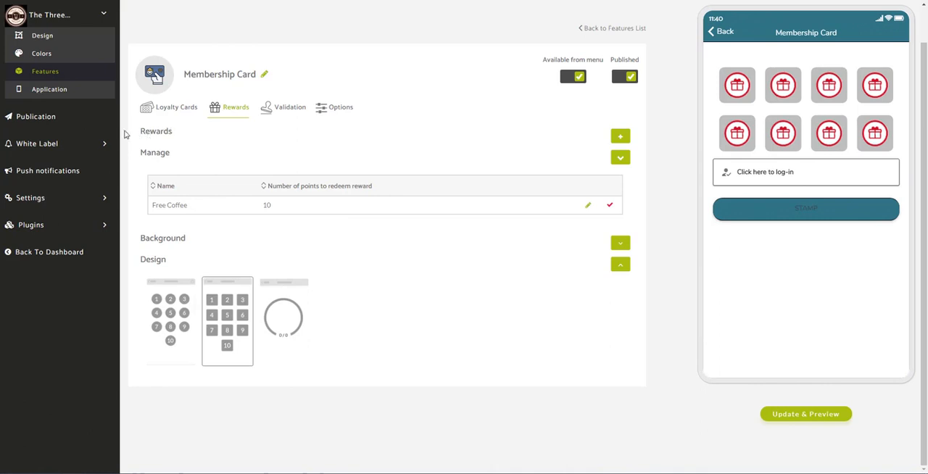
{"action": "left_click", "coordinate": [621, 137]}
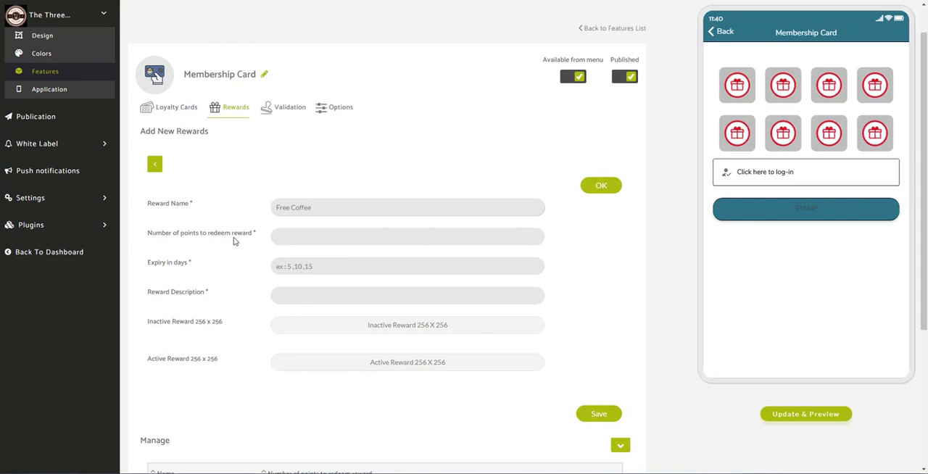
{"action": "left_click", "coordinate": [334, 237]}
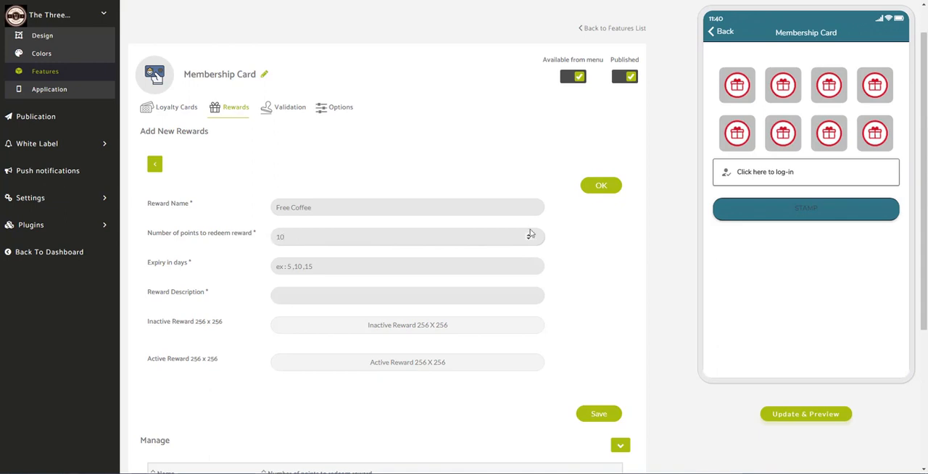
{"action": "left_click", "coordinate": [379, 267]}
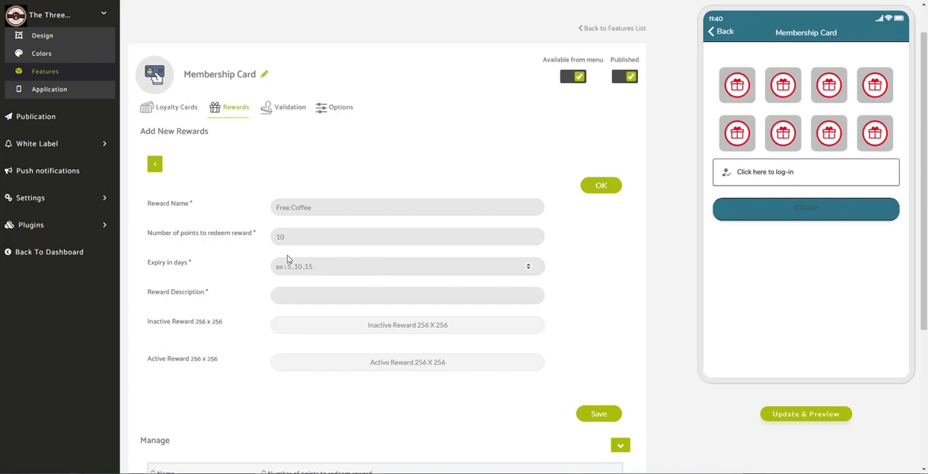
{"action": "type", "text": "365"}
{"action": "left_click", "coordinate": [361, 295]}
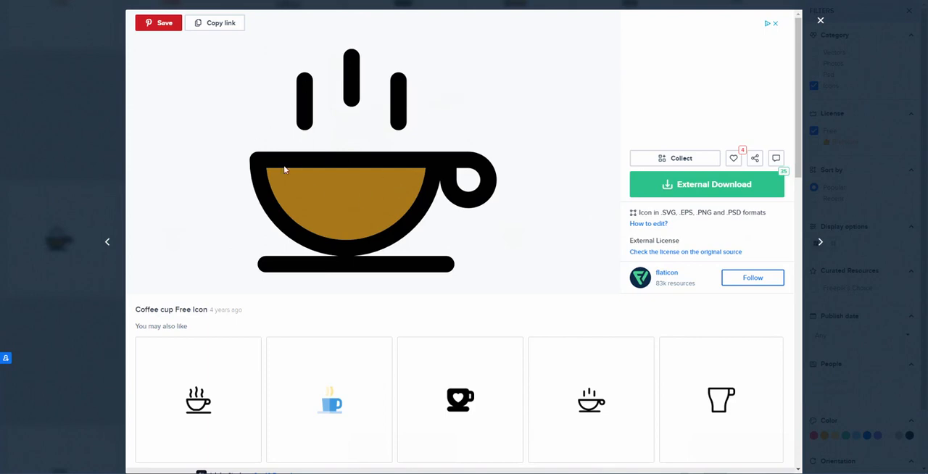
- Download the brown-filled coffee cup icon from Flaticon as a free 256px PNG
{"action": "left_click", "coordinate": [688, 190]}
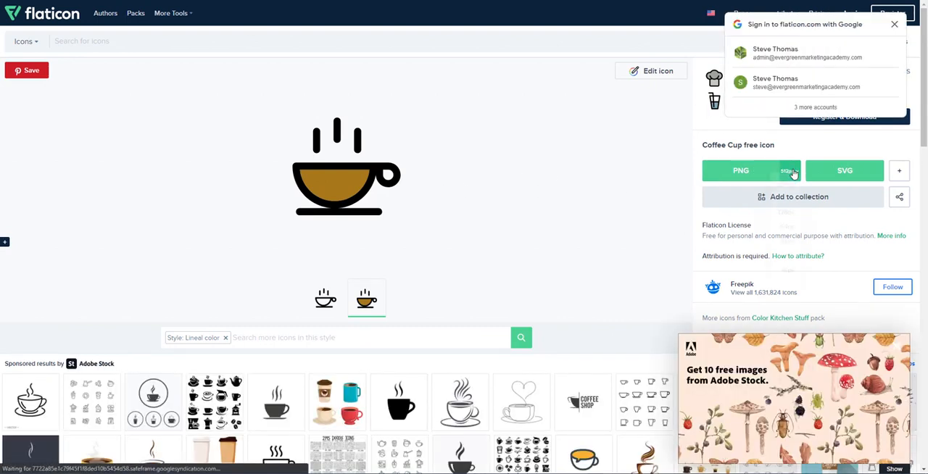
{"action": "left_click", "coordinate": [794, 173]}
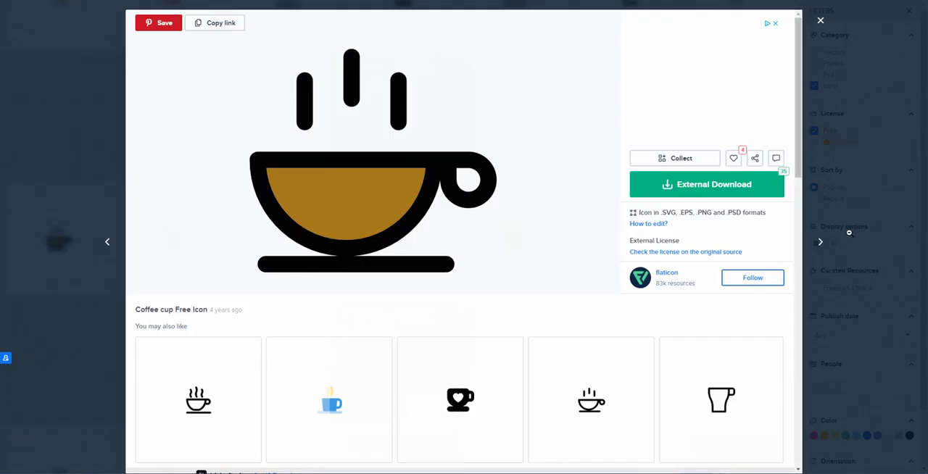
{"action": "left_click", "coordinate": [682, 187]}
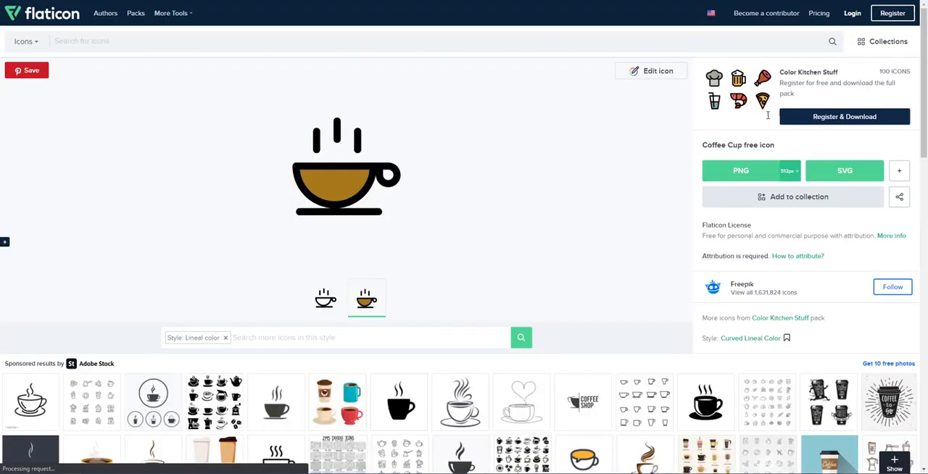
{"action": "left_click", "coordinate": [790, 171]}
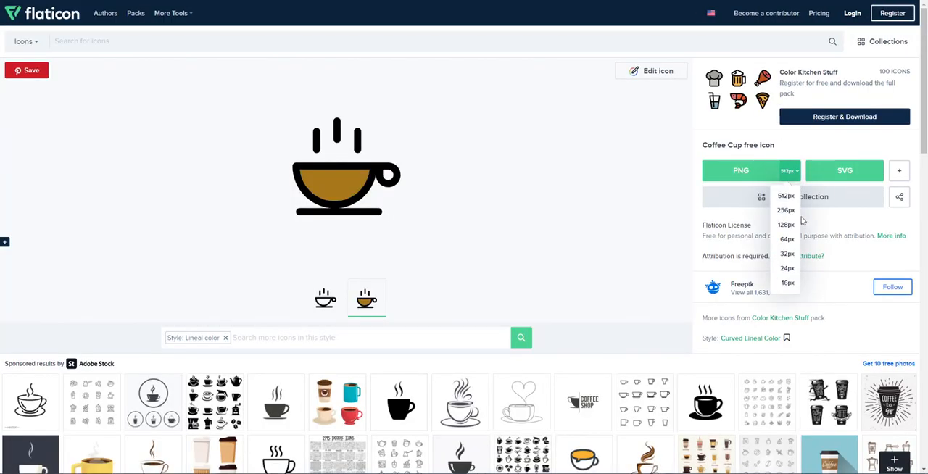
{"action": "left_click", "coordinate": [785, 210]}
{"action": "left_click", "coordinate": [907, 12]}
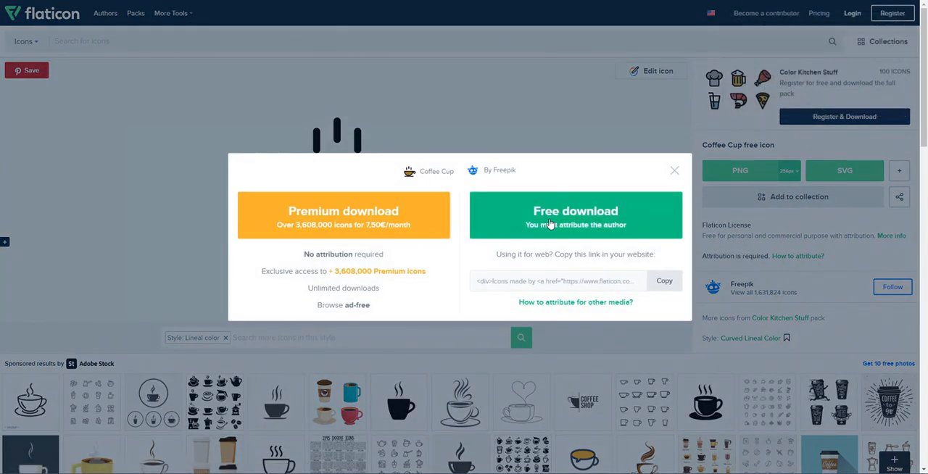
{"action": "left_click", "coordinate": [549, 225]}
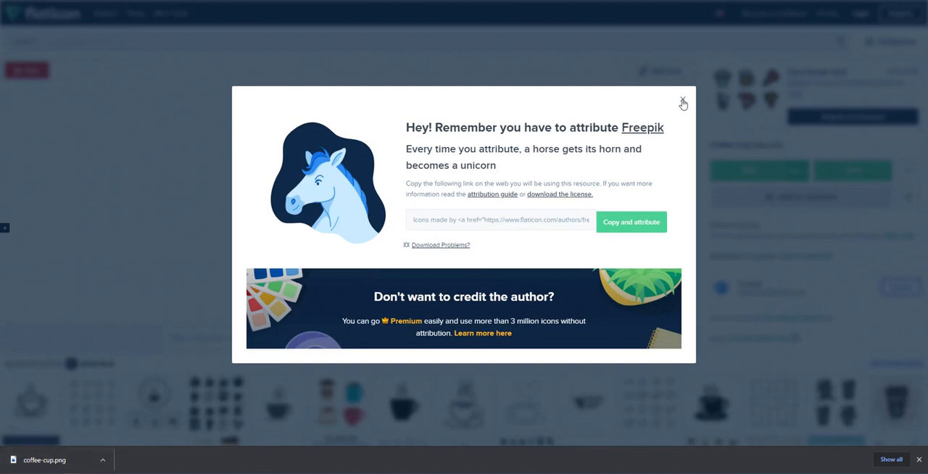
{"action": "left_click", "coordinate": [682, 99]}
- Open the matching black outline coffee cup icon among the related icons and download it as a free 256px PNG
{"action": "scroll", "coordinate": [576, 126], "scroll_direction": "down", "scroll_amount": 1}
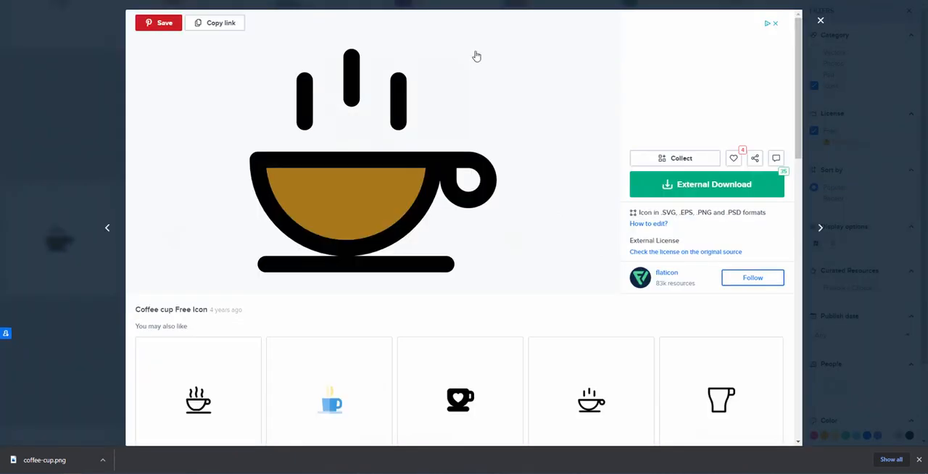
{"action": "left_click", "coordinate": [595, 402]}
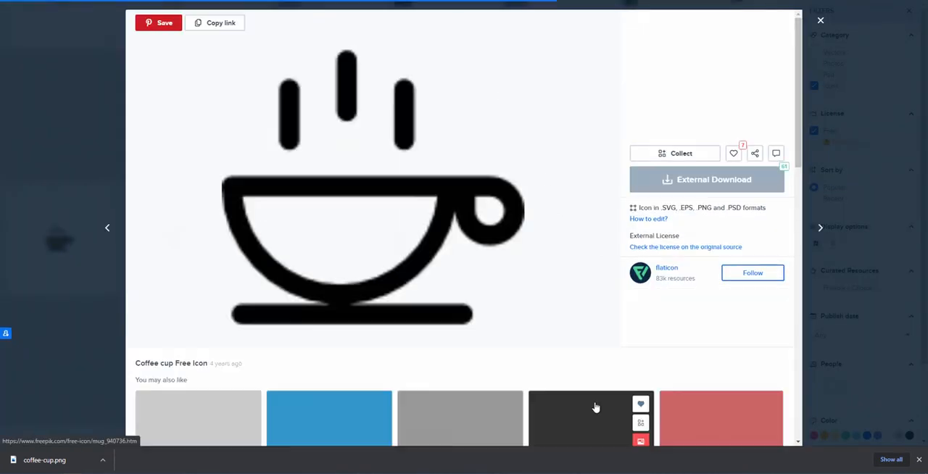
{"action": "left_click", "coordinate": [681, 181]}
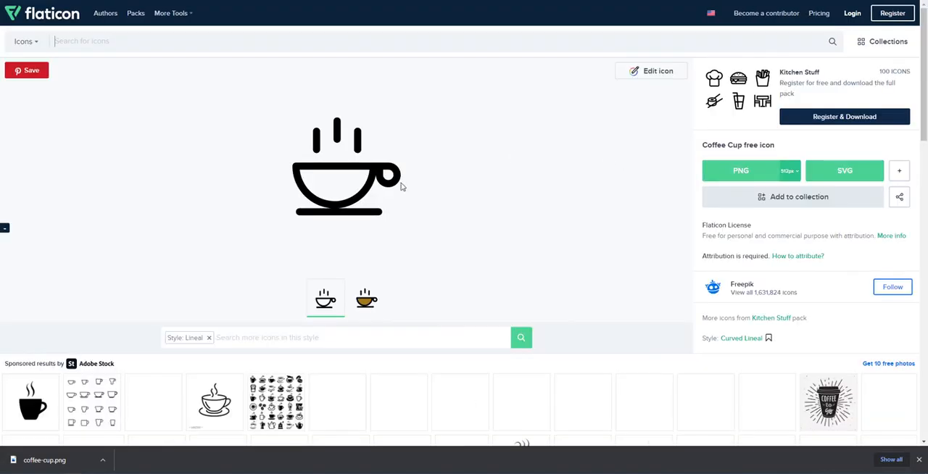
{"action": "left_click", "coordinate": [789, 171]}
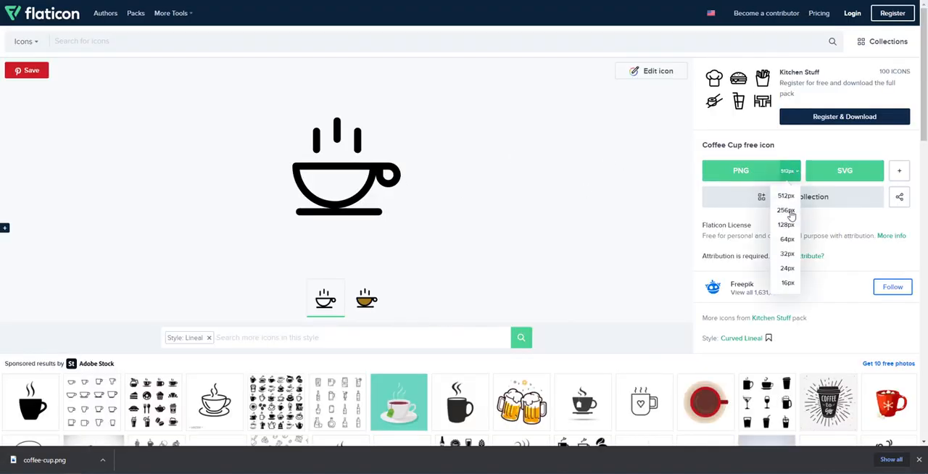
{"action": "left_click", "coordinate": [786, 210]}
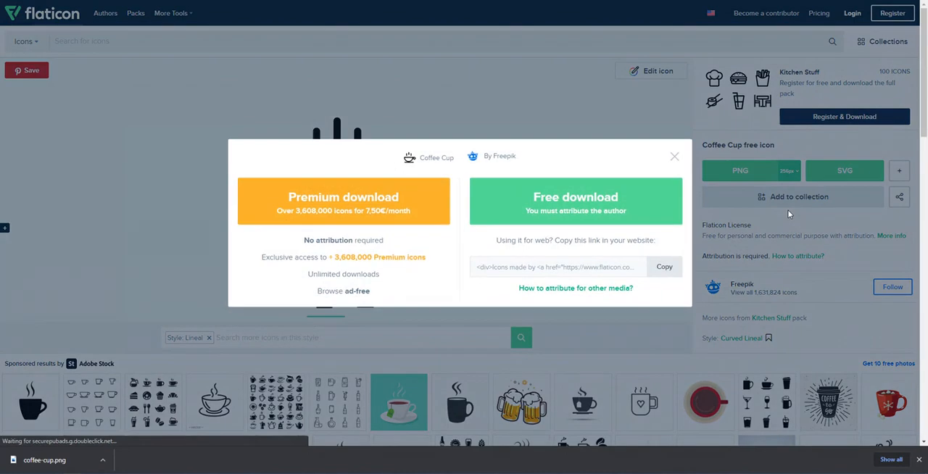
{"action": "left_click", "coordinate": [616, 206]}
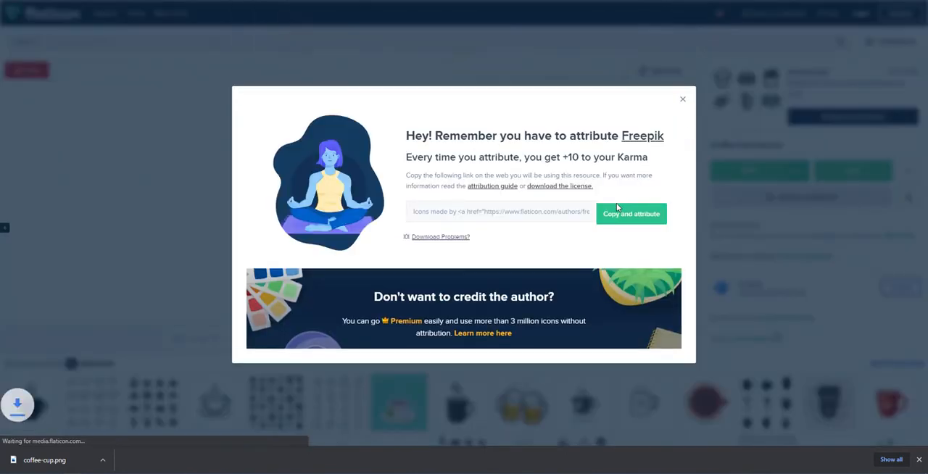
{"action": "left_click", "coordinate": [682, 100]}
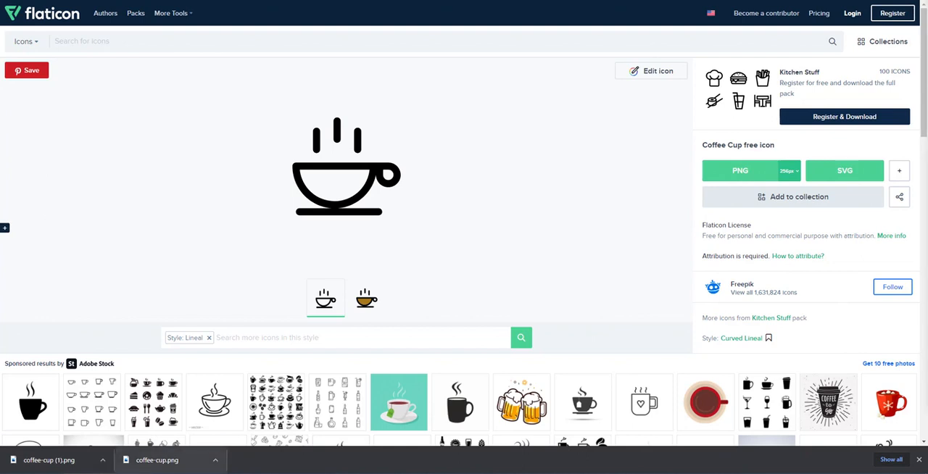
- Move the downloaded coffee cup icons into the 3 Cliffs folder, and look through that folder and its food subfolder
{"action": "mouse_move", "coordinate": [63, 464]}
{"action": "left_mouse_down"}
{"action": "mouse_move", "coordinate": [811, 328]}
{"action": "mouse_move", "coordinate": [927, 319]}
{"action": "left_mouse_up"}
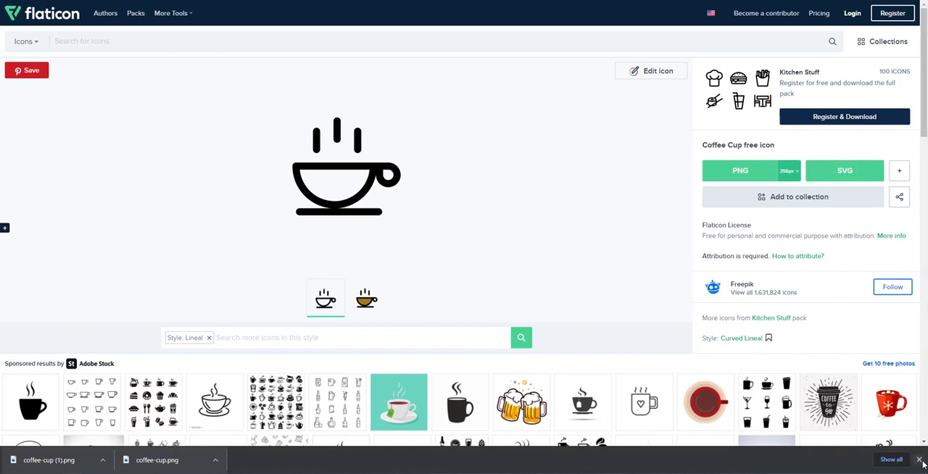
{"action": "left_click", "coordinate": [917, 461]}
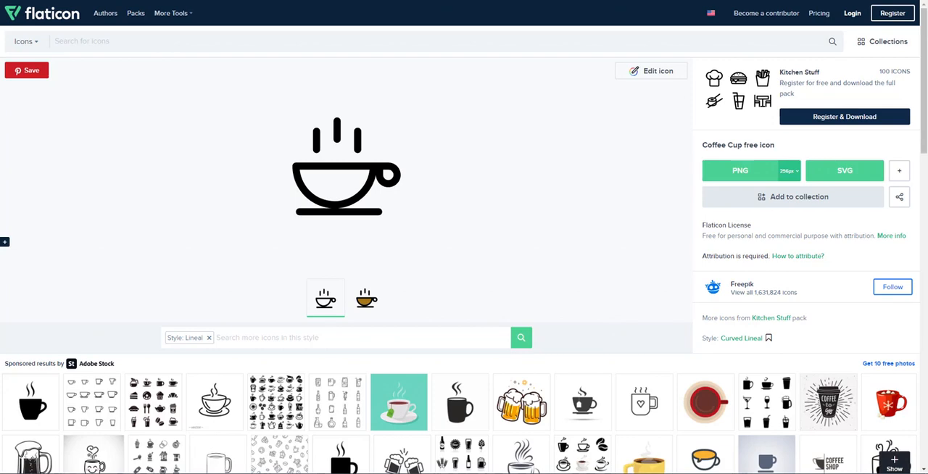
{"action": "left_click_drag", "start_coordinate": [927, 38], "coordinate": [539, 6]}
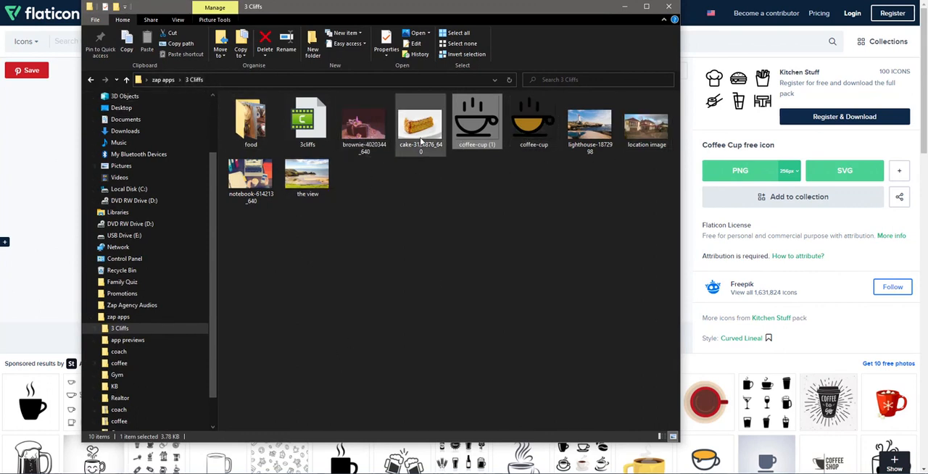
{"action": "left_click", "coordinate": [253, 125]}
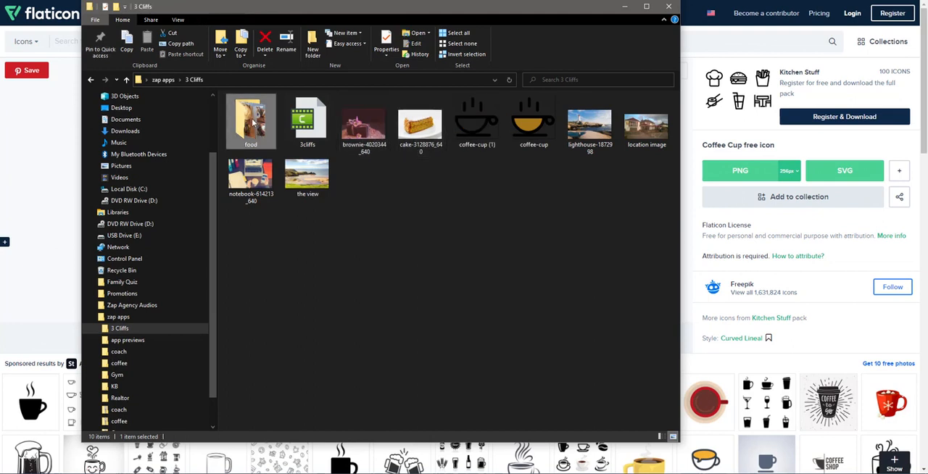
{"action": "double_click", "coordinate": [252, 123]}
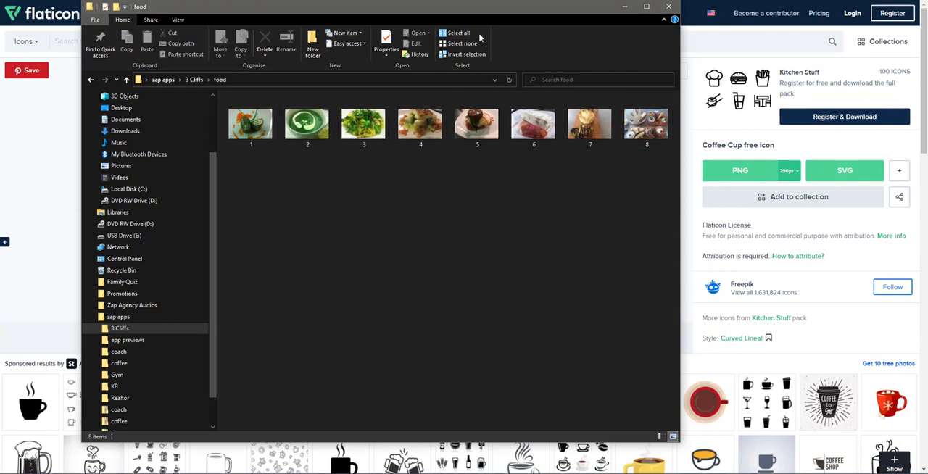
{"action": "left_click_drag", "start_coordinate": [459, 10], "coordinate": [927, 10]}
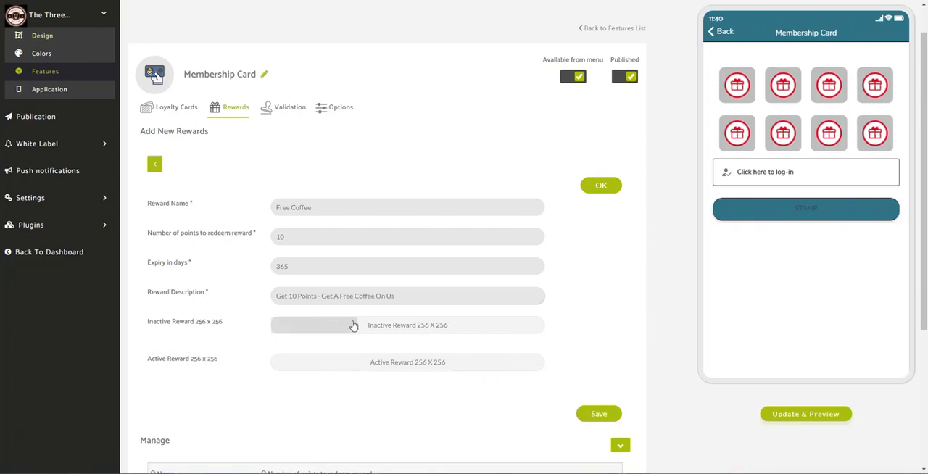
- Upload coffee-cup (1) from the 3 Cliffs folder as the reward's Inactive Reward image, accepting the default crop
{"action": "left_click", "coordinate": [388, 330]}
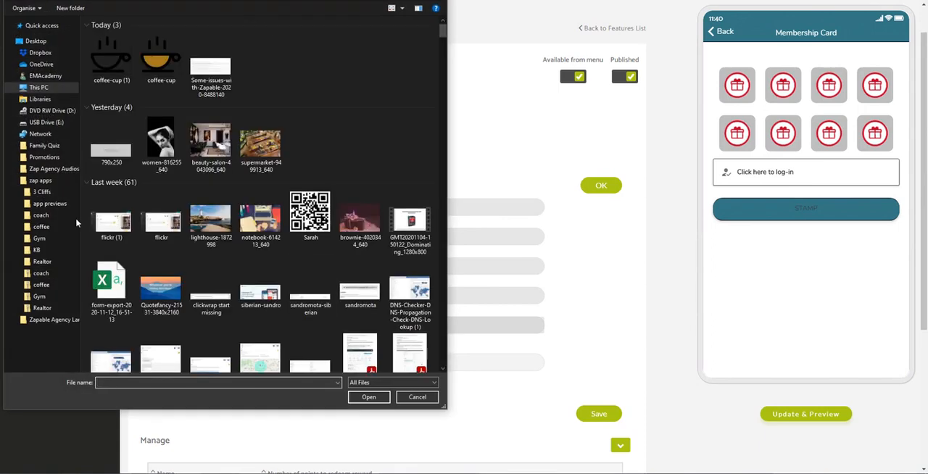
{"action": "left_click", "coordinate": [40, 192]}
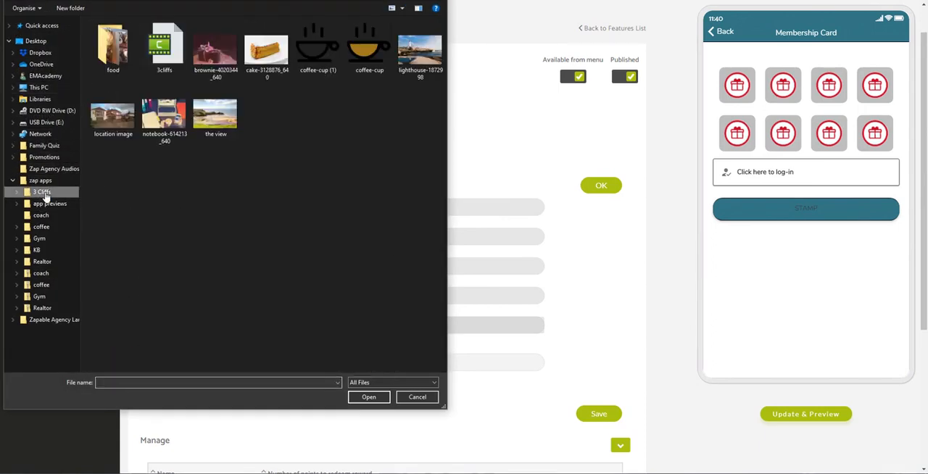
{"action": "left_click", "coordinate": [316, 67]}
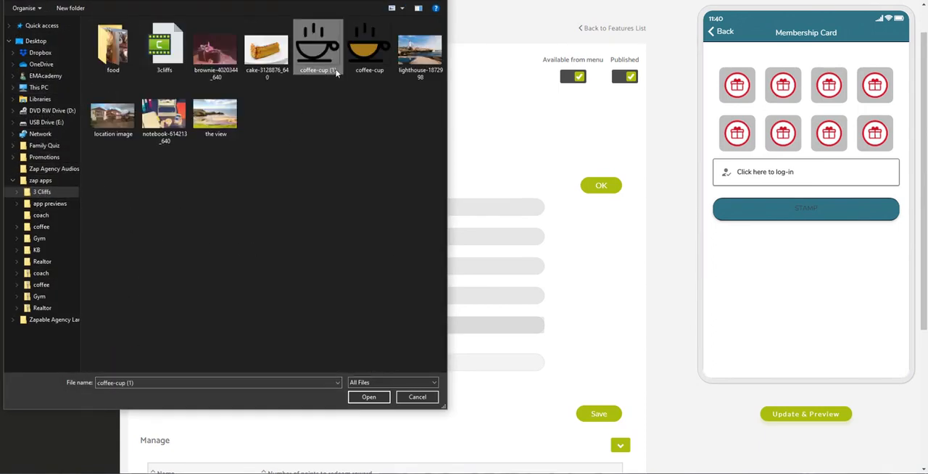
{"action": "left_click", "coordinate": [365, 400]}
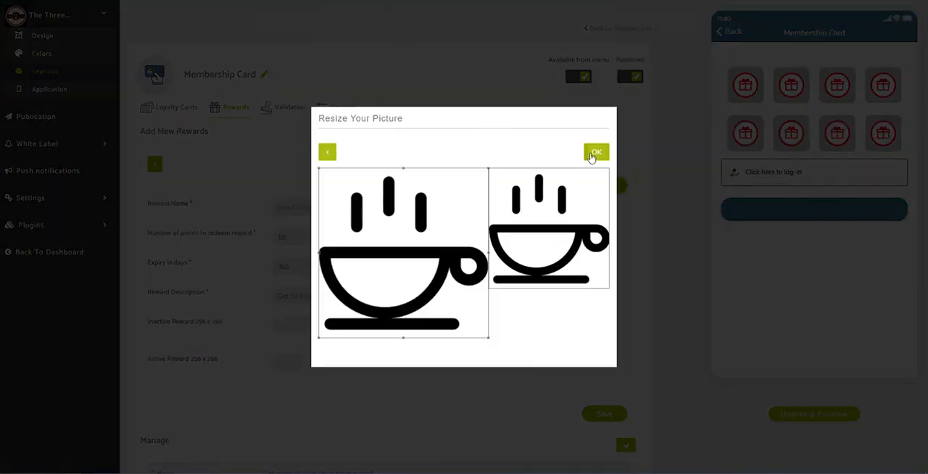
{"action": "left_click", "coordinate": [597, 155]}
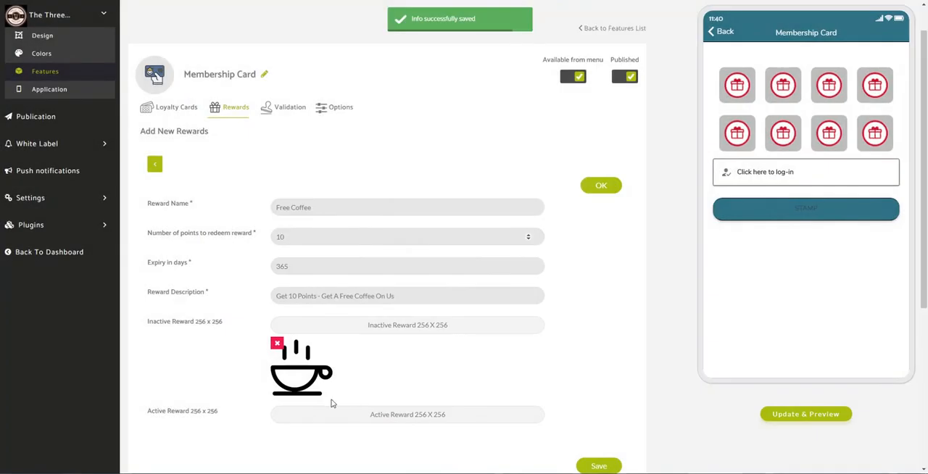
- Upload coffee-cup from the 3 Cliffs folder as the Active Reward image, accept the default crop, and save the Free Coffee reward
{"action": "left_click", "coordinate": [402, 415]}
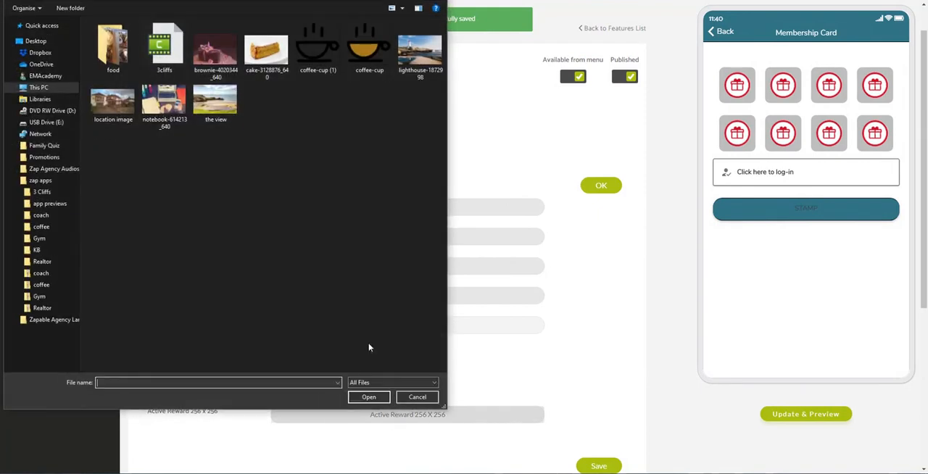
{"action": "left_click", "coordinate": [369, 49]}
{"action": "left_click", "coordinate": [369, 397]}
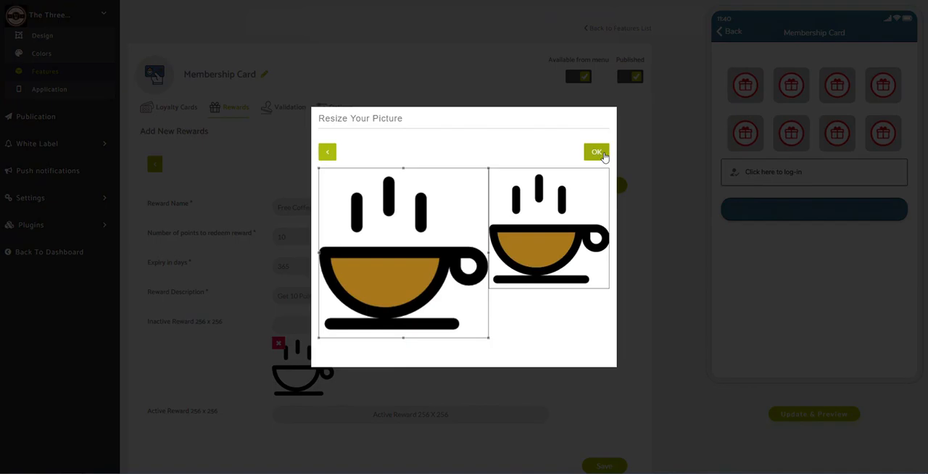
{"action": "left_click", "coordinate": [603, 155]}
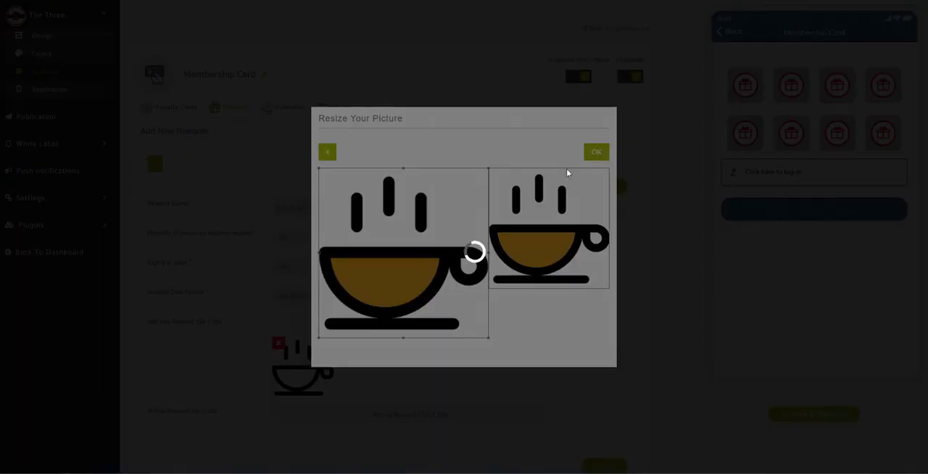
{"action": "scroll", "coordinate": [539, 232], "scroll_direction": "down", "scroll_amount": 1}
{"action": "scroll", "coordinate": [539, 232], "scroll_direction": "down", "scroll_amount": 2}
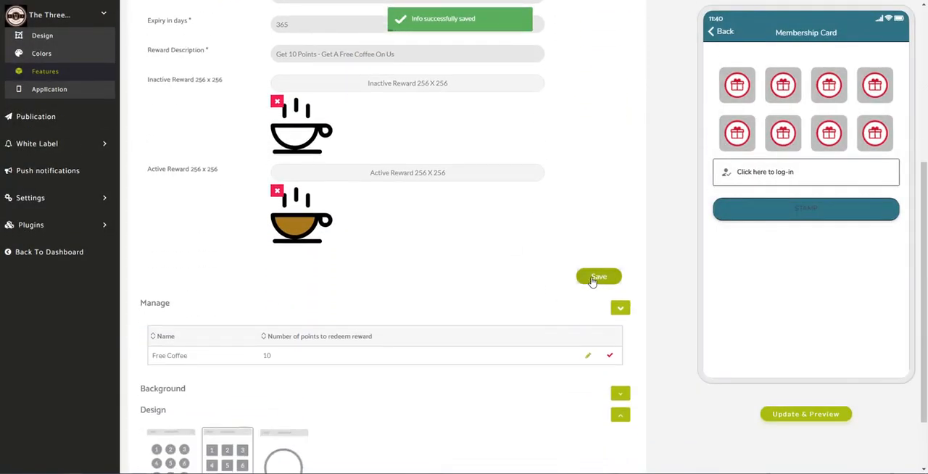
{"action": "left_click", "coordinate": [594, 279]}
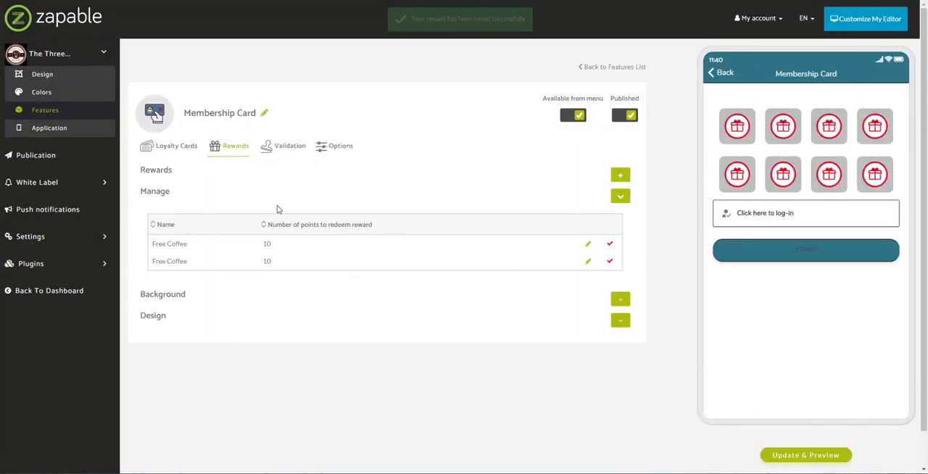
- Refresh the app preview, try a reward stamp on the Membership Card, and close the My account login page
{"action": "left_click", "coordinate": [805, 456]}
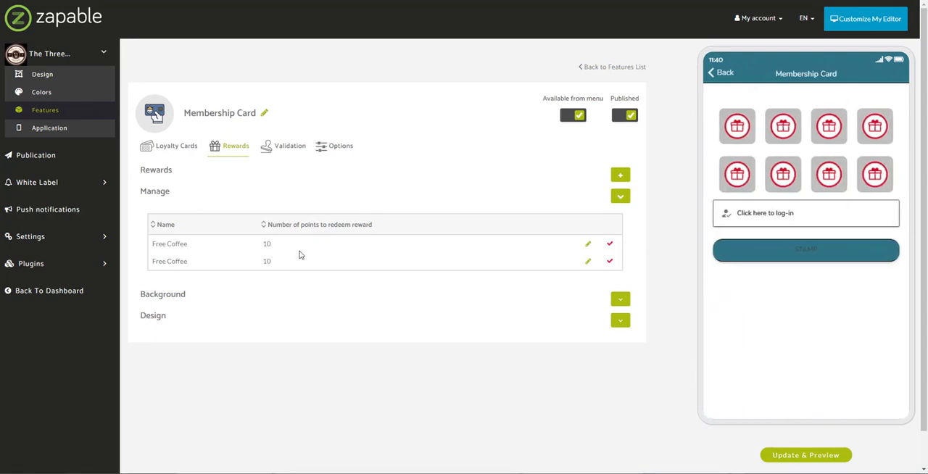
{"action": "left_click", "coordinate": [748, 181]}
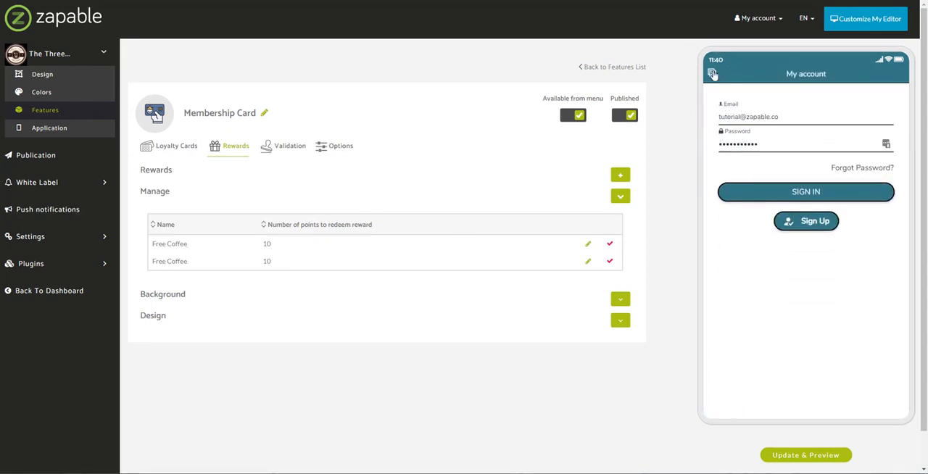
{"action": "left_click", "coordinate": [712, 74]}
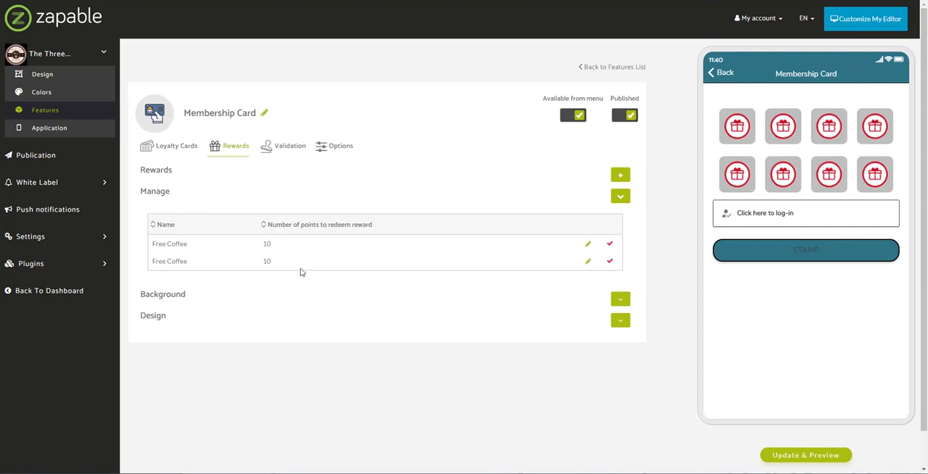
- Open the Membership Card's Validation settings and expand their Design and Background sections
{"action": "left_click", "coordinate": [286, 149]}
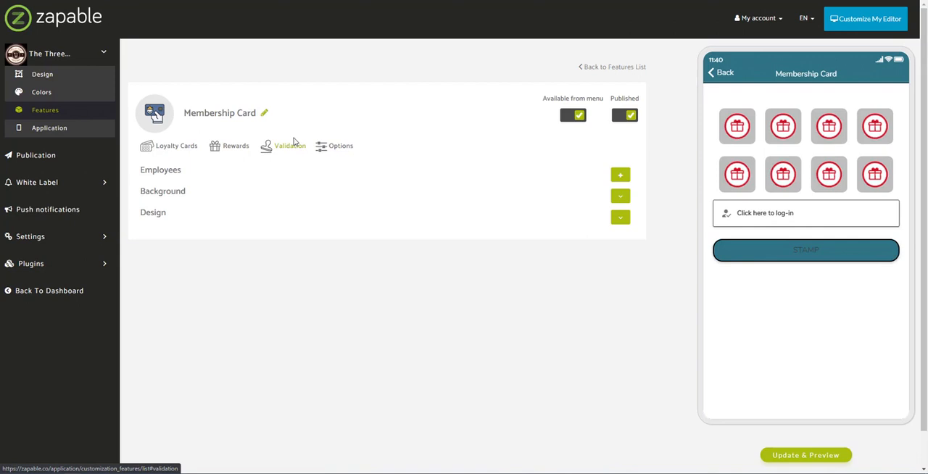
{"action": "left_click", "coordinate": [618, 216]}
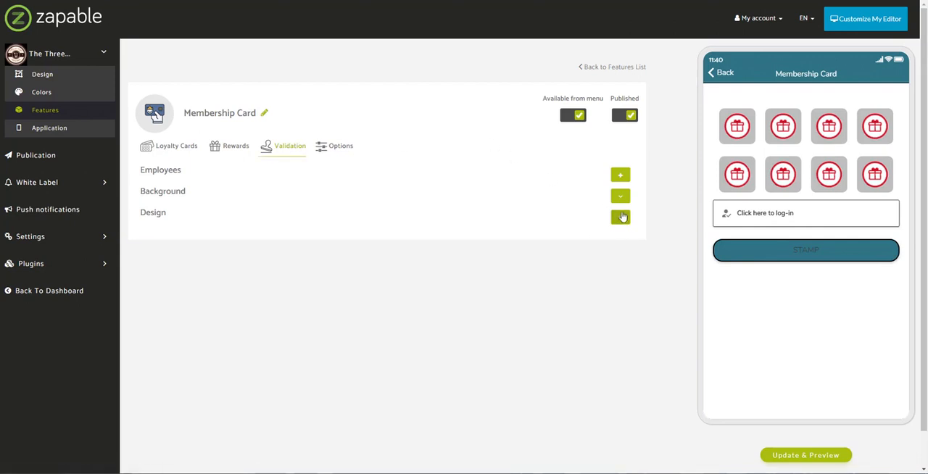
{"action": "left_click", "coordinate": [619, 198]}
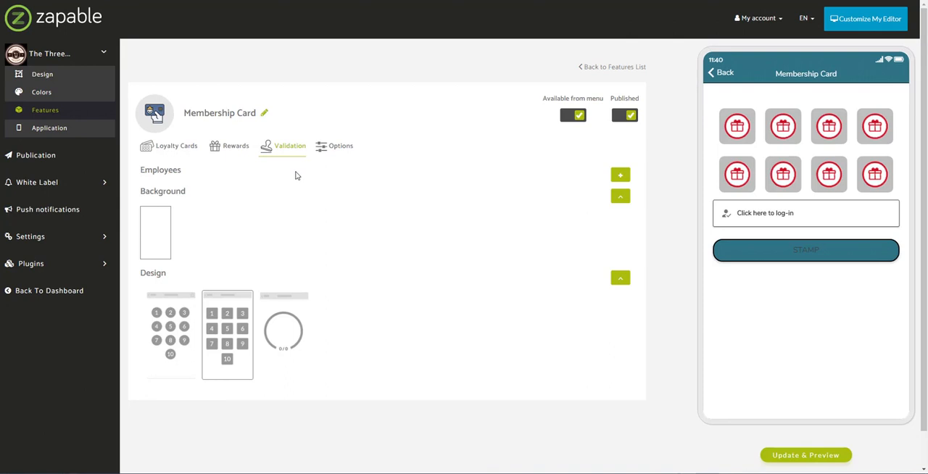
- Add a second employee in the Validation settings, entering the employee's name and a 4-digit pincode
{"action": "left_click", "coordinate": [620, 176]}
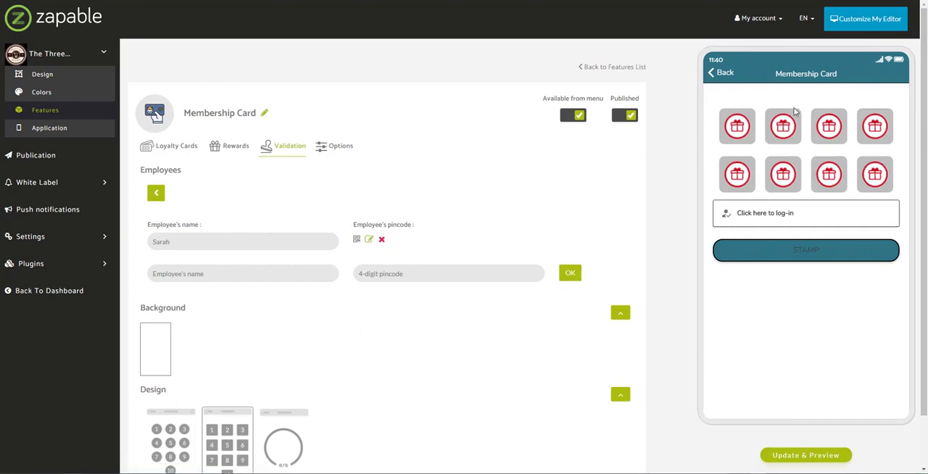
{"action": "left_click", "coordinate": [194, 276]}
{"action": "type", "text": "John"}
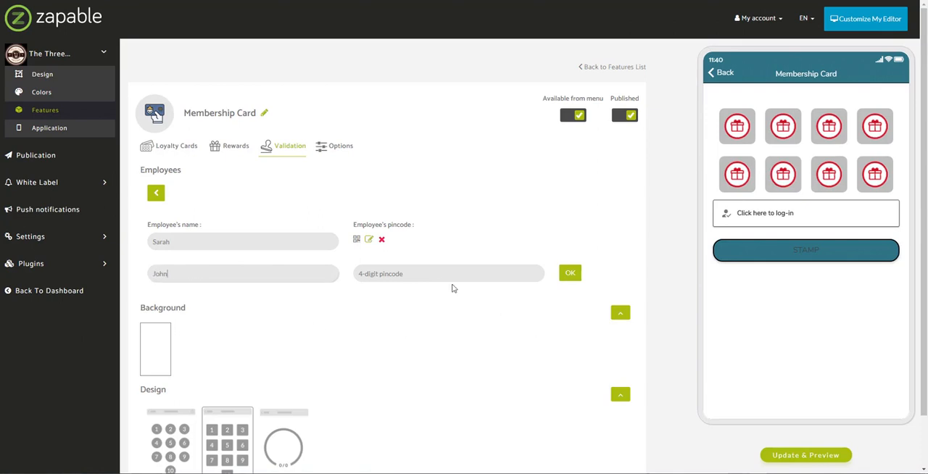
{"action": "left_click", "coordinate": [433, 271]}
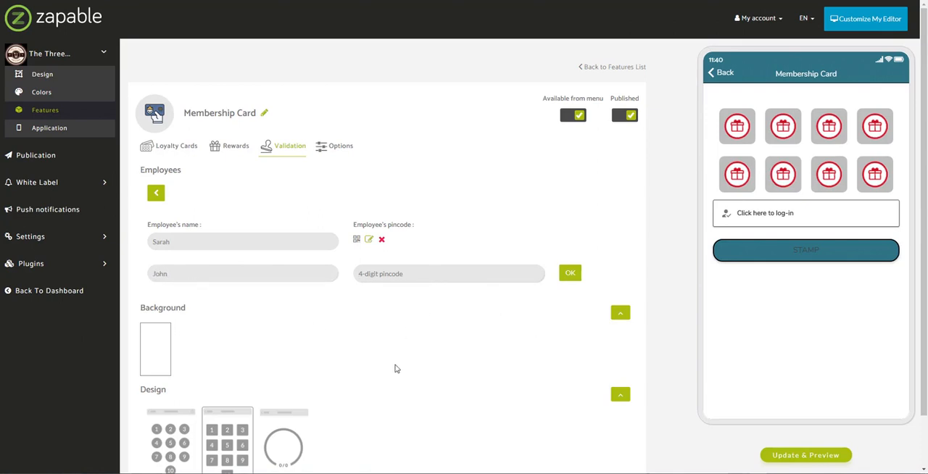
{"action": "type", "text": "12"}
{"action": "left_click", "coordinate": [571, 274]}
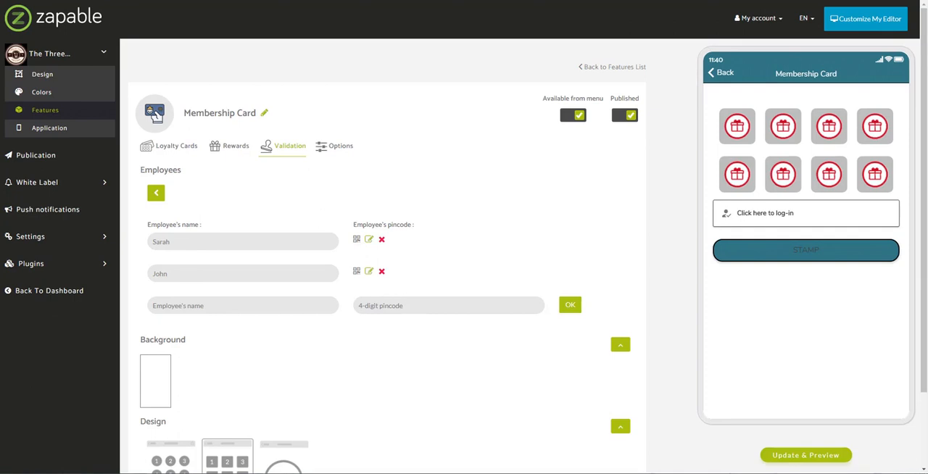
- Try the Stamp action on the previewed Membership Card to reach the My account sign-in page
{"action": "left_click", "coordinate": [813, 257]}
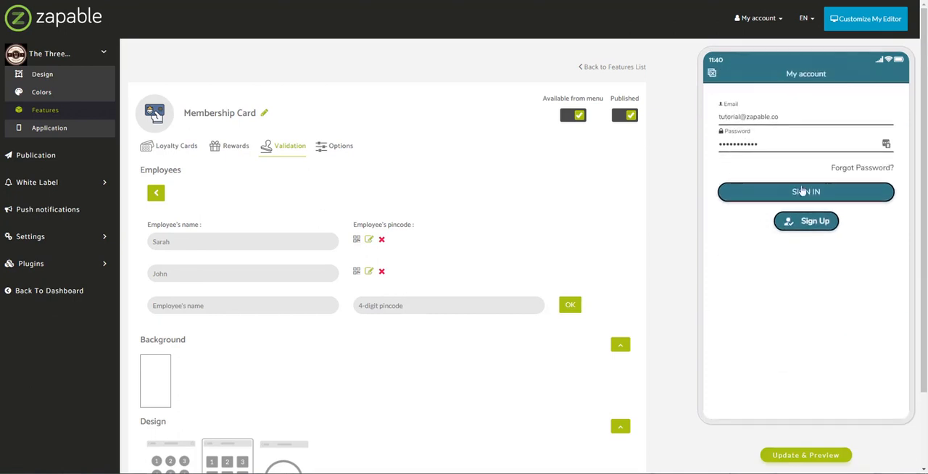
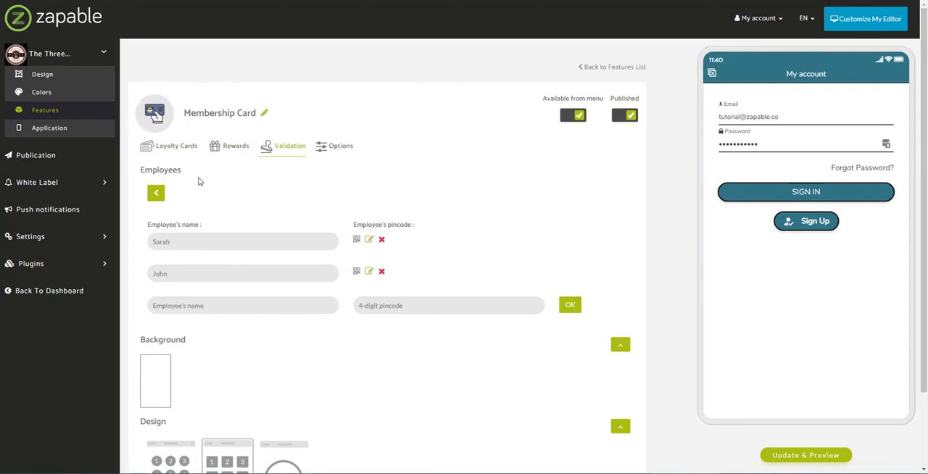
- Open the Loyalty Analytics plugin and review its Customer data, Loyalty Control and Loyalty Cards metrics
{"action": "left_click", "coordinate": [106, 265]}
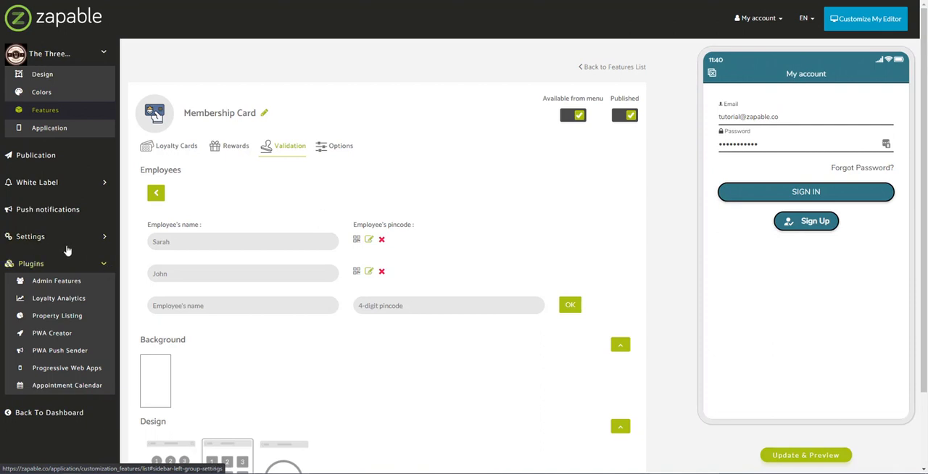
{"action": "left_click", "coordinate": [73, 307]}
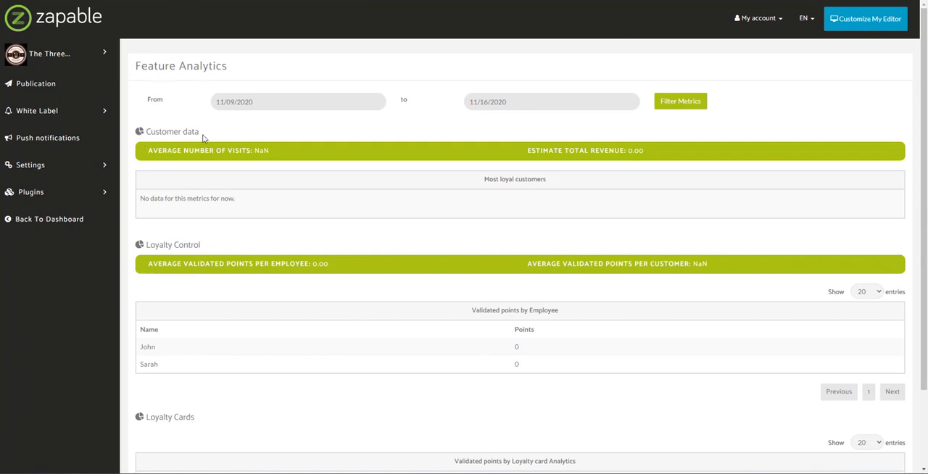
{"action": "left_click_drag", "start_coordinate": [145, 245], "coordinate": [246, 227]}
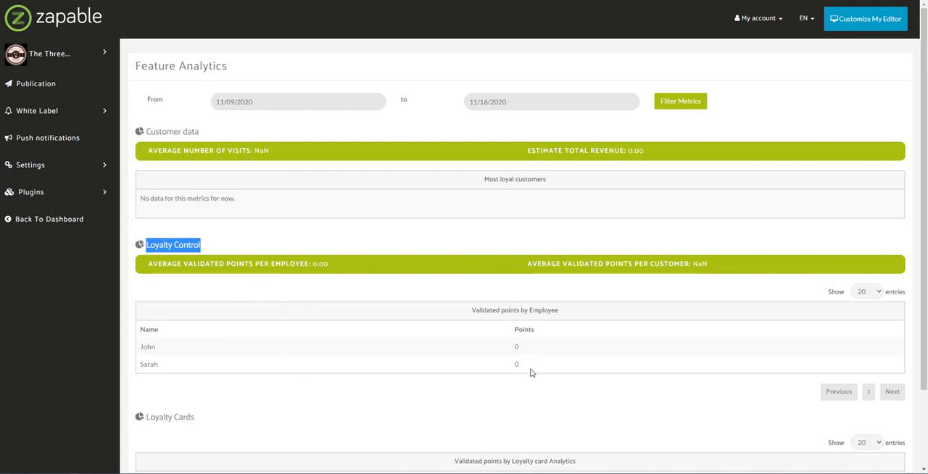
{"action": "scroll", "coordinate": [527, 378], "scroll_direction": "down", "scroll_amount": 1}
{"action": "scroll", "coordinate": [527, 379], "scroll_direction": "down", "scroll_amount": 1}
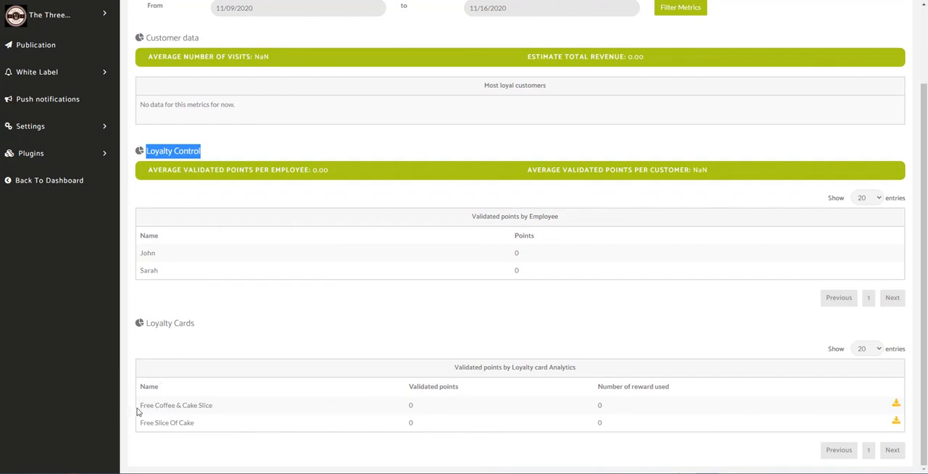
{"action": "mouse_move", "coordinate": [139, 407]}
{"action": "left_mouse_down"}
{"action": "mouse_move", "coordinate": [223, 410]}
{"action": "mouse_move", "coordinate": [141, 423]}
{"action": "left_mouse_up"}
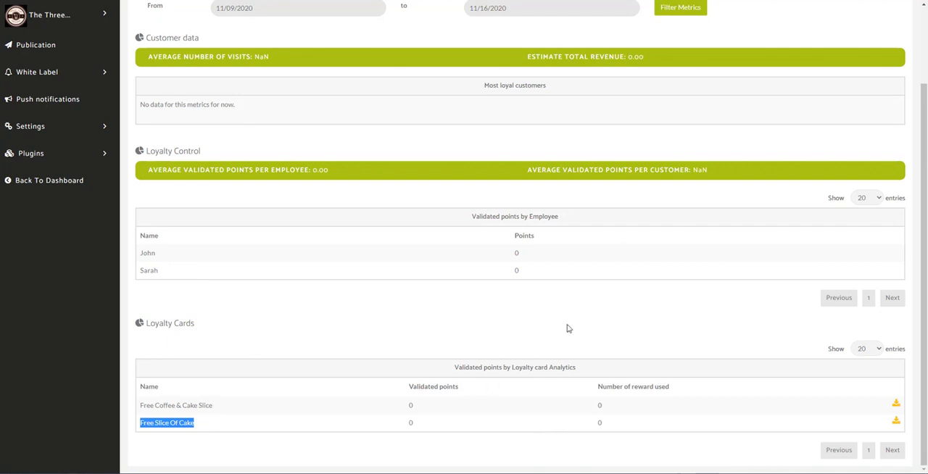
{"action": "scroll", "coordinate": [568, 326], "scroll_direction": "up", "scroll_amount": 3}
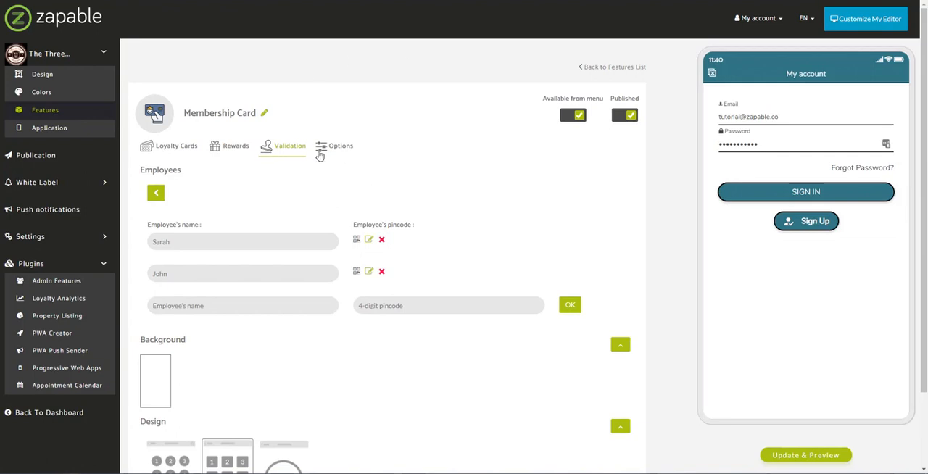
- View the Membership Card's Options settings and return to the app's features list
{"action": "left_click", "coordinate": [321, 148]}
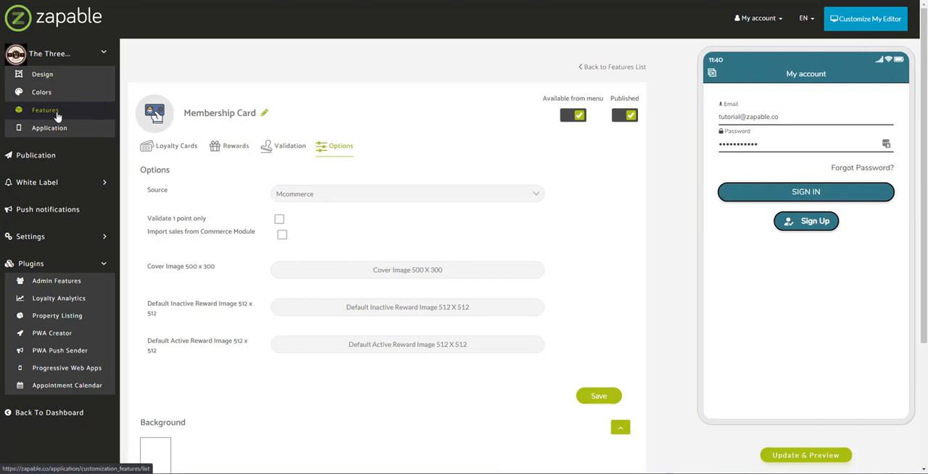
{"action": "left_click", "coordinate": [58, 115]}
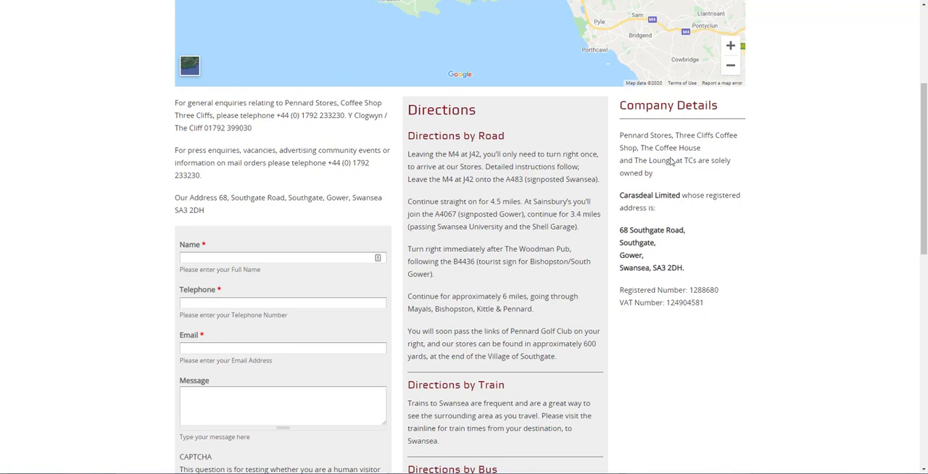
{"action": "scroll", "coordinate": [672, 162], "scroll_direction": "up", "scroll_amount": 3}
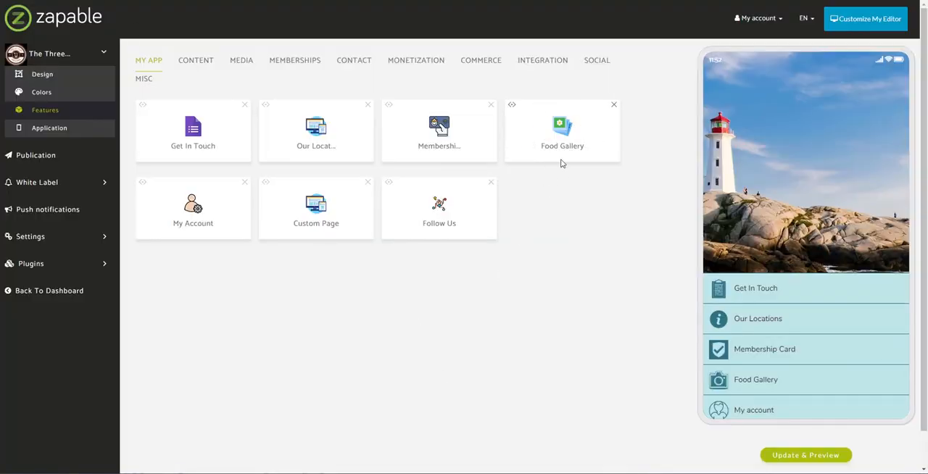
- Browse the Media features and add the Set Meal feature from the Monetization category to the app
{"action": "left_click", "coordinate": [241, 64]}
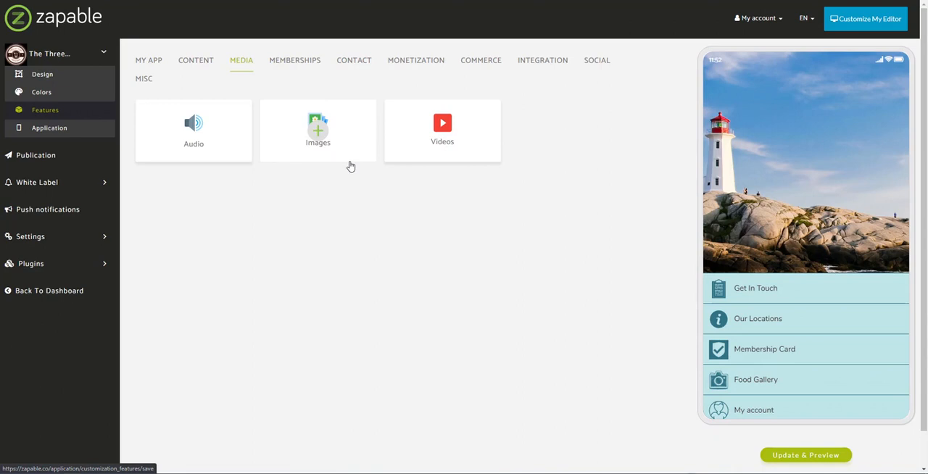
{"action": "left_click", "coordinate": [424, 66]}
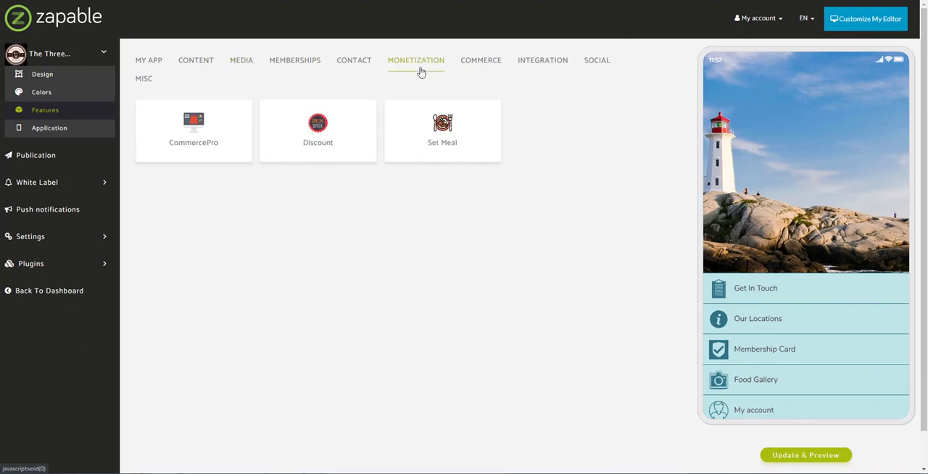
{"action": "left_click", "coordinate": [444, 131]}
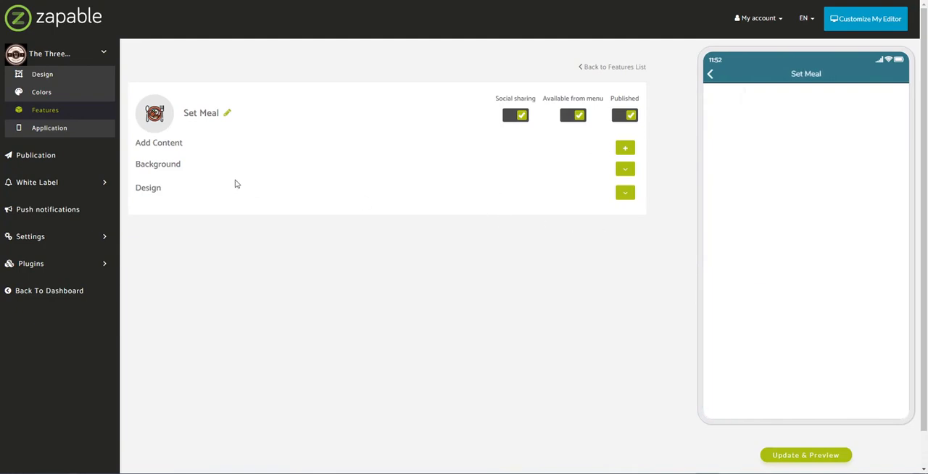
- Start a new Set Meal item titled "Carrot Cake" with a price of 3.95
{"action": "left_click", "coordinate": [626, 150]}
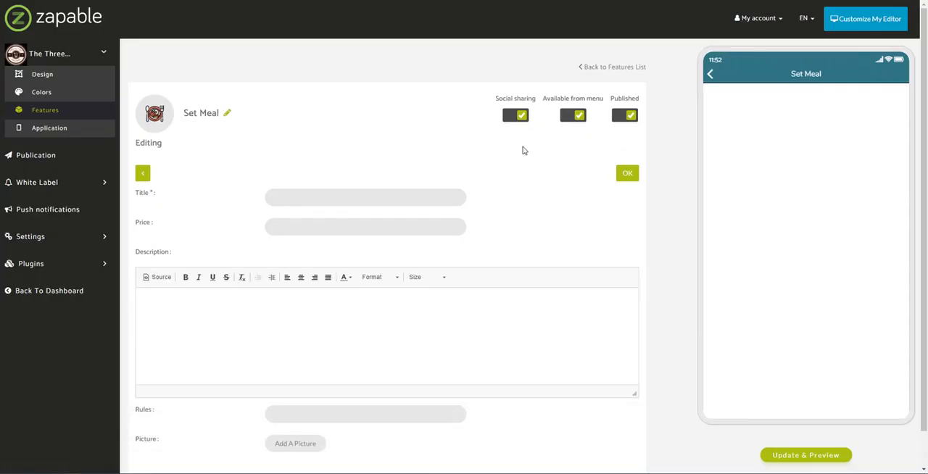
{"action": "scroll", "coordinate": [406, 162], "scroll_direction": "down", "scroll_amount": 1}
{"action": "left_click", "coordinate": [390, 165]}
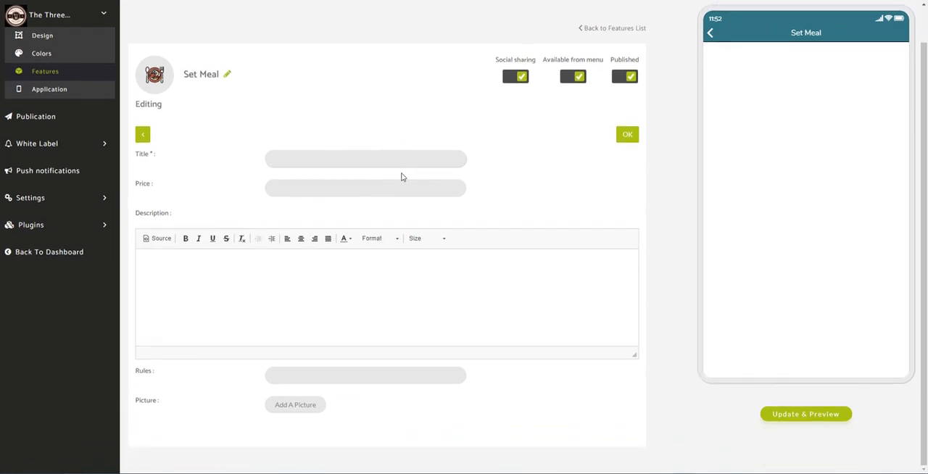
{"action": "type", "text": "Type Of Cake"}
{"action": "key", "text": "ctrl+a"}
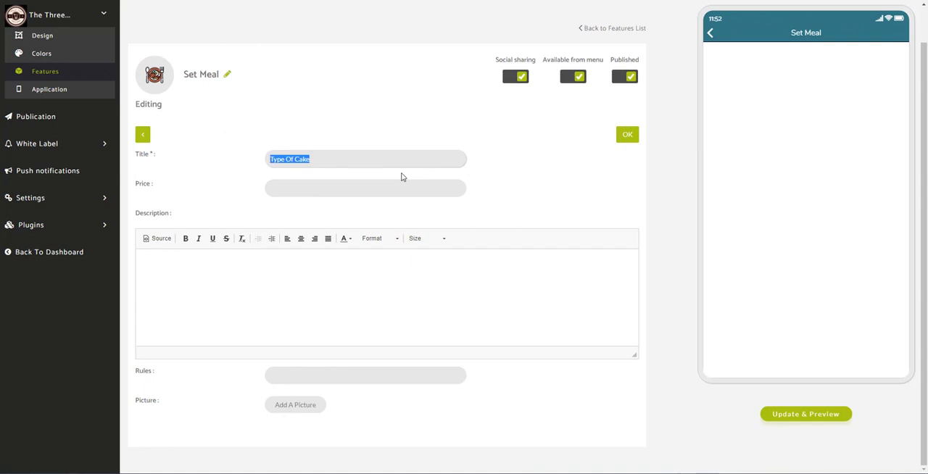
{"action": "type", "text": "Carrot Cake"}
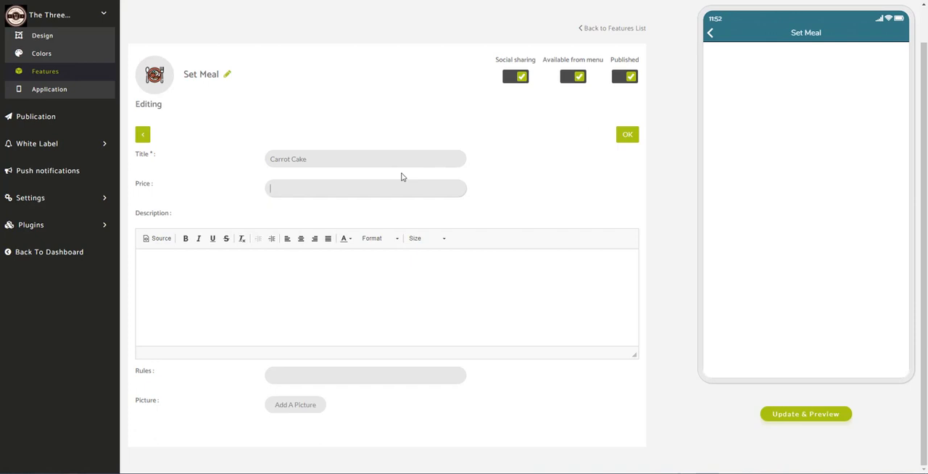
{"action": "type", "text": "3.95"}
- Enter "delicious carrot cake!" as the description of the Carrot Cake item
{"action": "left_click", "coordinate": [314, 281]}
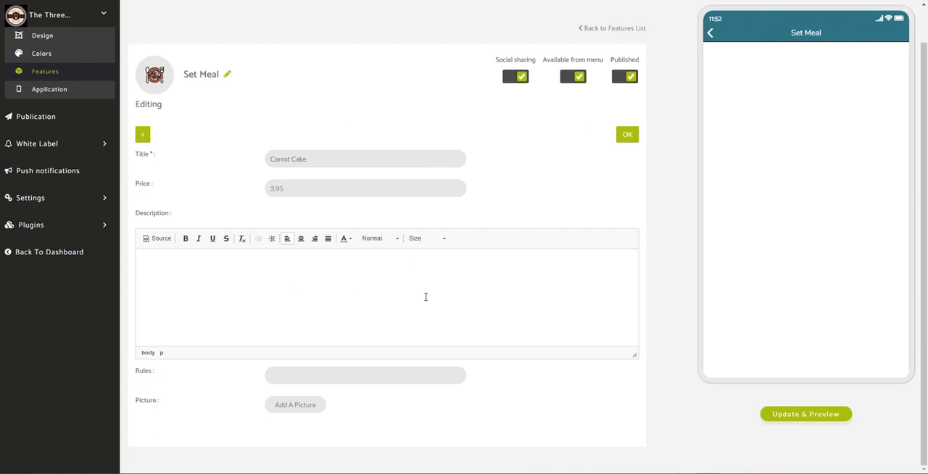
{"action": "type", "text": "delicou"}
{"action": "type", "text": "ious carrot cake!"}
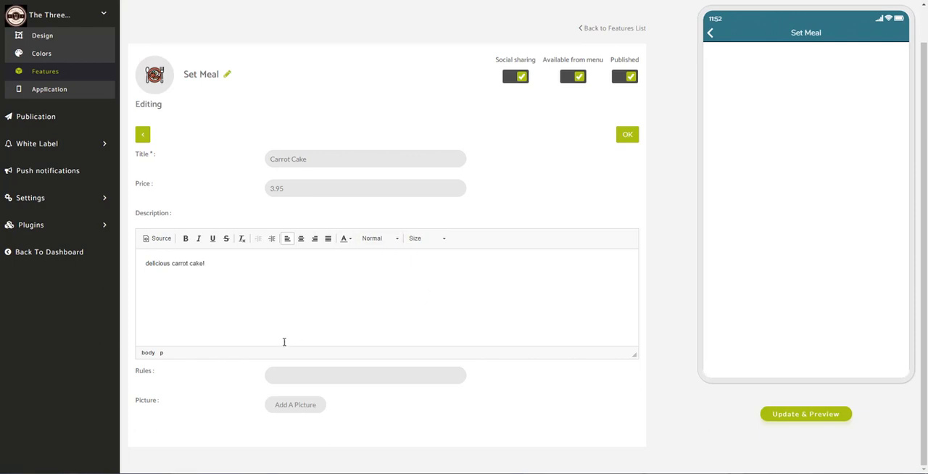
- Add the picture cake-3128876_640 to the Carrot Cake item with the default crop and save the item
{"action": "left_click", "coordinate": [281, 409]}
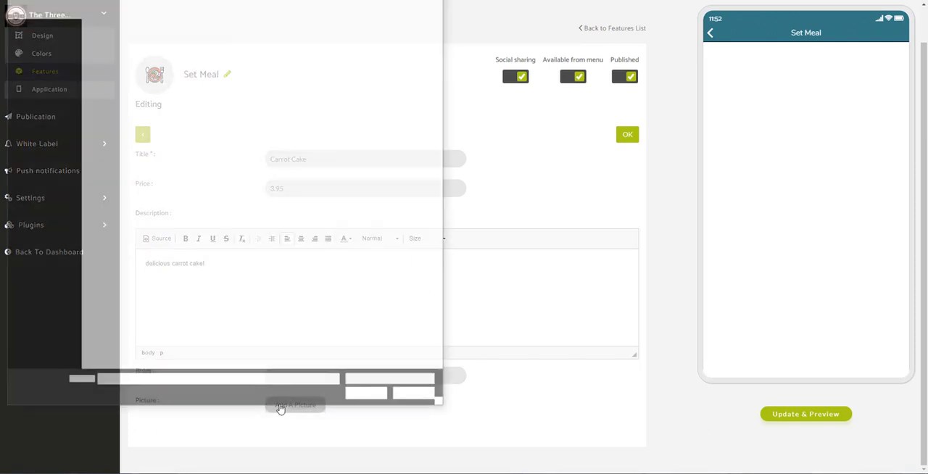
{"action": "left_click", "coordinate": [271, 72]}
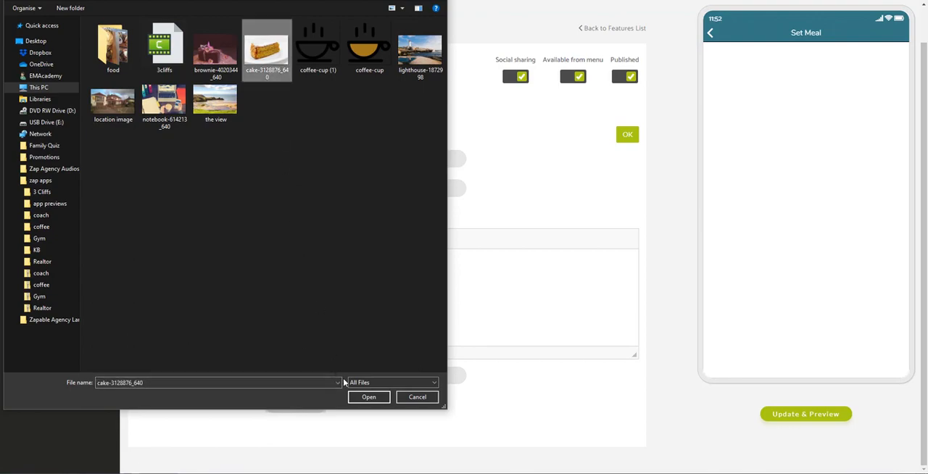
{"action": "left_click", "coordinate": [360, 395]}
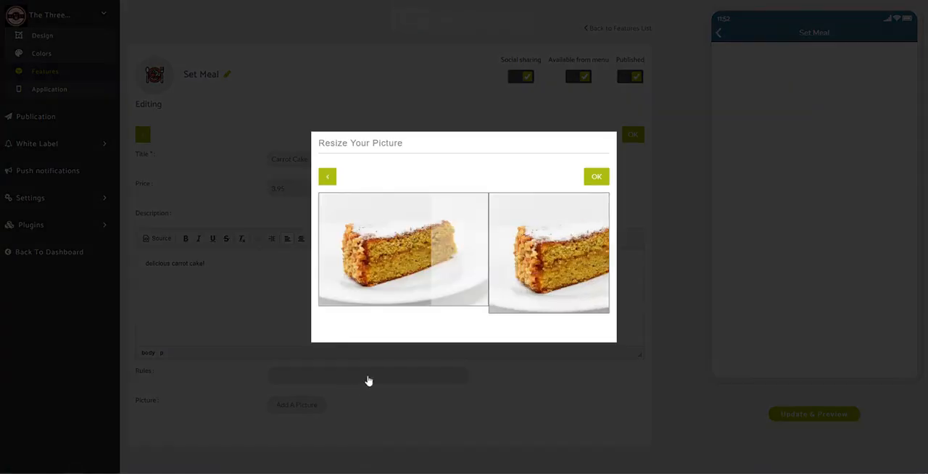
{"action": "left_click", "coordinate": [594, 177]}
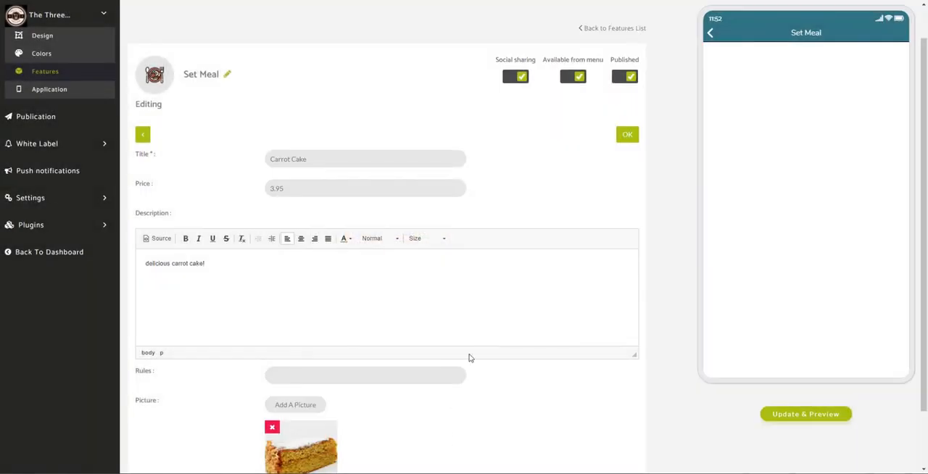
{"action": "left_click", "coordinate": [627, 137]}
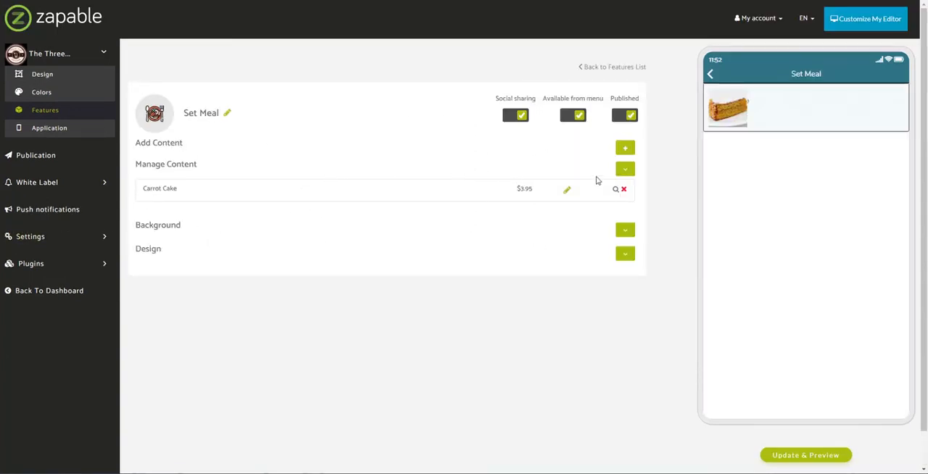
- Expand the Set Meal's Background and Design sections and apply Layout 2
{"action": "left_click", "coordinate": [624, 230]}
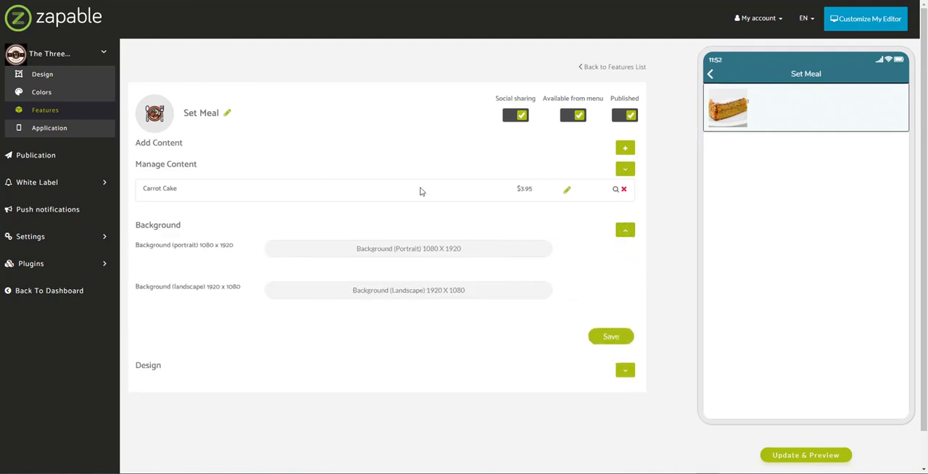
{"action": "left_click", "coordinate": [625, 369]}
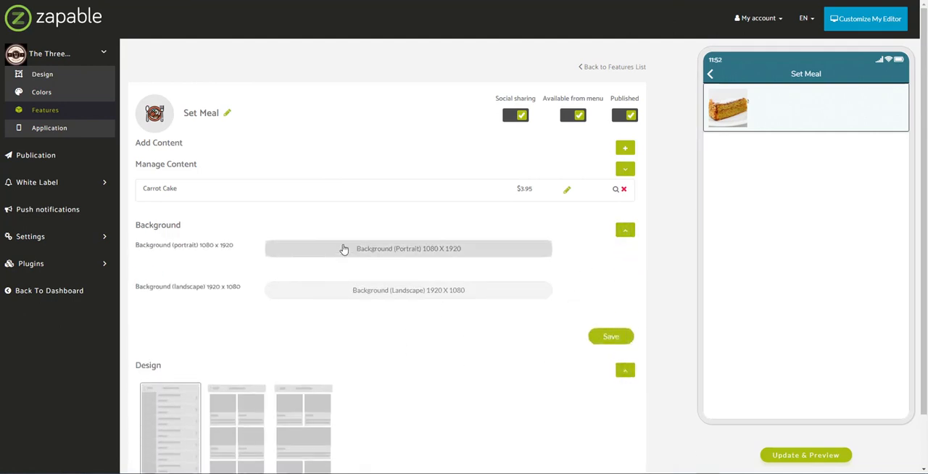
{"action": "scroll", "coordinate": [268, 341], "scroll_direction": "down", "scroll_amount": 2}
{"action": "left_click", "coordinate": [228, 370]}
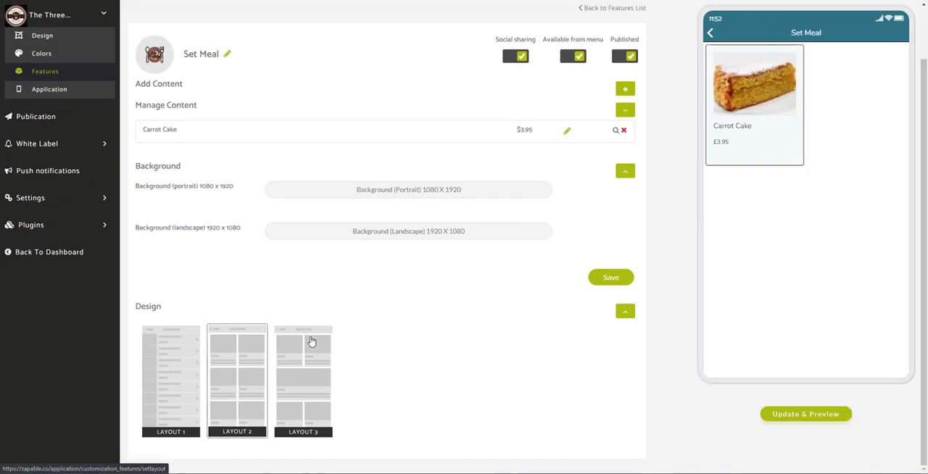
- View the Carrot Cake item's page in the app preview and go back to the home screen
{"action": "left_click", "coordinate": [733, 124]}
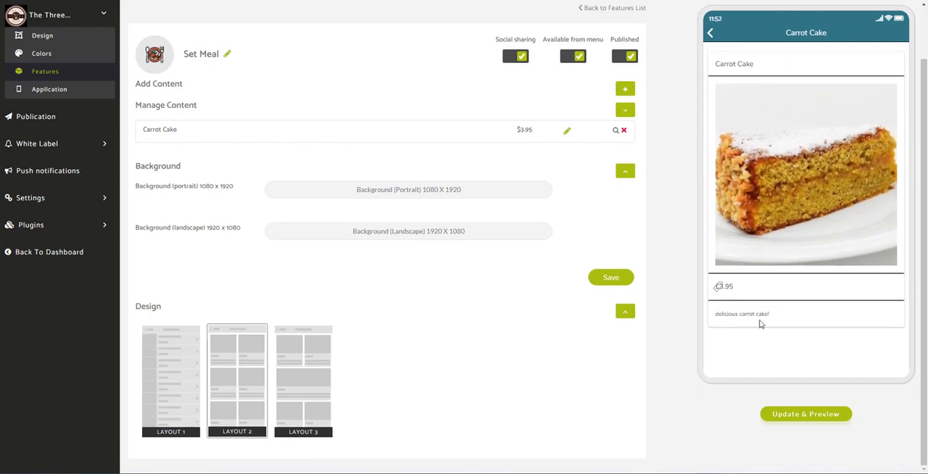
{"action": "left_click", "coordinate": [713, 33]}
{"action": "left_click", "coordinate": [711, 33]}
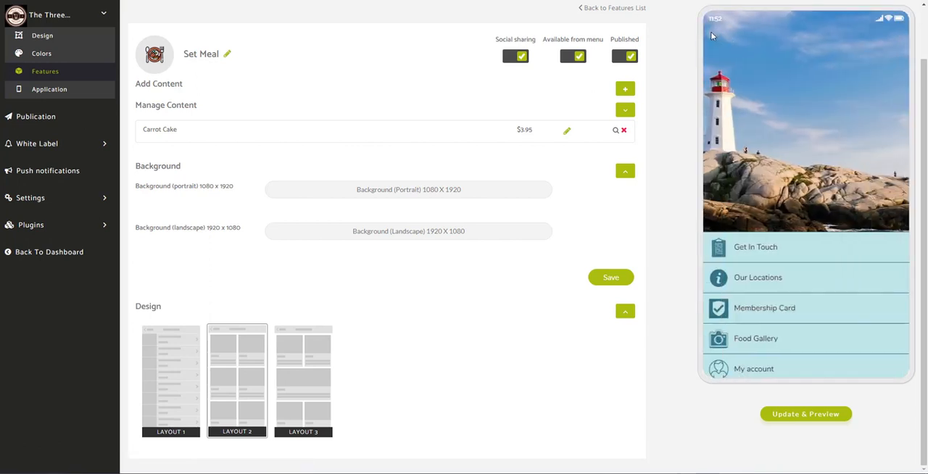
- Open the Food Gallery in the app preview, view its first photo full screen and close it
{"action": "left_click", "coordinate": [757, 341]}
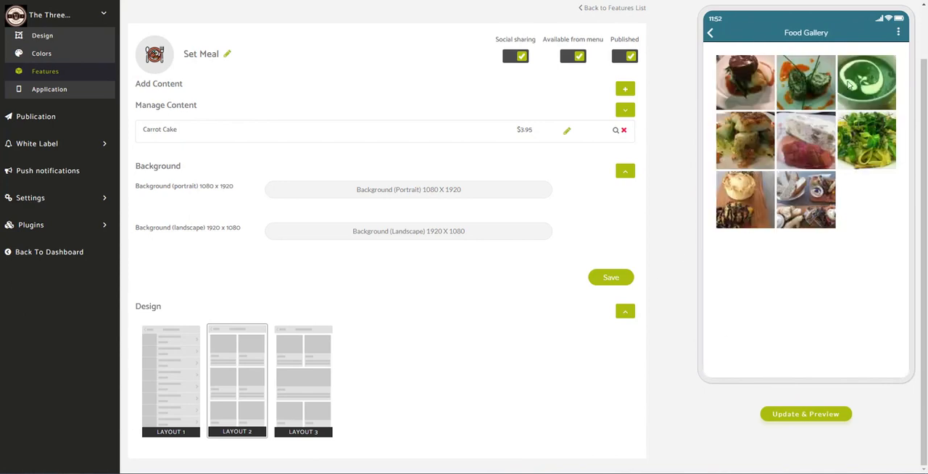
{"action": "left_click", "coordinate": [751, 93]}
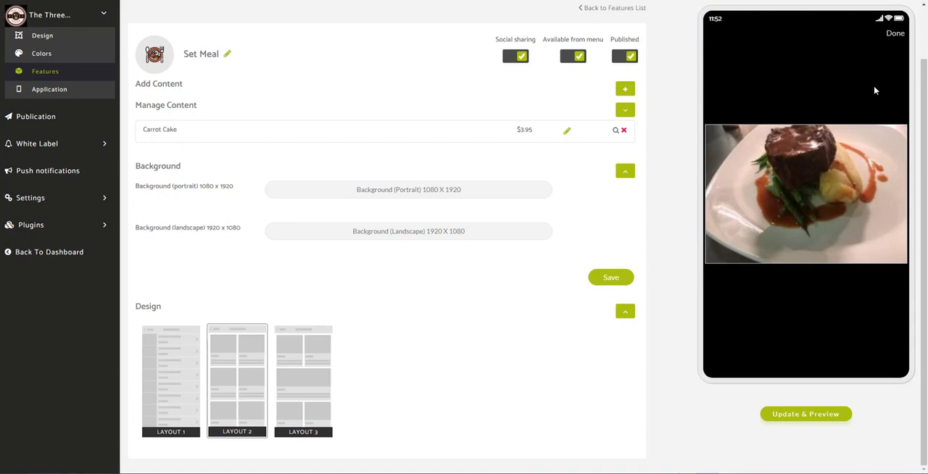
{"action": "left_click", "coordinate": [896, 34]}
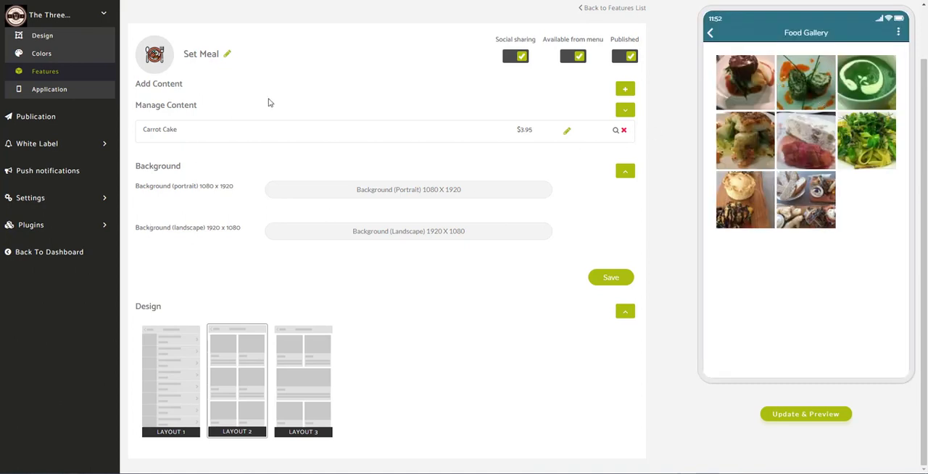
- Return to the features list and delete the Set Meal feature from the app
{"action": "left_click", "coordinate": [64, 74]}
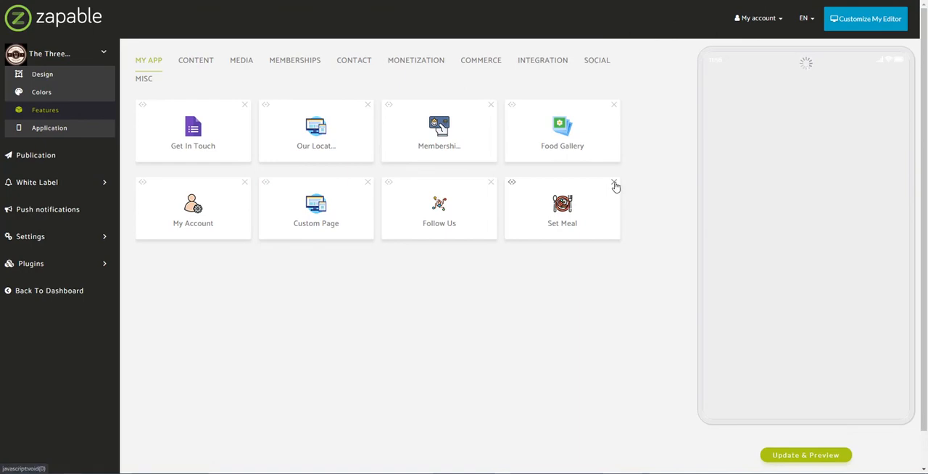
{"action": "left_click", "coordinate": [613, 182]}
{"action": "left_click", "coordinate": [511, 46]}
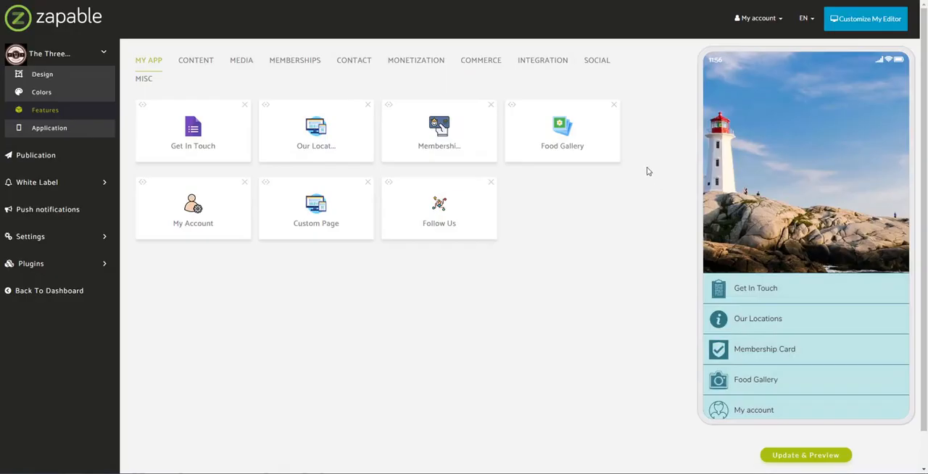
- Open the Food Gallery feature's settings and expand Manage Content to inspect the existing gallery
{"action": "left_click", "coordinate": [572, 133]}
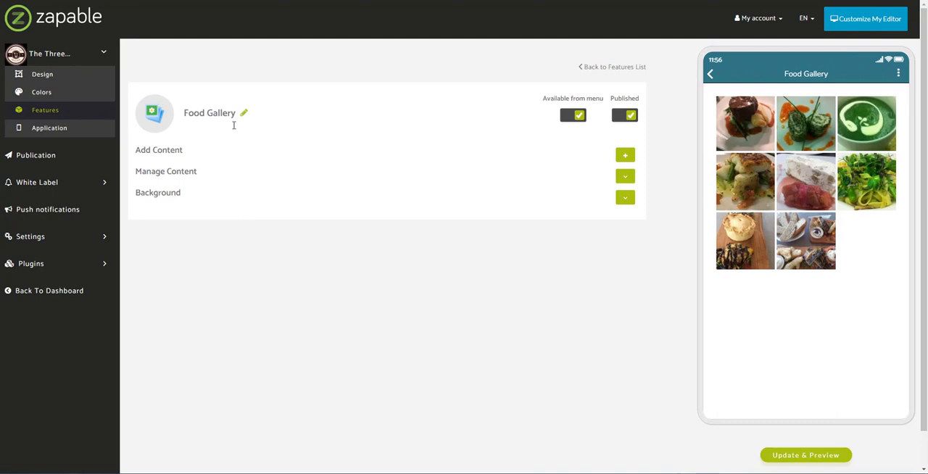
{"action": "left_click", "coordinate": [625, 179]}
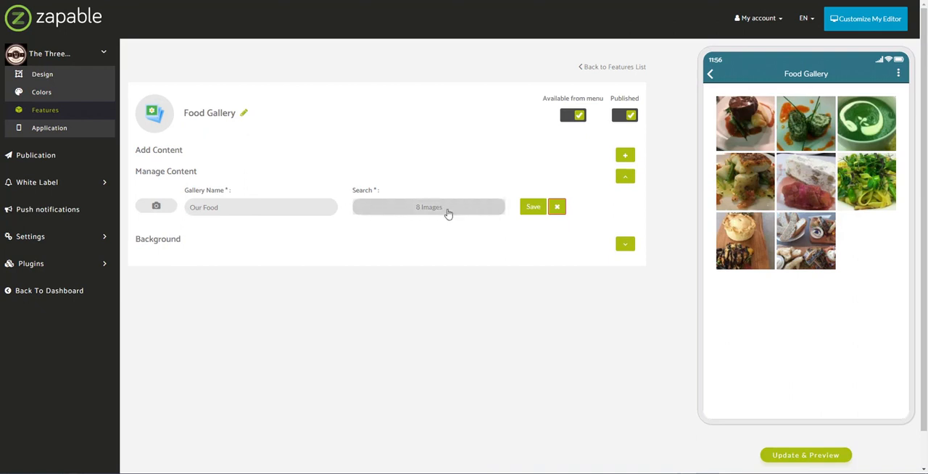
- Start adding a My Images gallery named "New Gallery" to the Food Gallery and open its picture upload area
{"action": "left_click", "coordinate": [626, 158]}
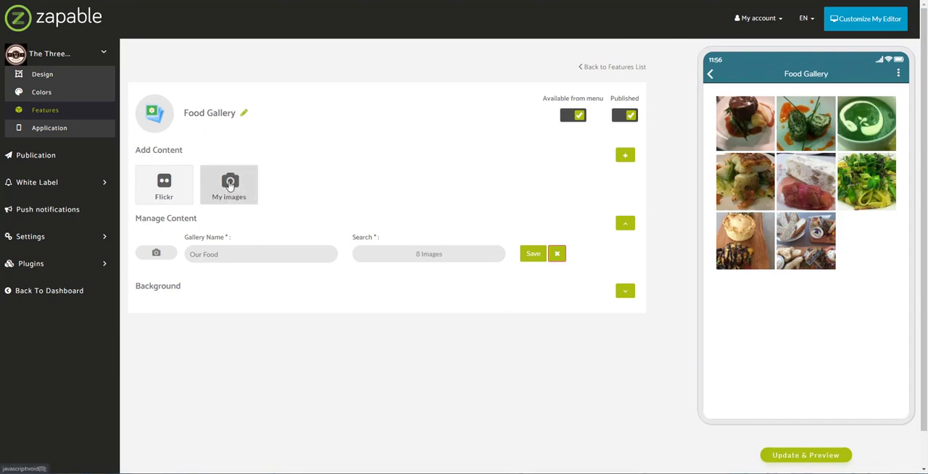
{"action": "left_click", "coordinate": [229, 187]}
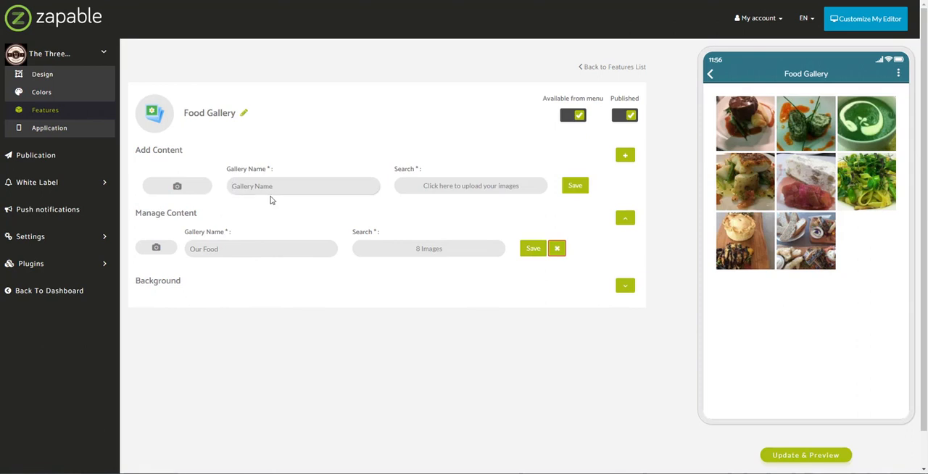
{"action": "type", "text": "New Gallery"}
{"action": "left_click", "coordinate": [466, 188]}
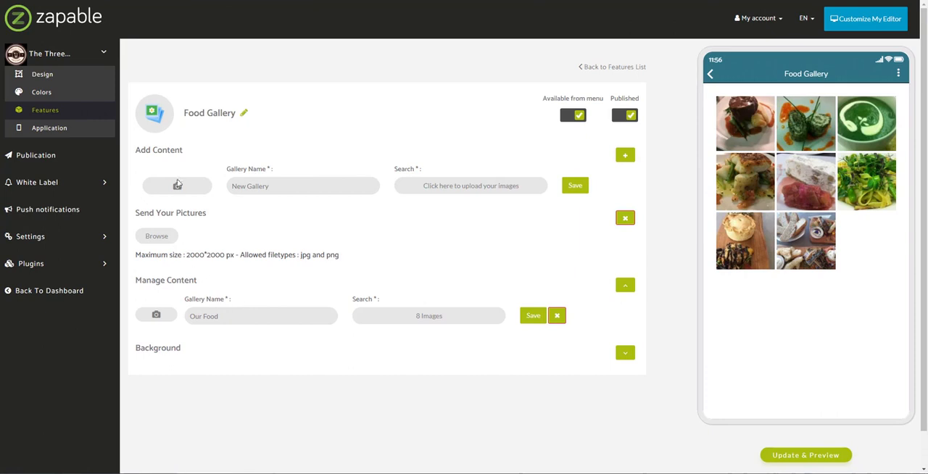
{"action": "left_click_drag", "start_coordinate": [136, 259], "coordinate": [350, 256]}
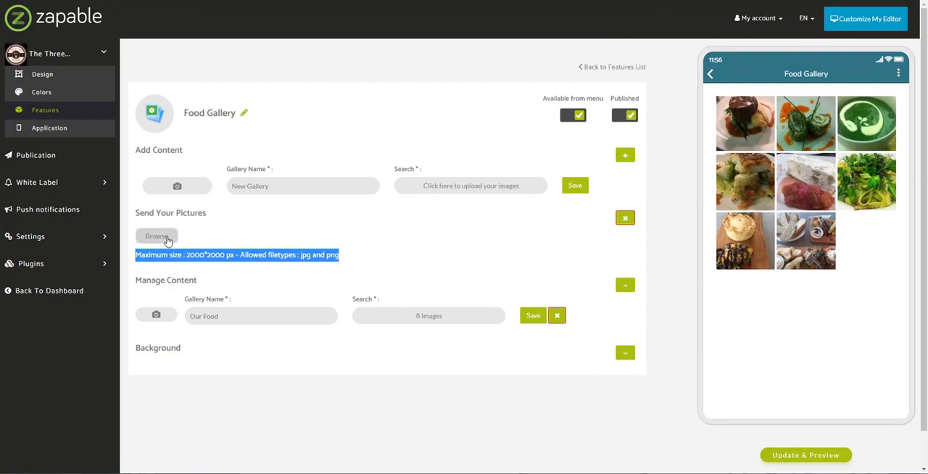
- Upload images 1 to 8 from the food folder to the new gallery
{"action": "left_click", "coordinate": [167, 241]}
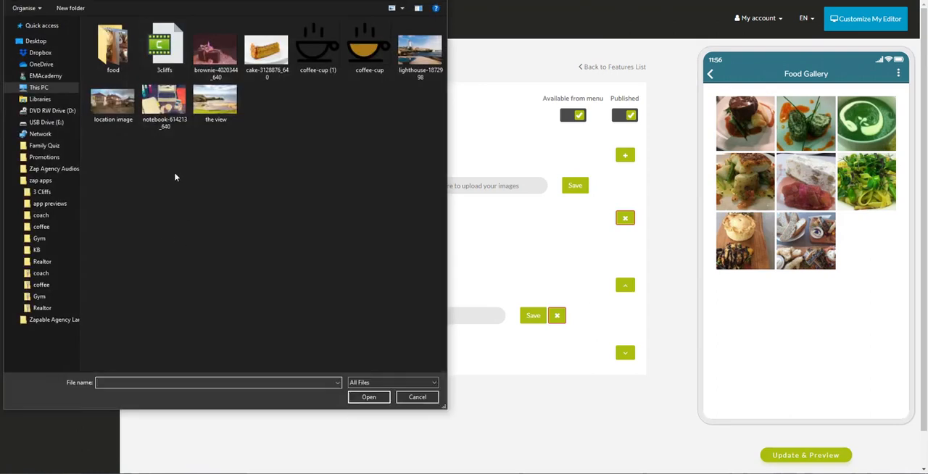
{"action": "double_click", "coordinate": [134, 69]}
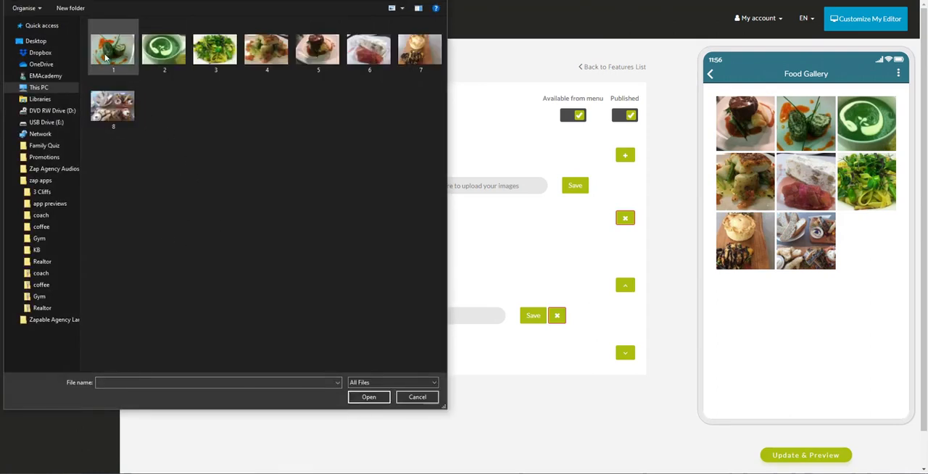
{"action": "left_click", "coordinate": [110, 51]}
{"action": "left_click", "coordinate": [131, 121], "text": "shift"}
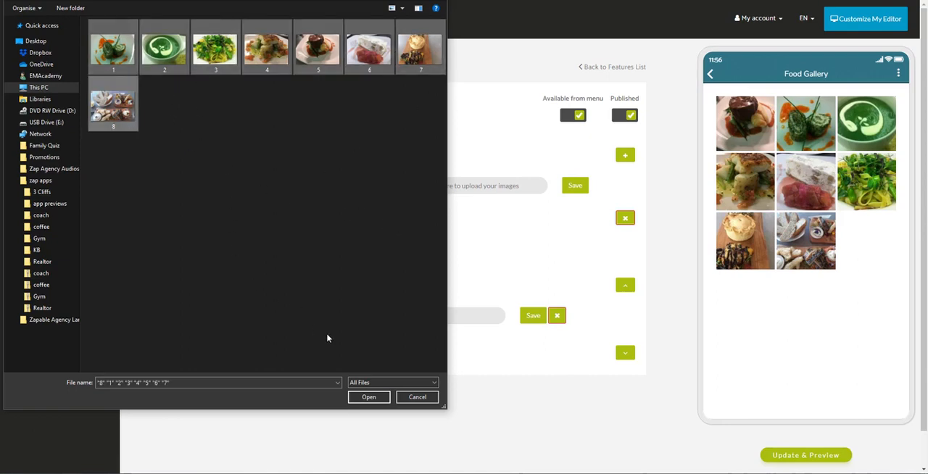
{"action": "left_click", "coordinate": [369, 397]}
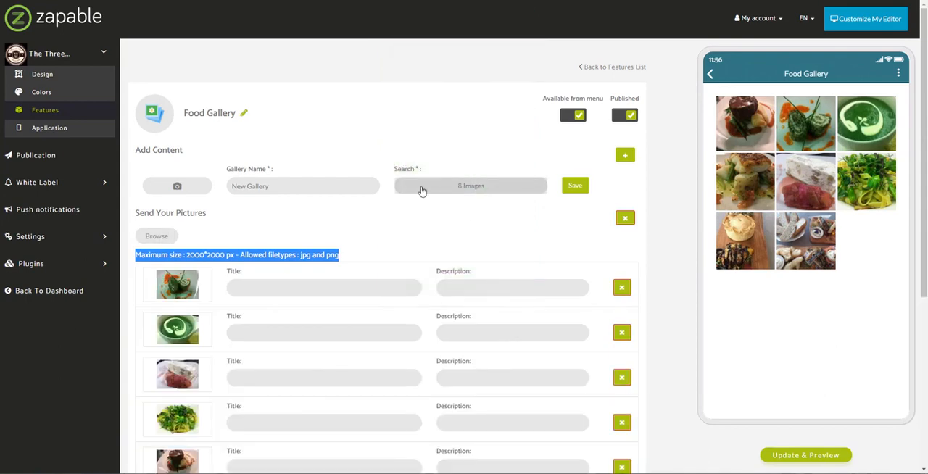
- Give the first uploaded picture the title "Image Title" and the description "Image Description"
{"action": "scroll", "coordinate": [422, 199], "scroll_direction": "down", "scroll_amount": 2}
{"action": "scroll", "coordinate": [290, 174], "scroll_direction": "down", "scroll_amount": 1}
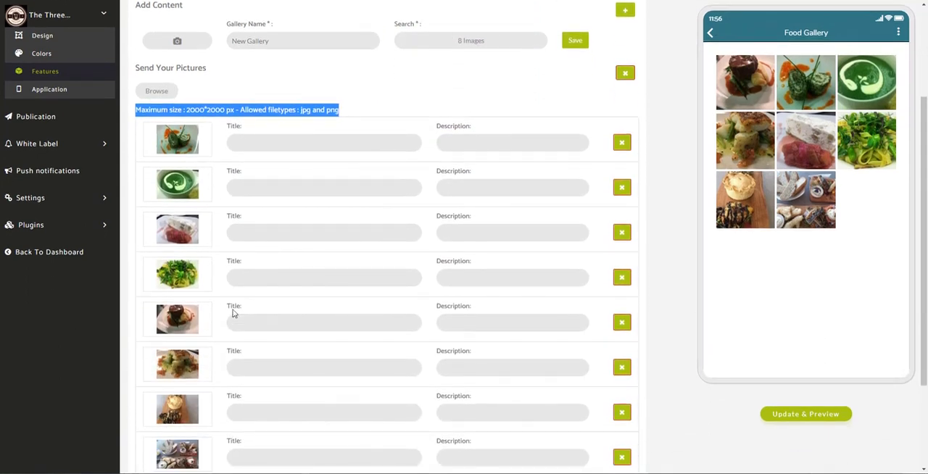
{"action": "left_click", "coordinate": [289, 143]}
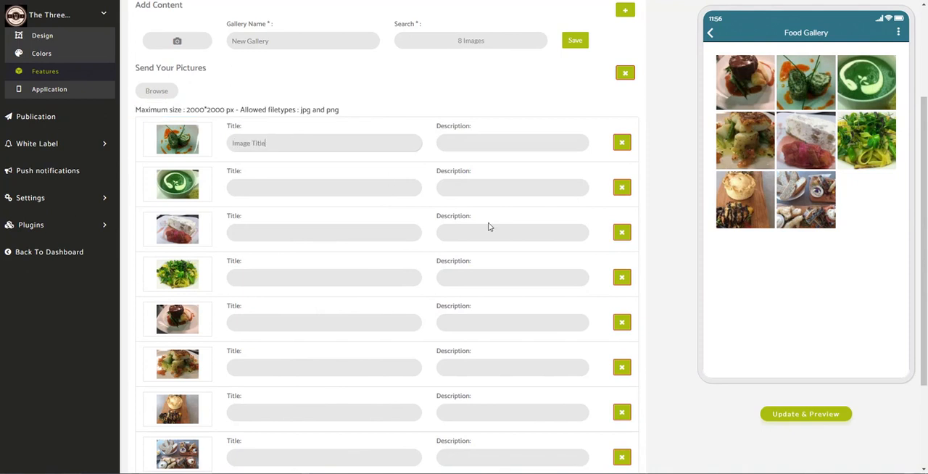
{"action": "key", "text": "Tab"}
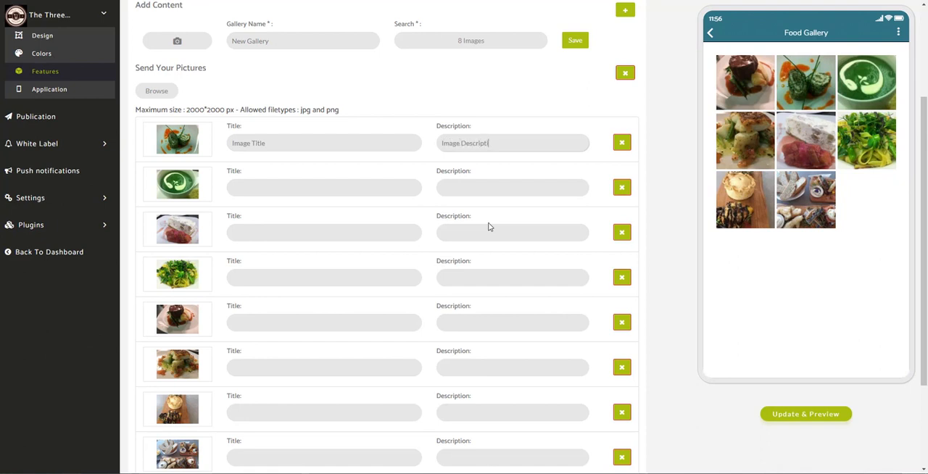
- Copy the first picture's description, "Image Description", to the other seven uploaded pictures
{"action": "key", "text": "ctrl+a"}
{"action": "key", "text": "ctrl+c"}
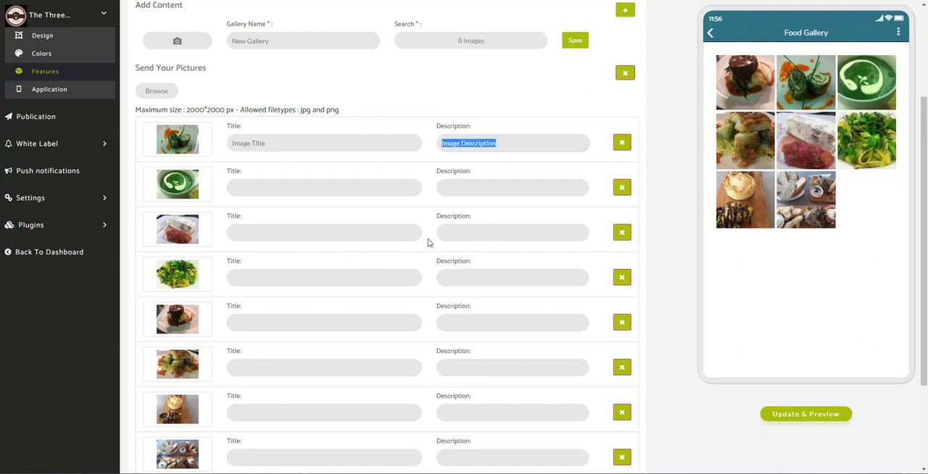
{"action": "left_click", "coordinate": [492, 191]}
{"action": "key", "text": "ctrl+v"}
{"action": "left_click", "coordinate": [484, 235]}
{"action": "key", "text": "ctrl+v"}
{"action": "left_click", "coordinate": [479, 279]}
{"action": "key", "text": "ctrl+v"}
{"action": "left_click", "coordinate": [478, 324]}
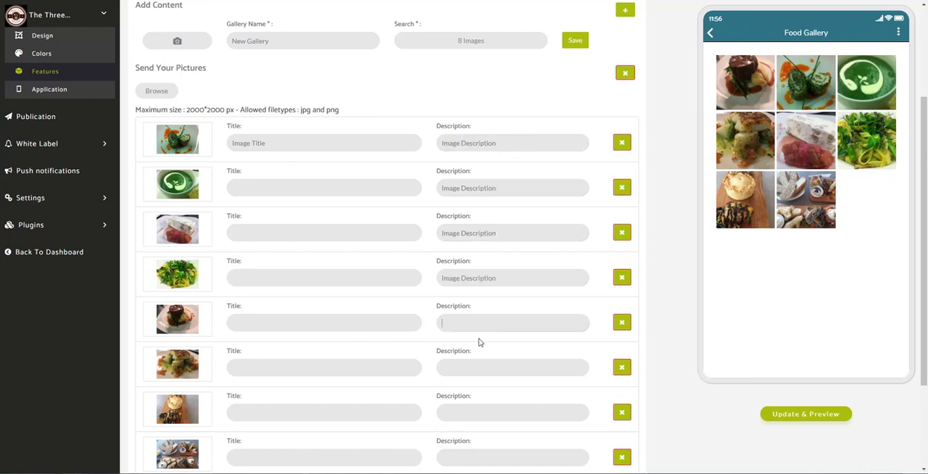
{"action": "key", "text": "ctrl+v"}
{"action": "left_click", "coordinate": [478, 369]}
{"action": "key", "text": "ctrl+v"}
{"action": "left_click", "coordinate": [479, 413]}
{"action": "left_click", "coordinate": [488, 457]}
{"action": "key", "text": "ctrl+v"}
{"action": "scroll", "coordinate": [459, 420], "scroll_direction": "down", "scroll_amount": 3}
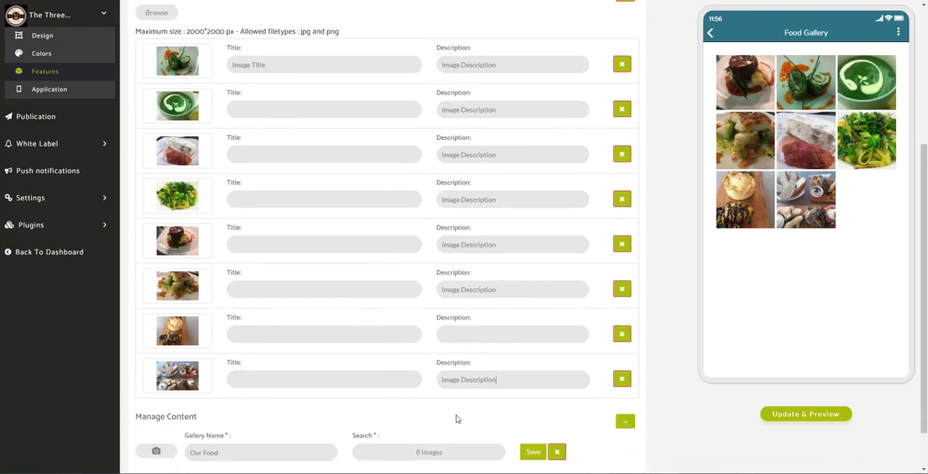
{"action": "left_click", "coordinate": [486, 281]}
{"action": "key", "text": "ctrl+v"}
- Copy the first picture's title, "Image Title", to the other seven uploaded pictures
{"action": "scroll", "coordinate": [295, 341], "scroll_direction": "up", "scroll_amount": 5}
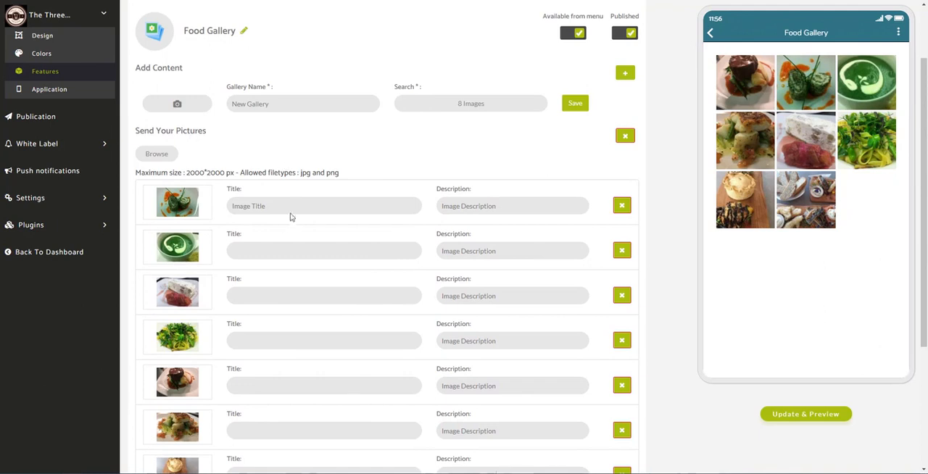
{"action": "left_click_drag", "start_coordinate": [292, 214], "coordinate": [212, 219]}
{"action": "left_click", "coordinate": [313, 252]}
{"action": "key", "text": "ctrl+v"}
{"action": "left_click", "coordinate": [310, 296]}
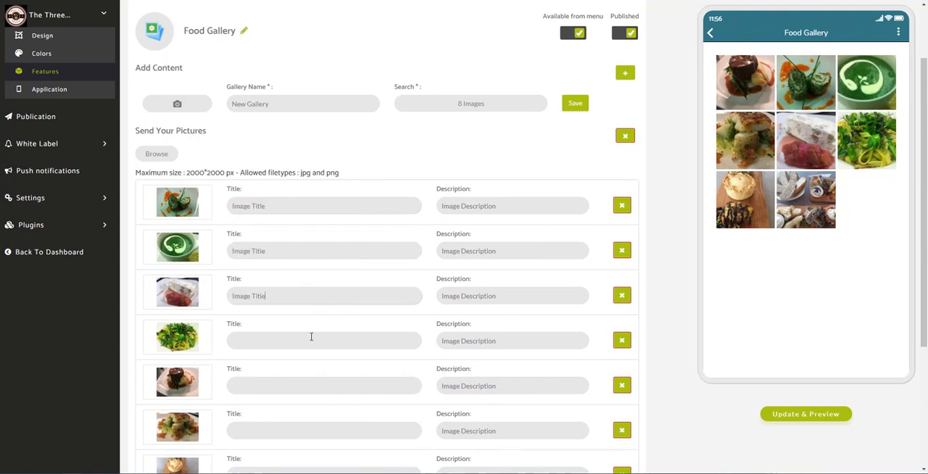
{"action": "key", "text": "ctrl+v"}
{"action": "left_click", "coordinate": [311, 339]}
{"action": "key", "text": "ctrl+v"}
{"action": "left_click", "coordinate": [321, 386]}
{"action": "key", "text": "ctrl+v"}
{"action": "key", "text": "ctrl+v"}
{"action": "scroll", "coordinate": [319, 417], "scroll_direction": "down", "scroll_amount": 3}
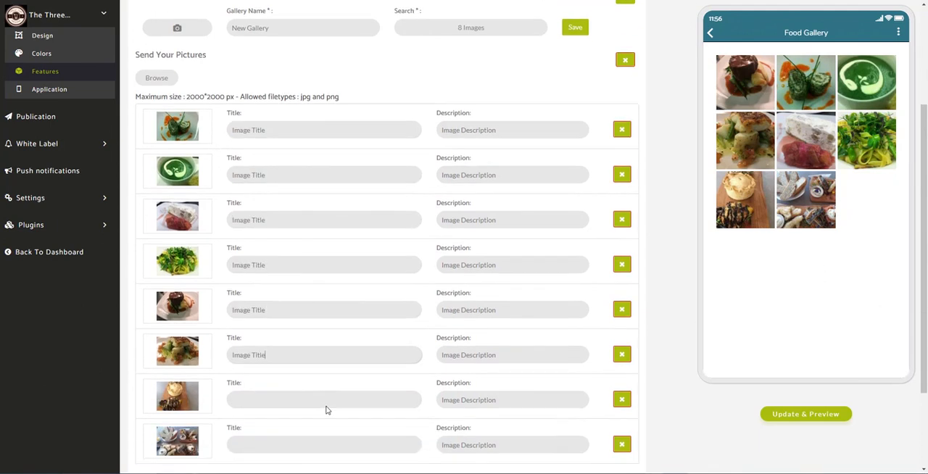
{"action": "left_click", "coordinate": [319, 385]}
{"action": "key", "text": "ctrl+v"}
{"action": "left_click", "coordinate": [322, 423]}
{"action": "key", "text": "ctrl+v"}
- Save the new gallery and expand Manage Content to check the gallery list
{"action": "scroll", "coordinate": [418, 371], "scroll_direction": "down", "scroll_amount": 3}
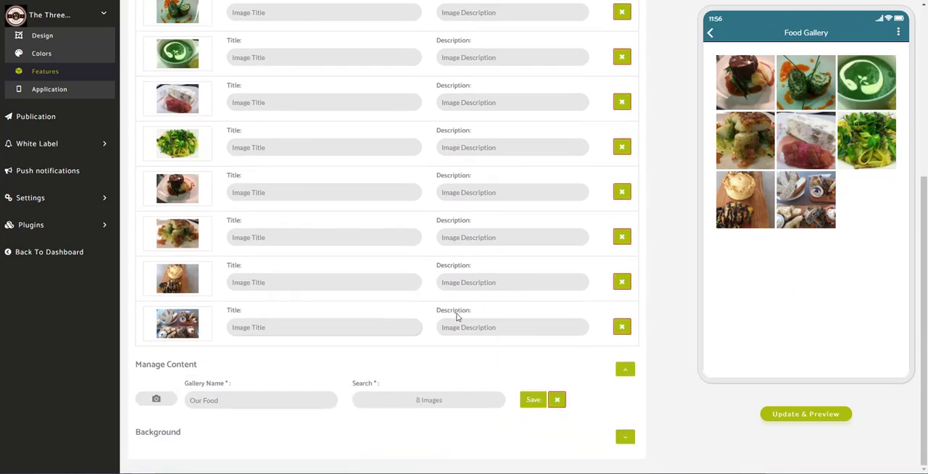
{"action": "scroll", "coordinate": [456, 317], "scroll_direction": "up", "scroll_amount": 6}
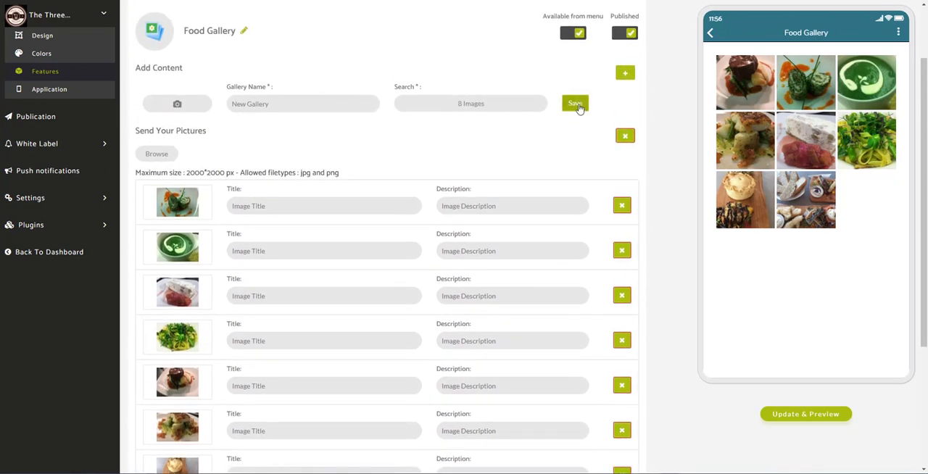
{"action": "left_click", "coordinate": [577, 105]}
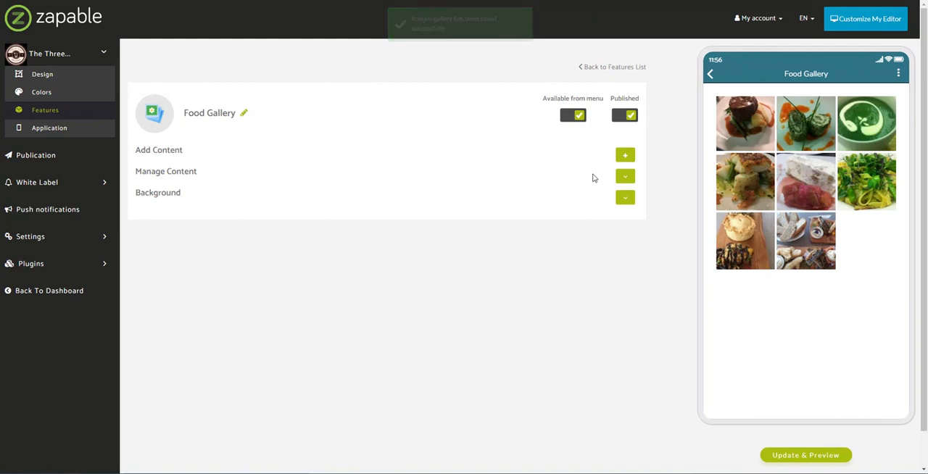
{"action": "left_click", "coordinate": [625, 176]}
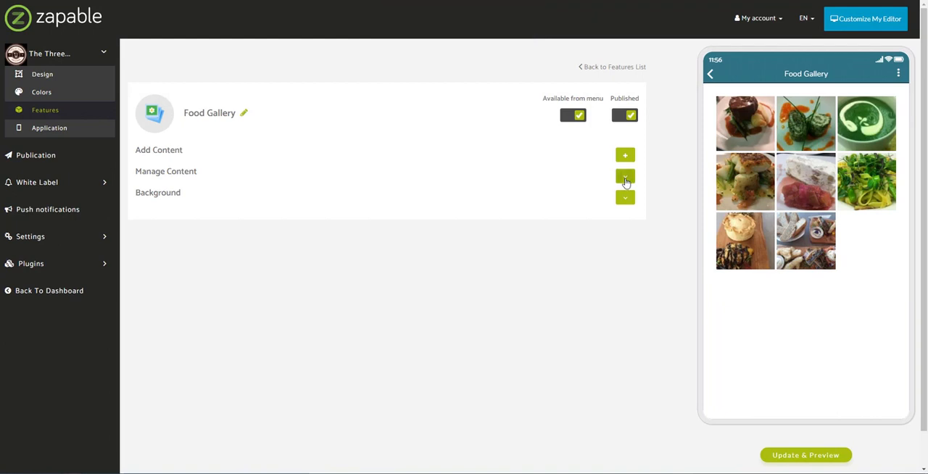
- Reopen the Food Gallery in the app preview, show its gallery list, view the first photo full screen and return to the home screen
{"action": "left_click", "coordinate": [713, 75]}
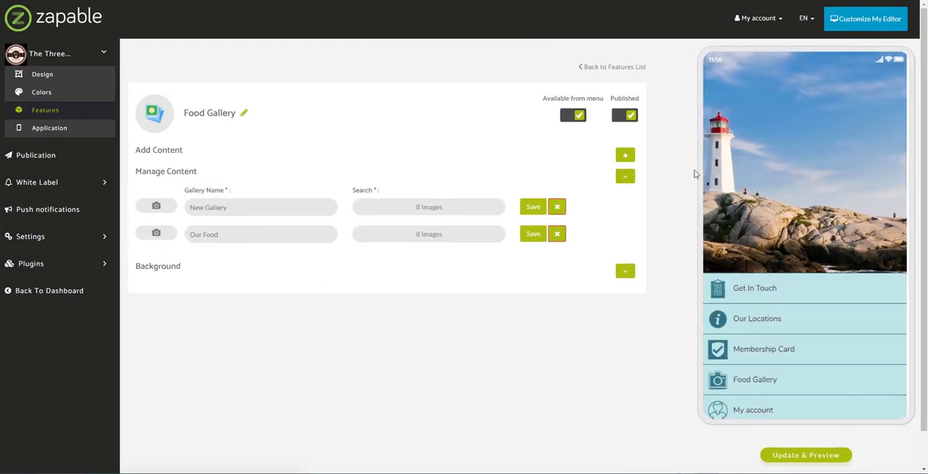
{"action": "left_click", "coordinate": [760, 387]}
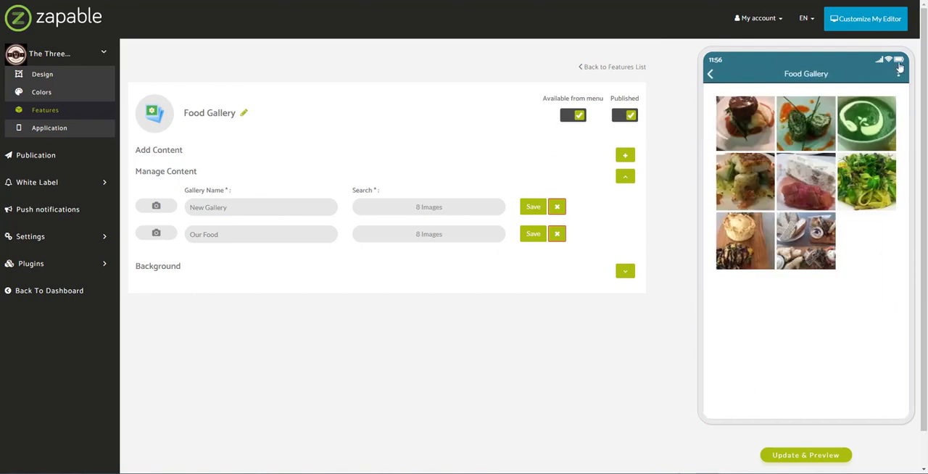
{"action": "left_click", "coordinate": [899, 76]}
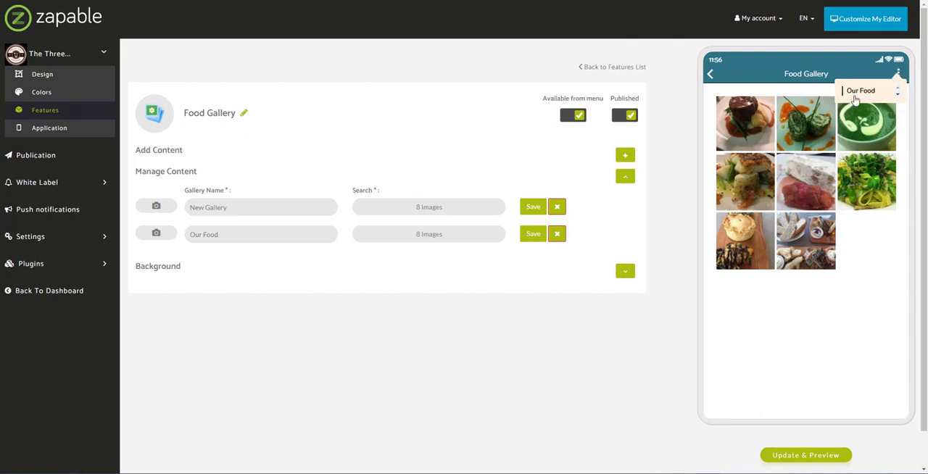
{"action": "left_click", "coordinate": [751, 124]}
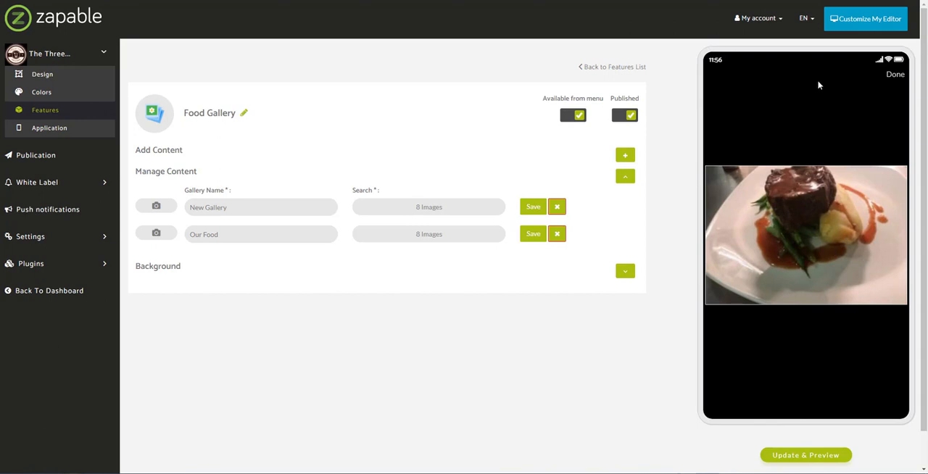
{"action": "left_click", "coordinate": [894, 76]}
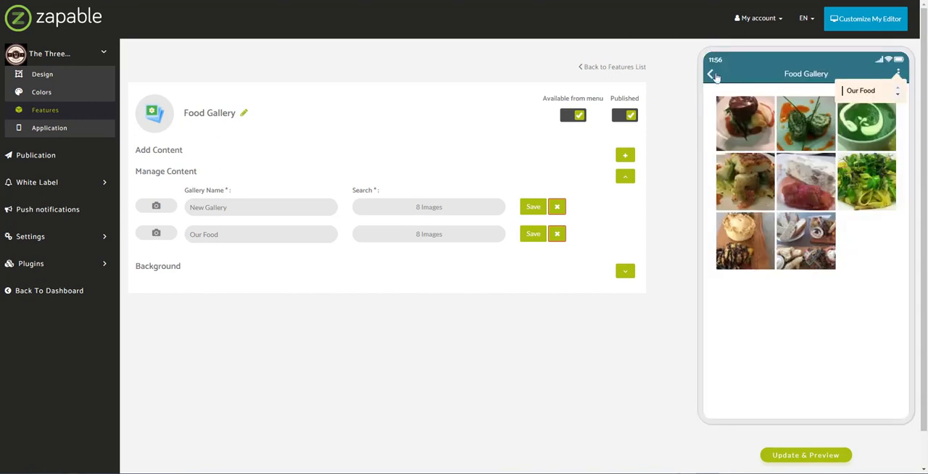
{"action": "left_click", "coordinate": [712, 75]}
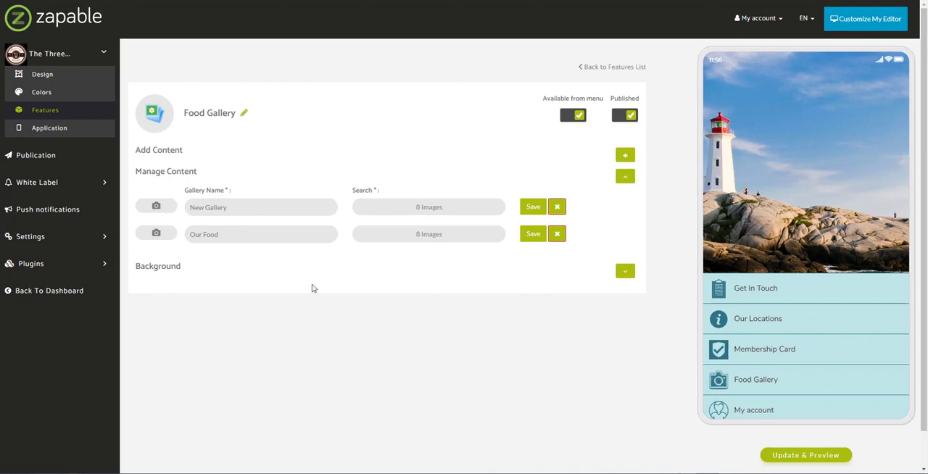
{"action": "scroll", "coordinate": [797, 387], "scroll_direction": "down", "scroll_amount": 4}
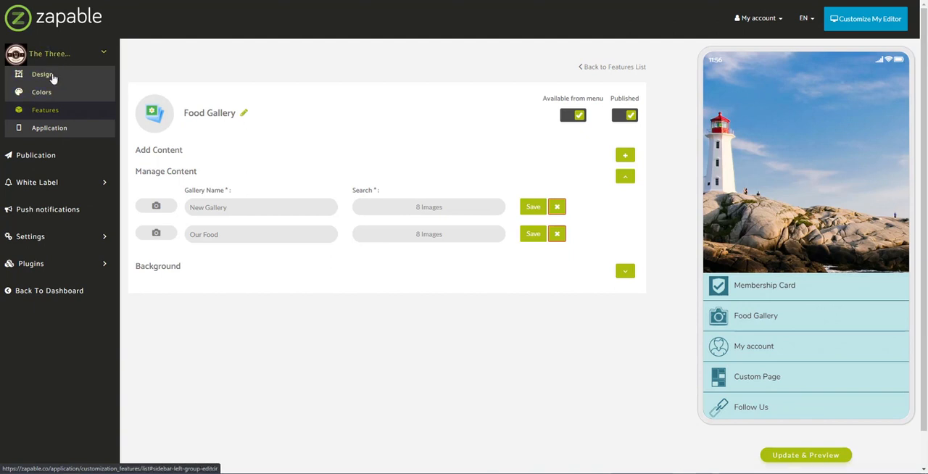
- Return to the features list and open the My Account feature's settings to review its login and registration options
{"action": "left_click", "coordinate": [37, 114]}
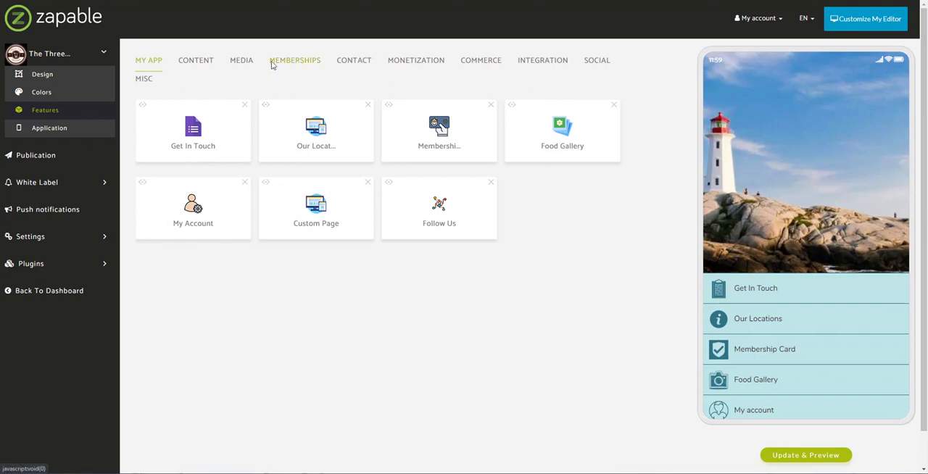
{"action": "left_click", "coordinate": [193, 210]}
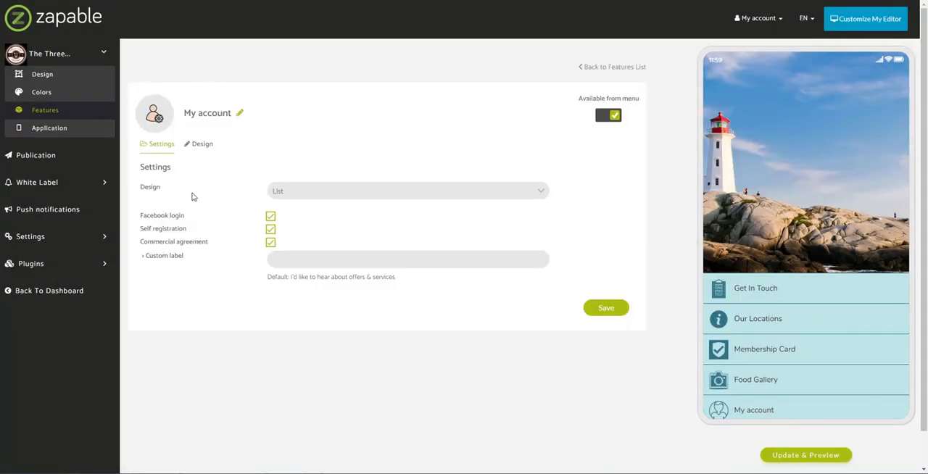
{"action": "left_click_drag", "start_coordinate": [141, 256], "coordinate": [215, 232]}
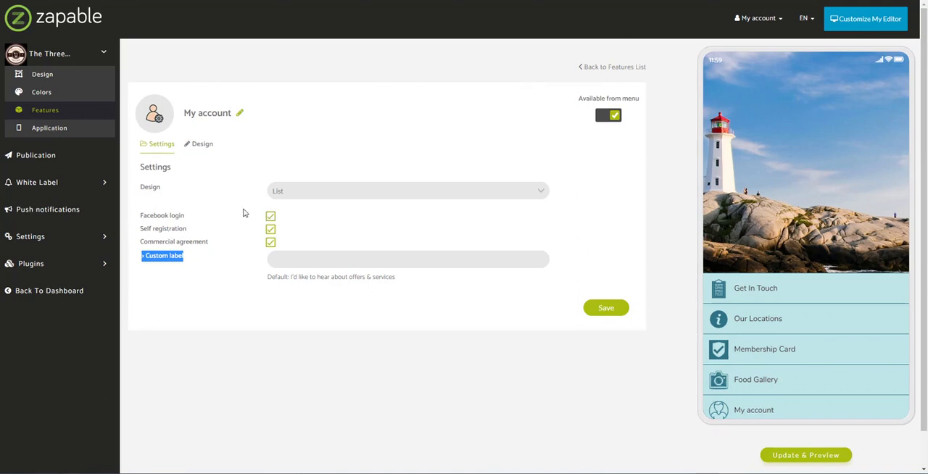
{"action": "left_click", "coordinate": [286, 216]}
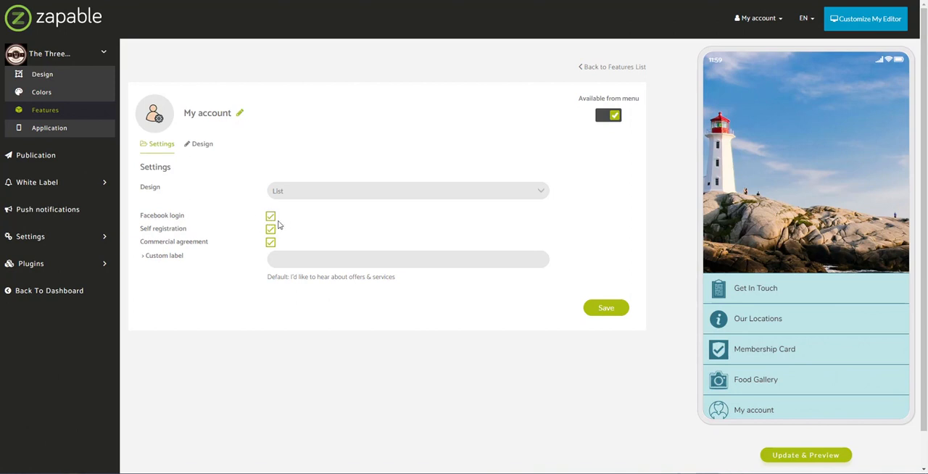
- Inspect the layout choices for the My Account feature's Design setting and close them without changing it
{"action": "left_click", "coordinate": [312, 191]}
{"action": "left_click", "coordinate": [319, 197]}
{"action": "left_click", "coordinate": [324, 195]}
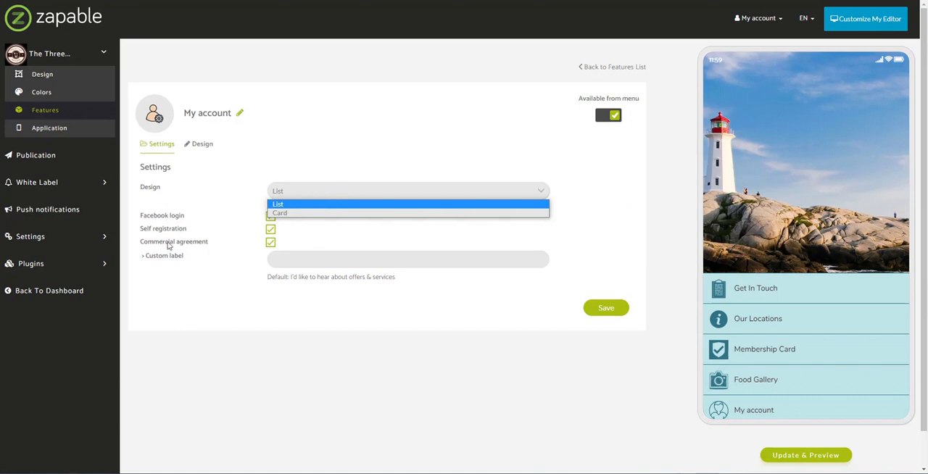
{"action": "left_click", "coordinate": [256, 283]}
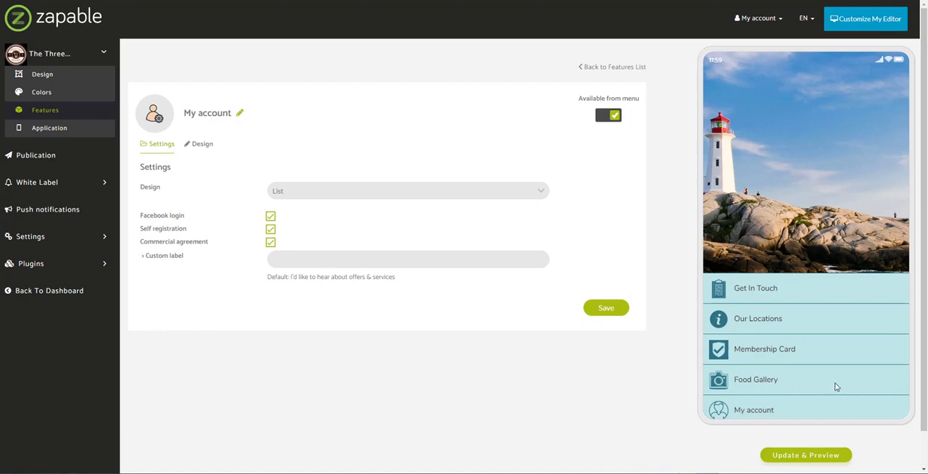
- Open the My account page in the app preview to view its sign-in form
{"action": "scroll", "coordinate": [770, 393], "scroll_direction": "down", "scroll_amount": 2}
{"action": "left_click", "coordinate": [759, 365]}
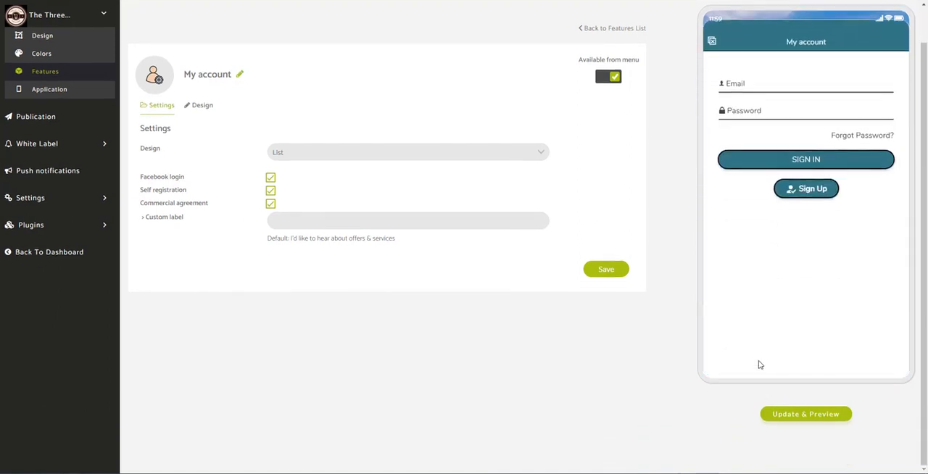
- Open the sign-up form from the My account page in the app preview and examine its registration fields
{"action": "scroll", "coordinate": [302, 379], "scroll_direction": "up", "scroll_amount": 2}
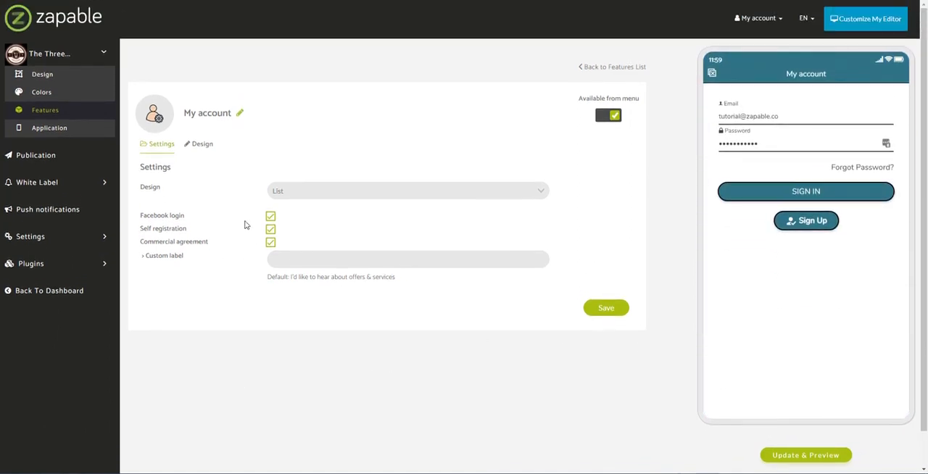
{"action": "left_click", "coordinate": [821, 221]}
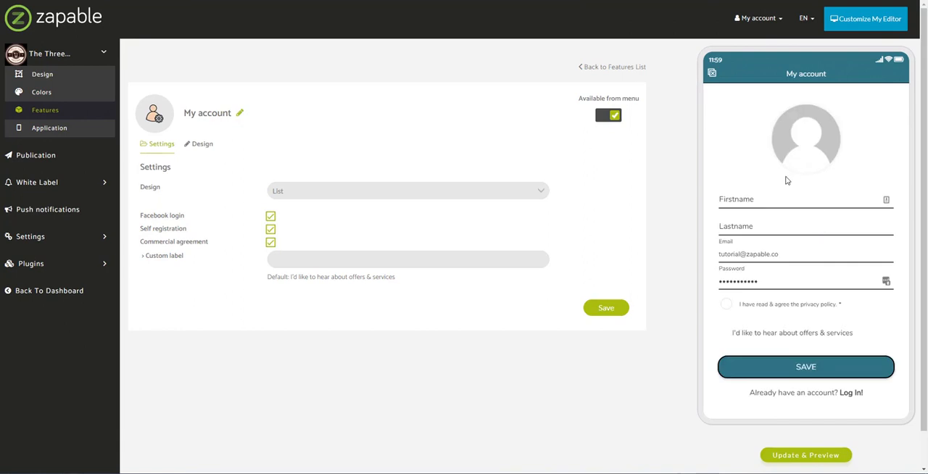
{"action": "scroll", "coordinate": [786, 180], "scroll_direction": "down", "scroll_amount": 2}
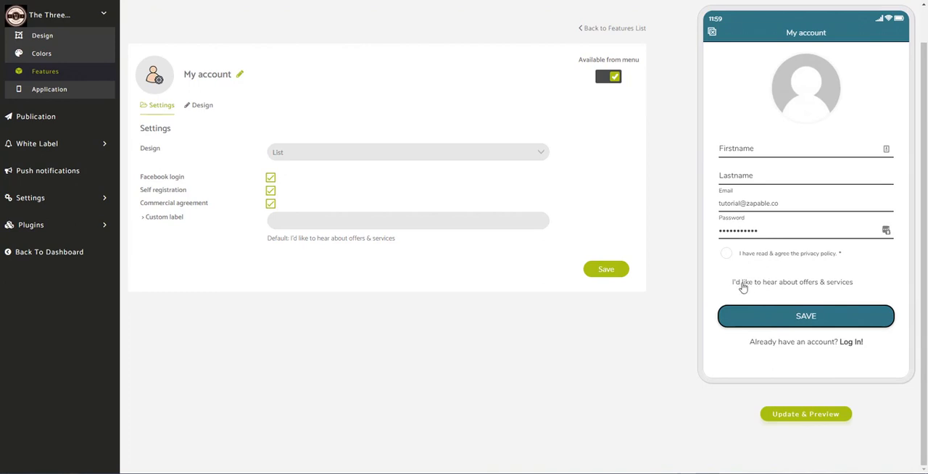
- Set the commercial agreement's custom label to "Would you like to join our newsletter?", save the settings and refresh the preview
{"action": "left_click", "coordinate": [382, 223]}
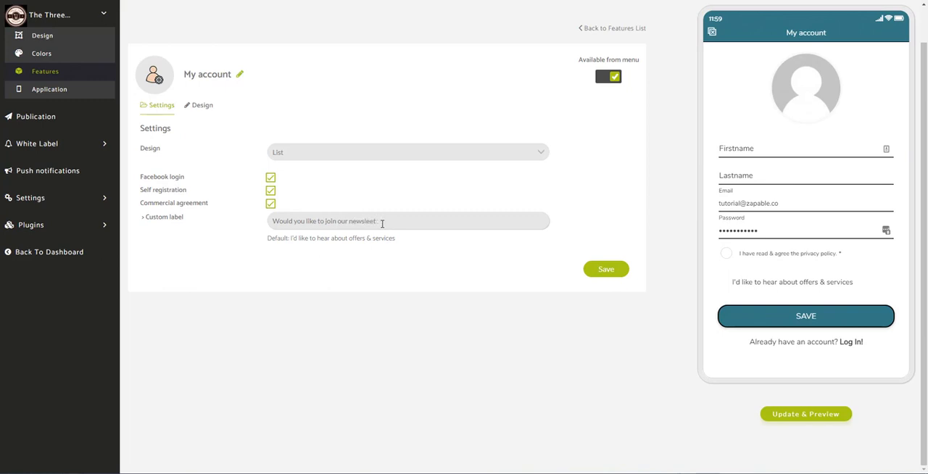
{"action": "left_click", "coordinate": [621, 271]}
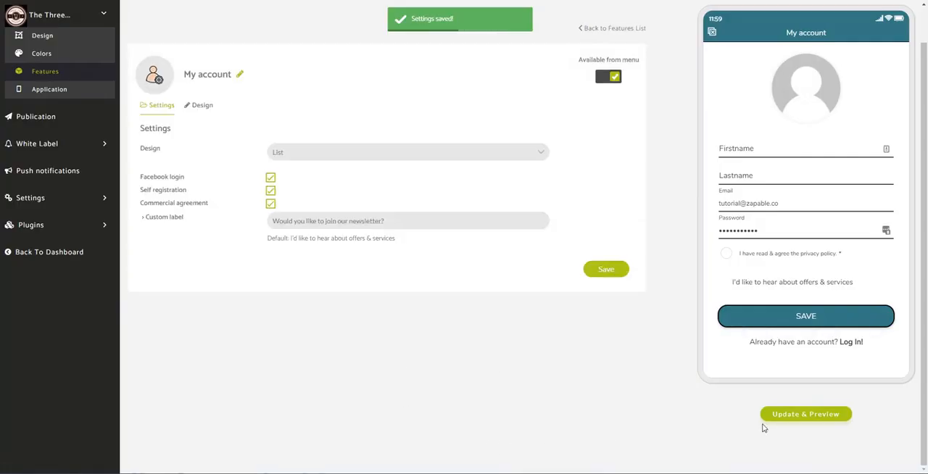
{"action": "left_click", "coordinate": [786, 413]}
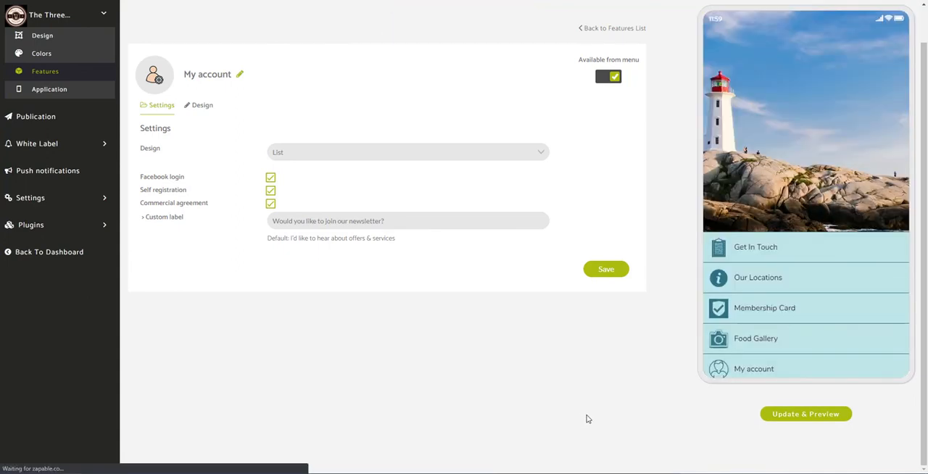
- Open the My account sign-up form in the refreshed preview to check the newsletter wording beside its opt-in
{"action": "left_click", "coordinate": [744, 371]}
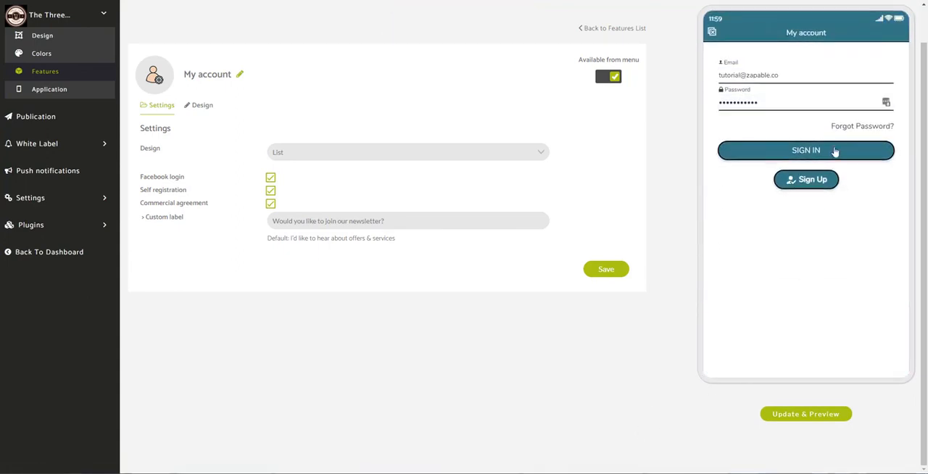
{"action": "left_click", "coordinate": [820, 183]}
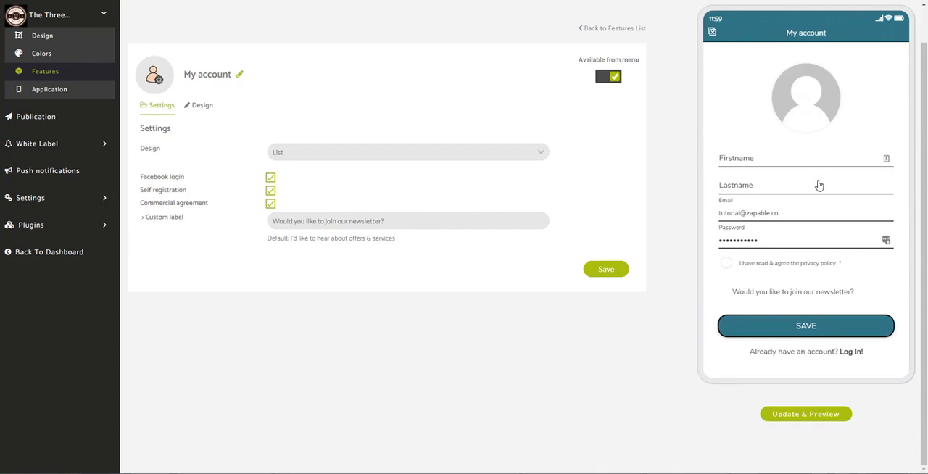
{"action": "left_click", "coordinate": [721, 292]}
- Return to the features list and open Custom Page in the app preview to review its cake photos and list
{"action": "left_click", "coordinate": [63, 74]}
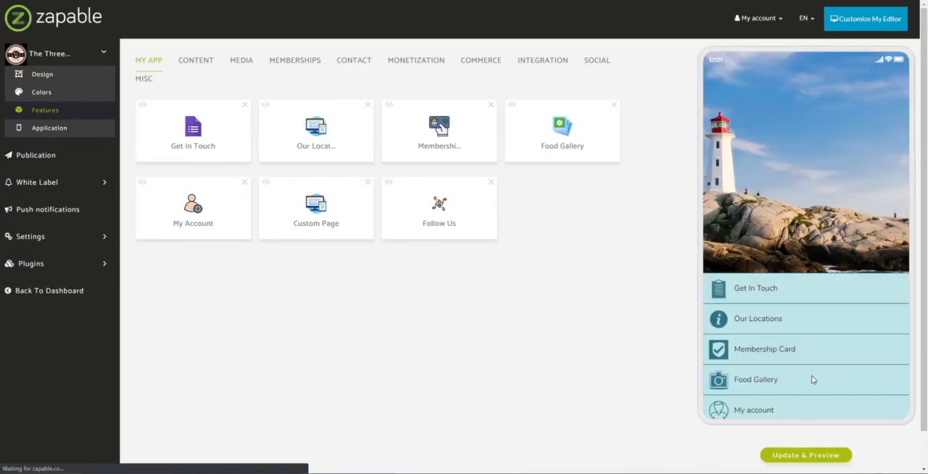
{"action": "scroll", "coordinate": [802, 387], "scroll_direction": "down", "scroll_amount": 2}
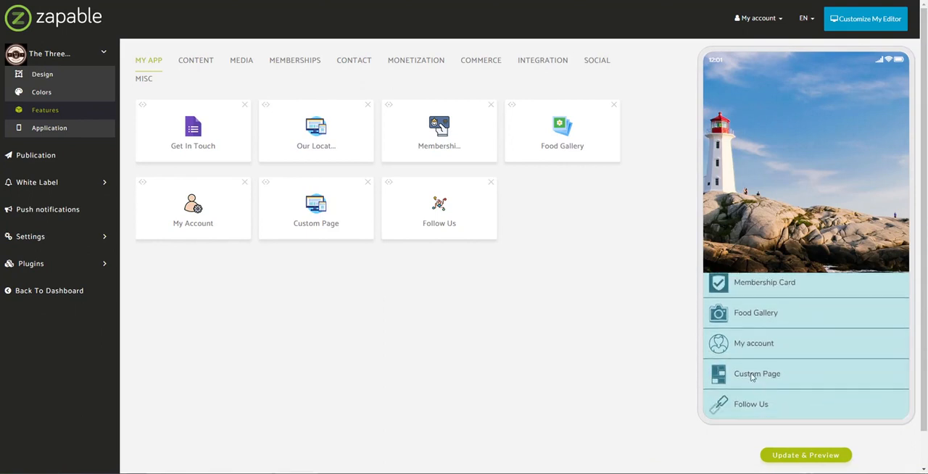
{"action": "left_click", "coordinate": [752, 377]}
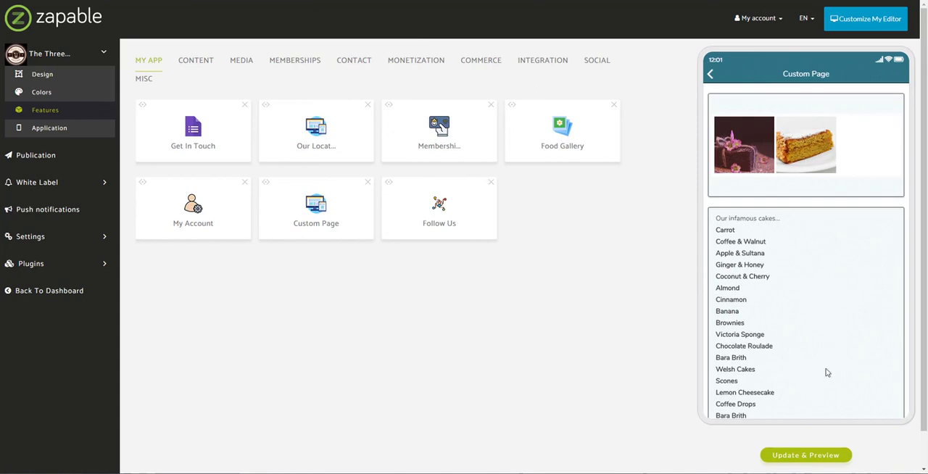
{"action": "scroll", "coordinate": [834, 384], "scroll_direction": "down", "scroll_amount": 3}
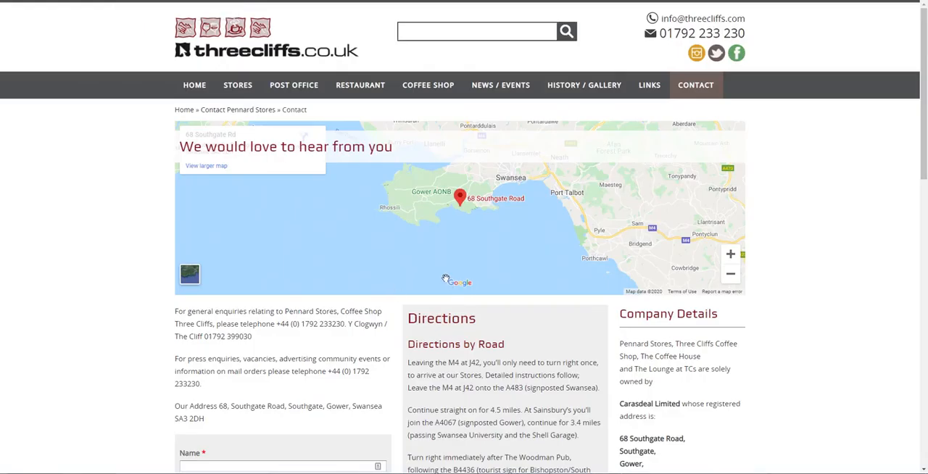
- Switch to the Three Cliffs website and read through the menu on its Coffee Shop page
{"action": "scroll", "coordinate": [446, 279], "scroll_direction": "down", "scroll_amount": 3}
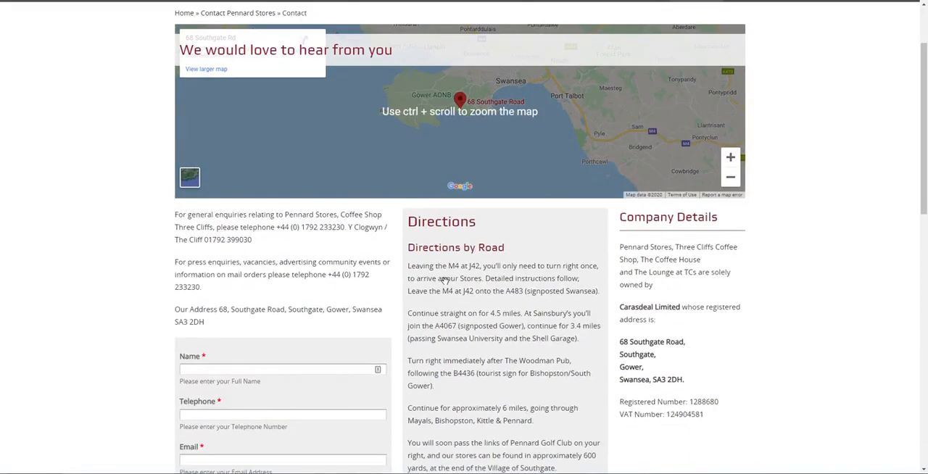
{"action": "scroll", "coordinate": [446, 279], "scroll_direction": "up", "scroll_amount": 3}
{"action": "left_click", "coordinate": [427, 85]}
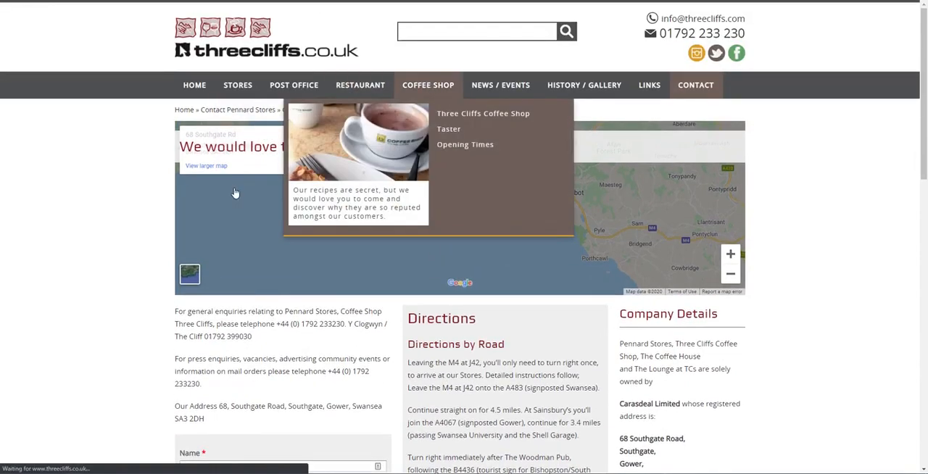
{"action": "scroll", "coordinate": [136, 245], "scroll_direction": "down", "scroll_amount": 5}
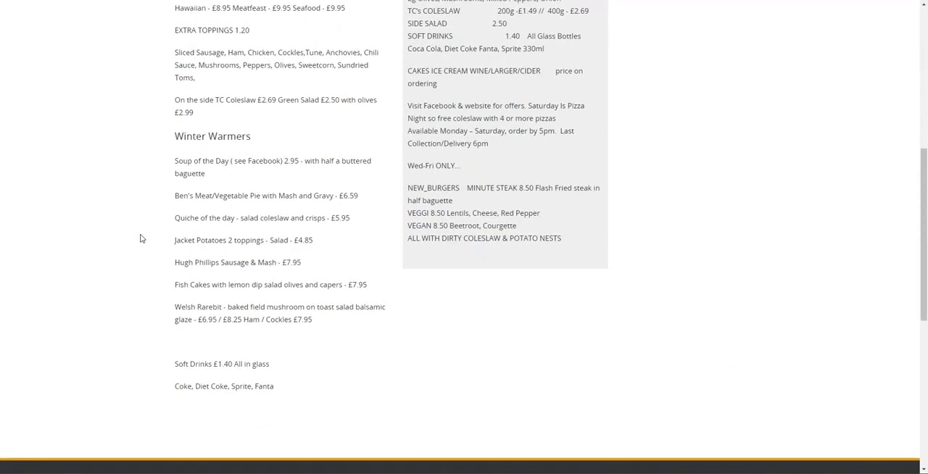
{"action": "scroll", "coordinate": [142, 239], "scroll_direction": "up", "scroll_amount": 2}
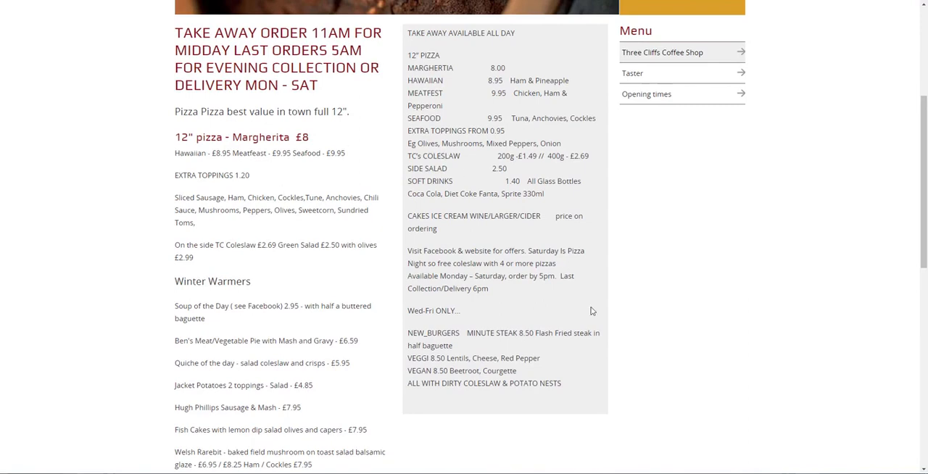
- Open the coffee shop's Taster page and copy its introduction from "Perfect for birthdays" to "Jacket Potatoes"
{"action": "left_click", "coordinate": [640, 81]}
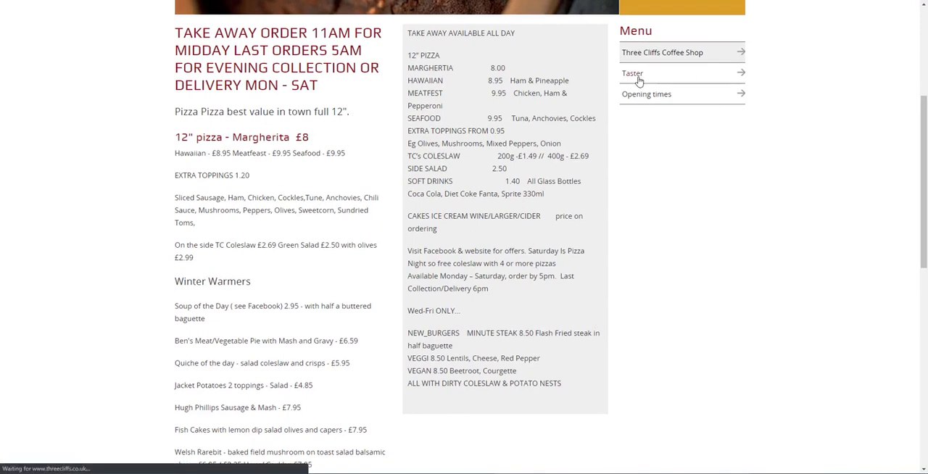
{"action": "scroll", "coordinate": [568, 324], "scroll_direction": "down", "scroll_amount": 1}
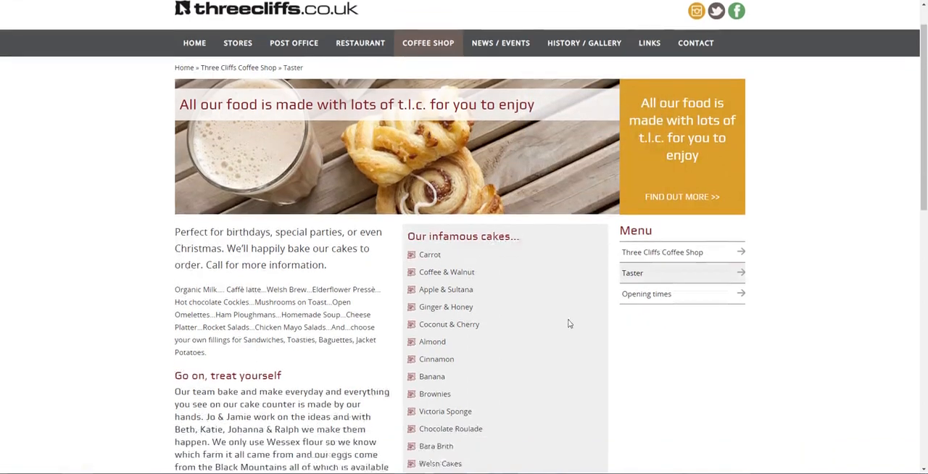
{"action": "scroll", "coordinate": [543, 370], "scroll_direction": "down", "scroll_amount": 3}
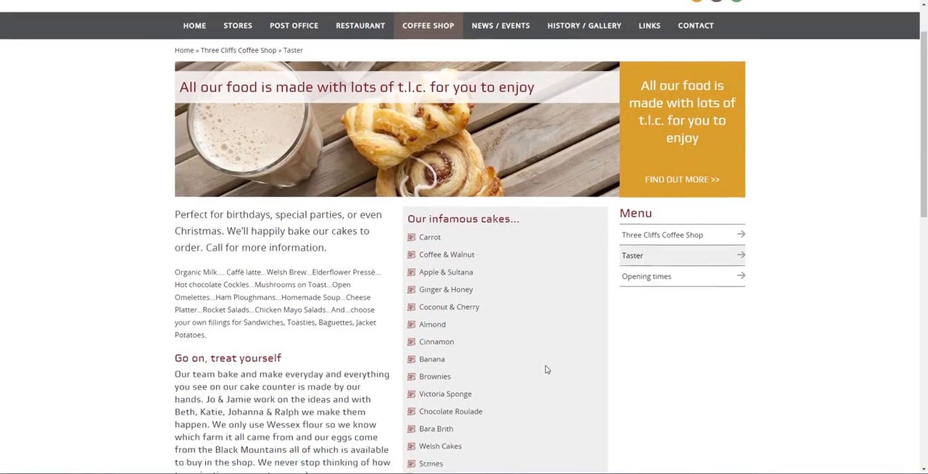
{"action": "scroll", "coordinate": [485, 188], "scroll_direction": "down", "scroll_amount": 1}
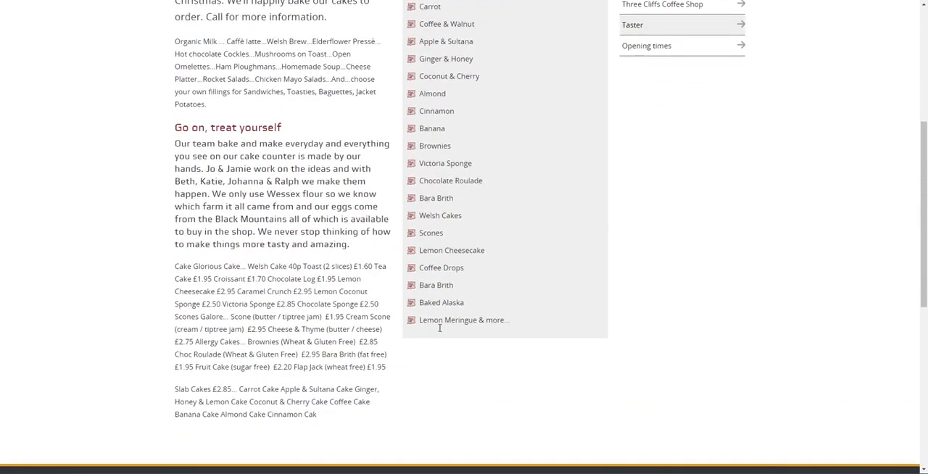
{"action": "scroll", "coordinate": [164, 104], "scroll_direction": "up", "scroll_amount": 1}
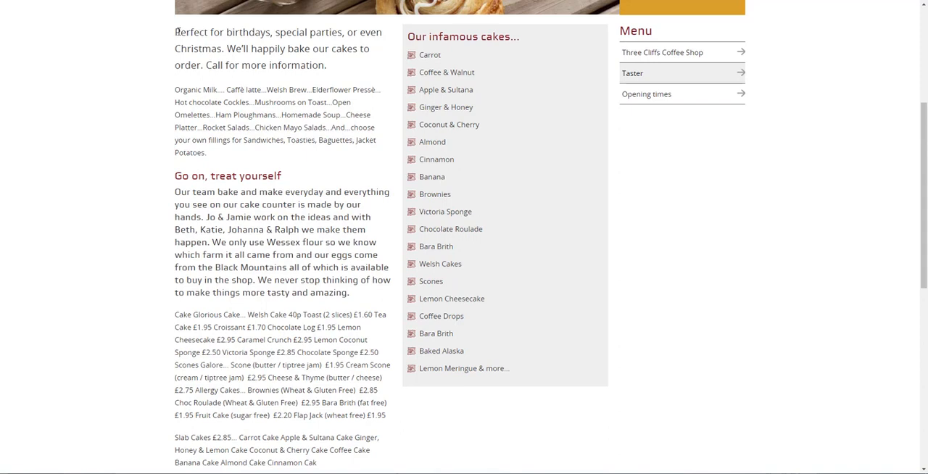
{"action": "left_click_drag", "start_coordinate": [175, 31], "coordinate": [227, 159]}
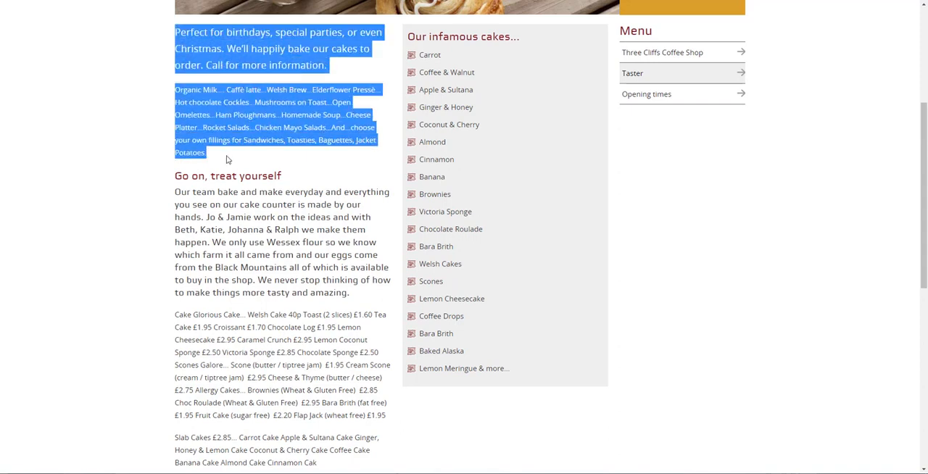
{"action": "right_click", "coordinate": [243, 110]}
{"action": "left_click", "coordinate": [270, 127]}
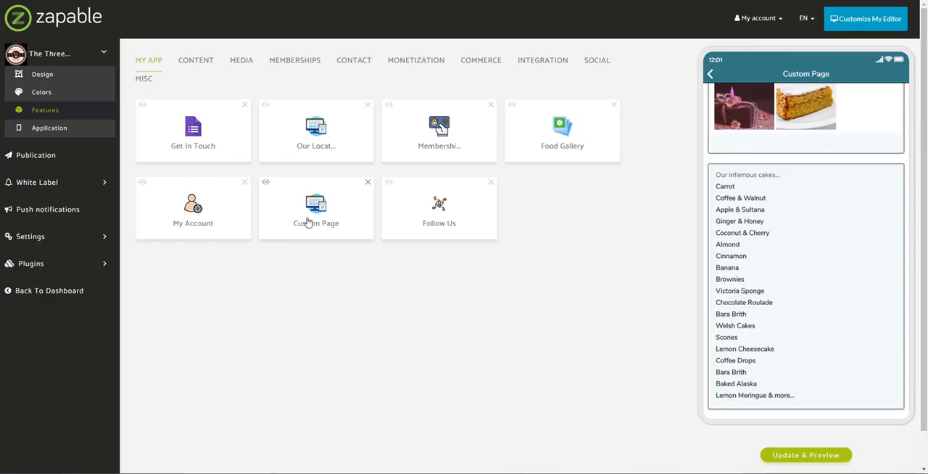
- Open the Custom Page feature in Zapable, rename it to "Our Delicious Cakes" and save it
{"action": "left_click", "coordinate": [308, 218]}
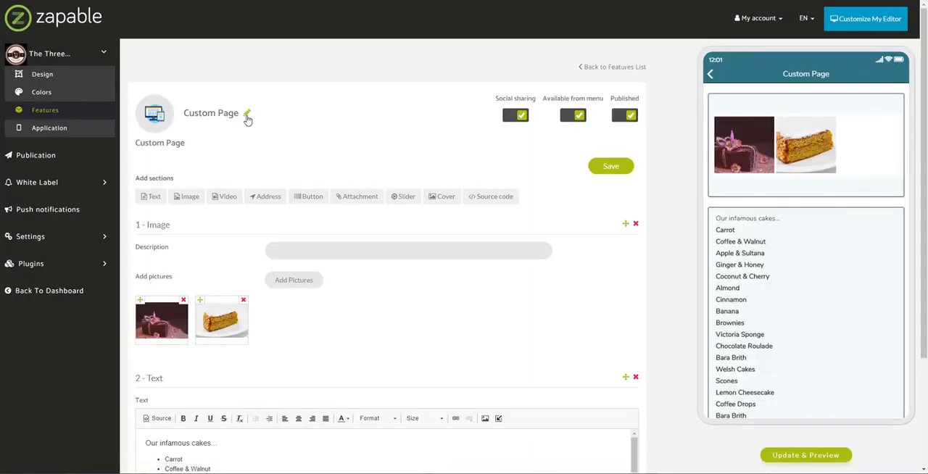
{"action": "left_click", "coordinate": [248, 118]}
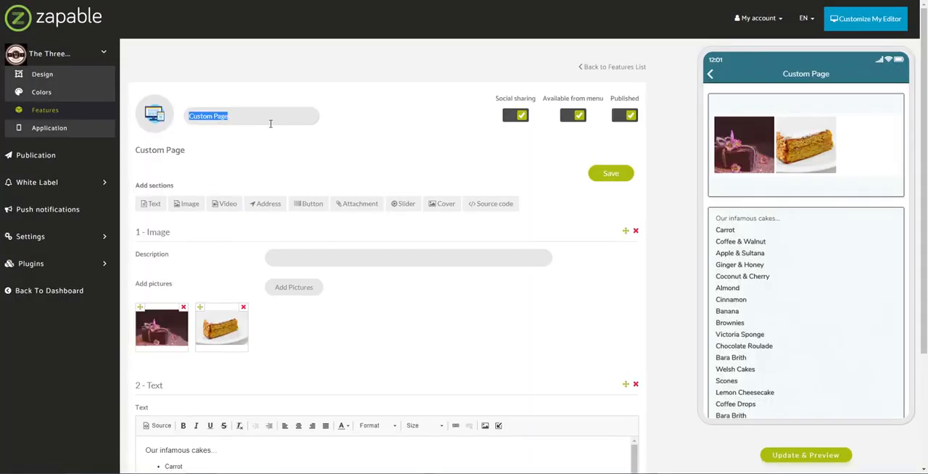
{"action": "type", "text": "Our Delicious Cakes"}
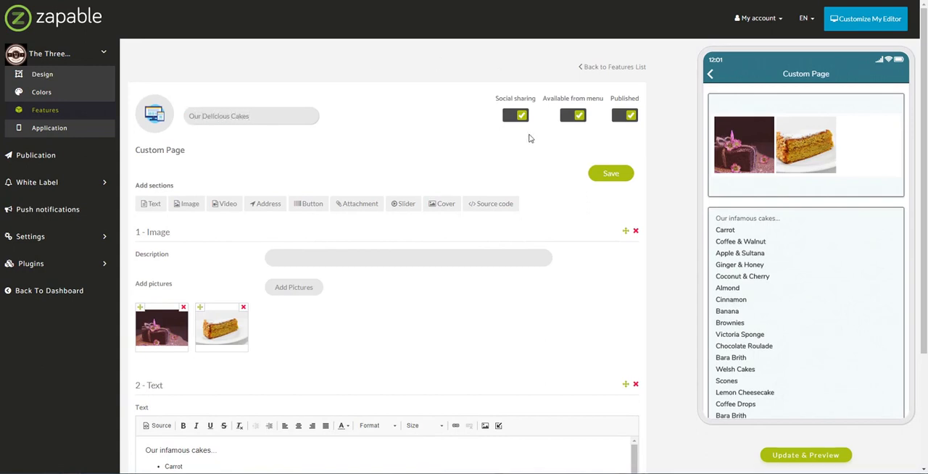
{"action": "left_click", "coordinate": [609, 179]}
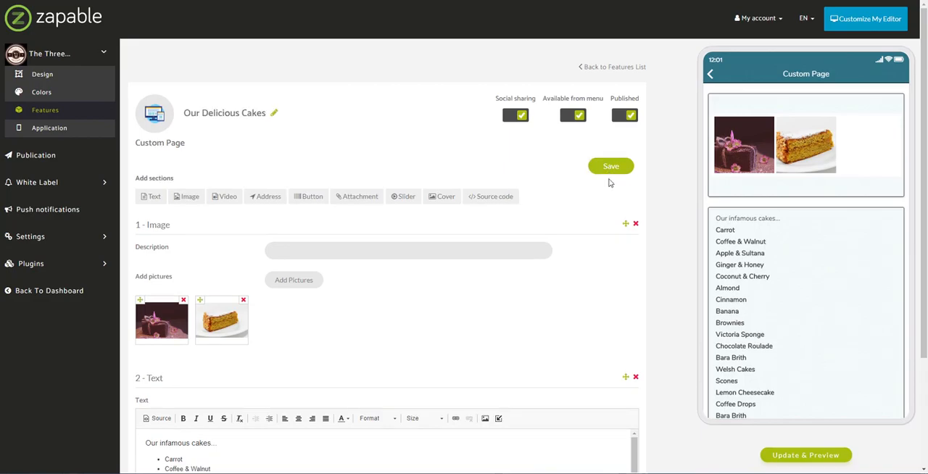
{"action": "left_click", "coordinate": [606, 172]}
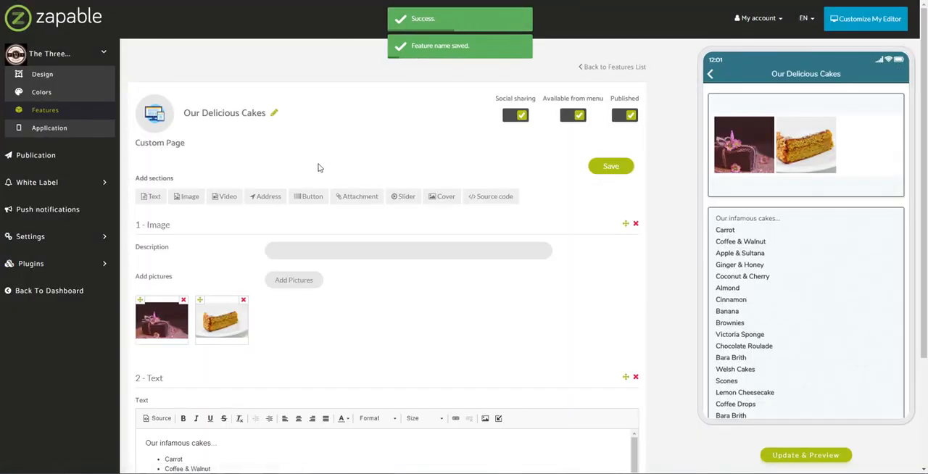
- Add a text section containing the copied cake introduction, place it above the image section and save the page
{"action": "left_click", "coordinate": [168, 195]}
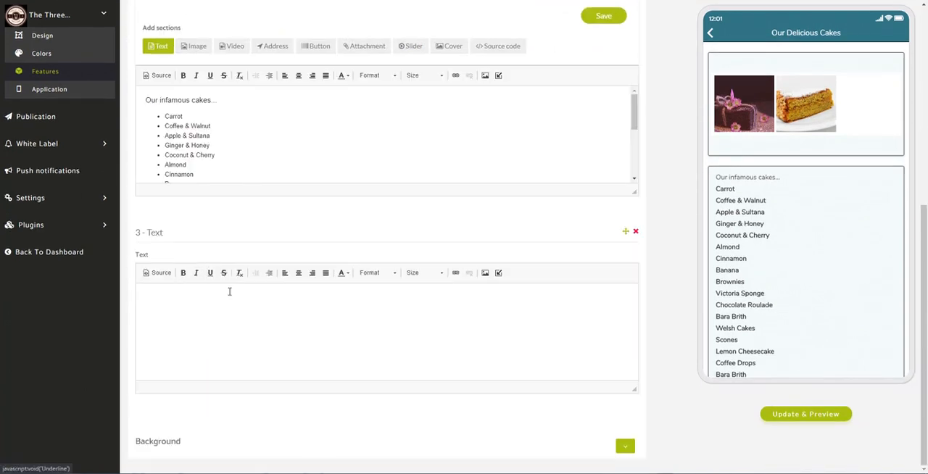
{"action": "left_click", "coordinate": [177, 311]}
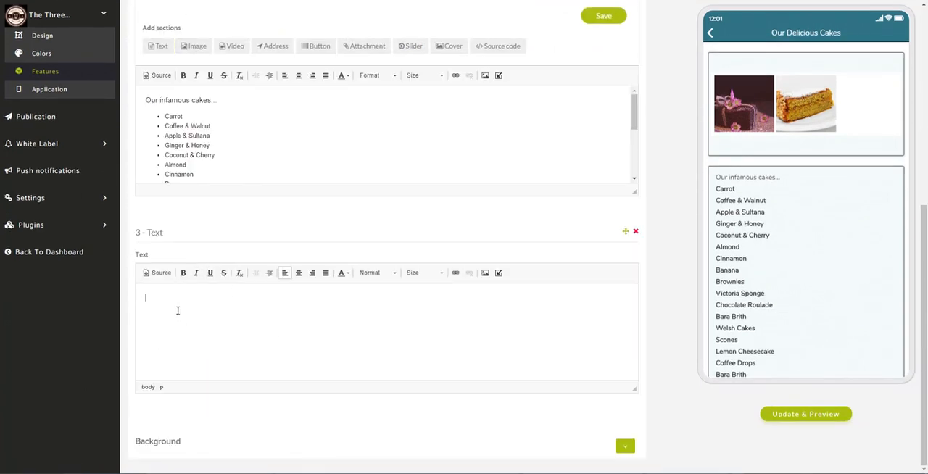
{"action": "key", "text": "ctrl+v"}
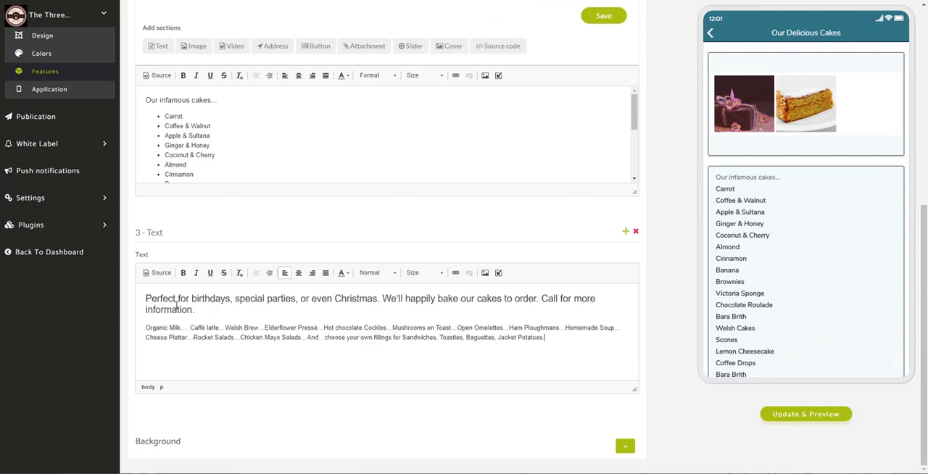
{"action": "left_click_drag", "start_coordinate": [627, 236], "coordinate": [449, 109]}
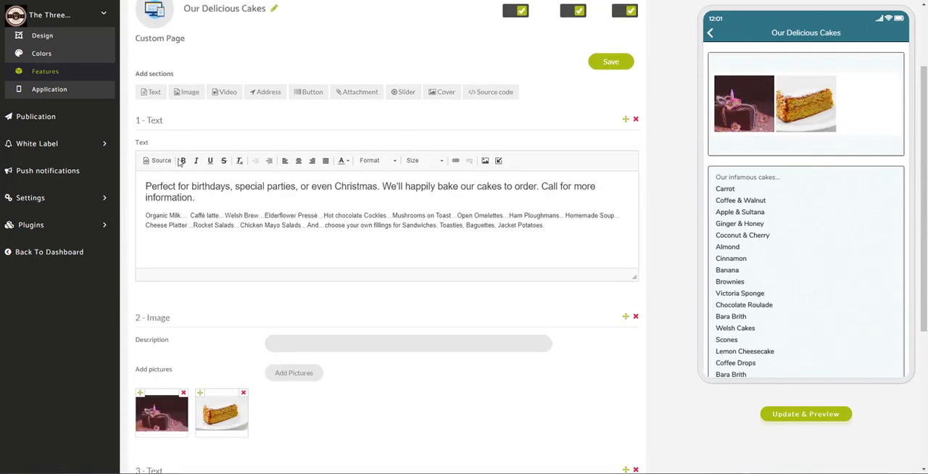
{"action": "left_click", "coordinate": [620, 68]}
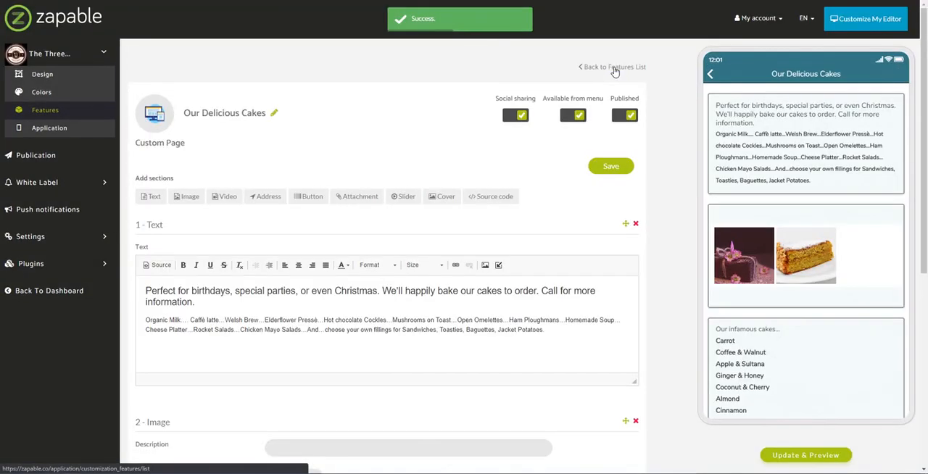
- Refresh the app preview and open Our Delicious Cakes from the home screen to check the page's layout
{"action": "left_click", "coordinate": [810, 455]}
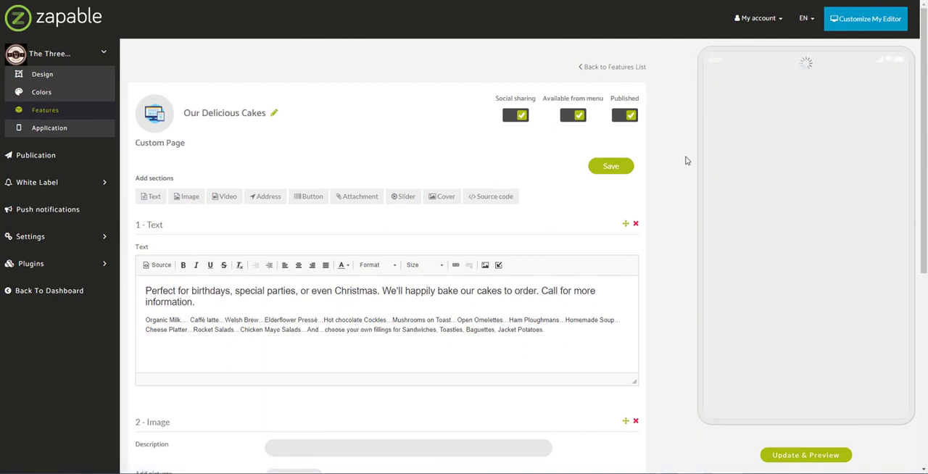
{"action": "scroll", "coordinate": [881, 330], "scroll_direction": "down", "scroll_amount": 3}
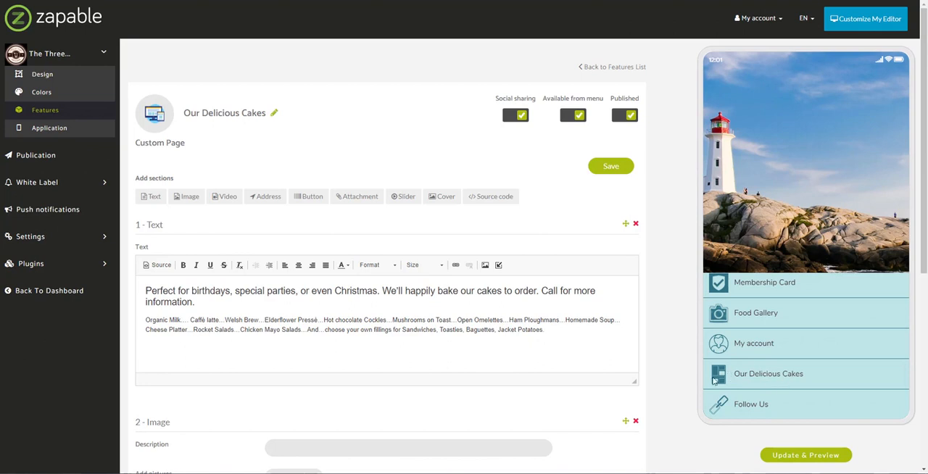
{"action": "left_click", "coordinate": [785, 371]}
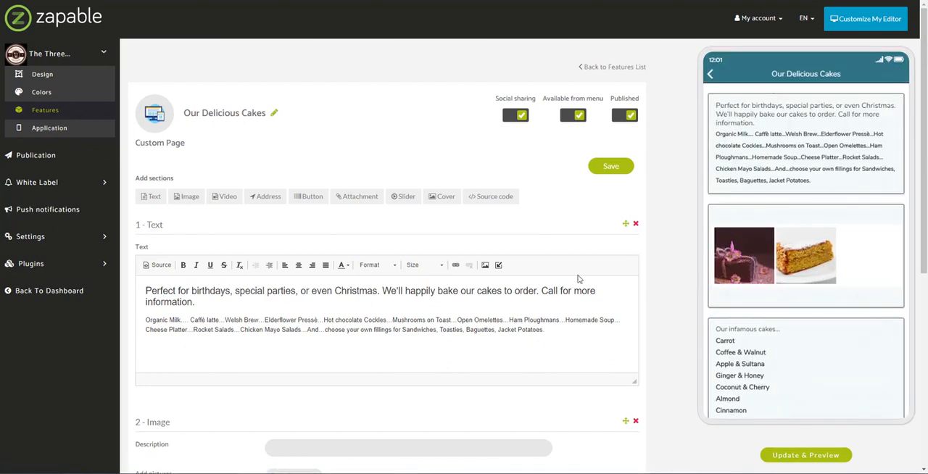
- Review the cakes page's text and image sections in the editor and the full cakes list in the app preview
{"action": "scroll", "coordinate": [627, 371], "scroll_direction": "down", "scroll_amount": 2}
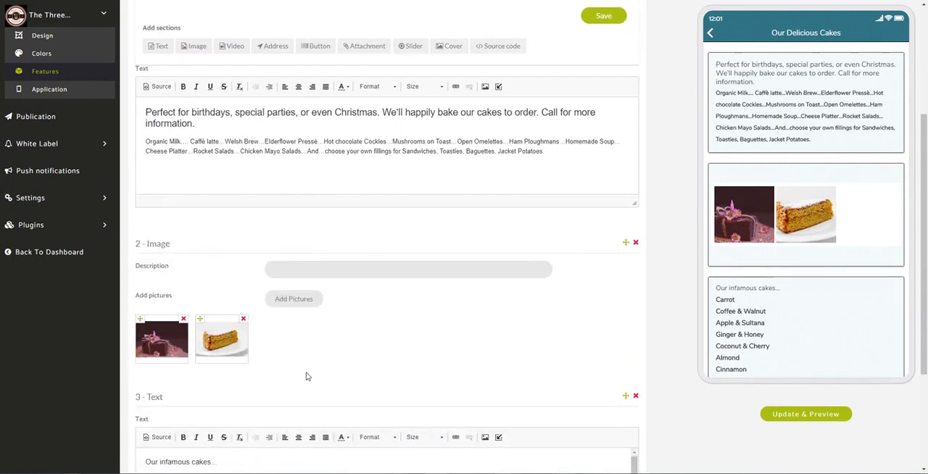
{"action": "left_click_drag", "start_coordinate": [782, 298], "coordinate": [802, 166]}
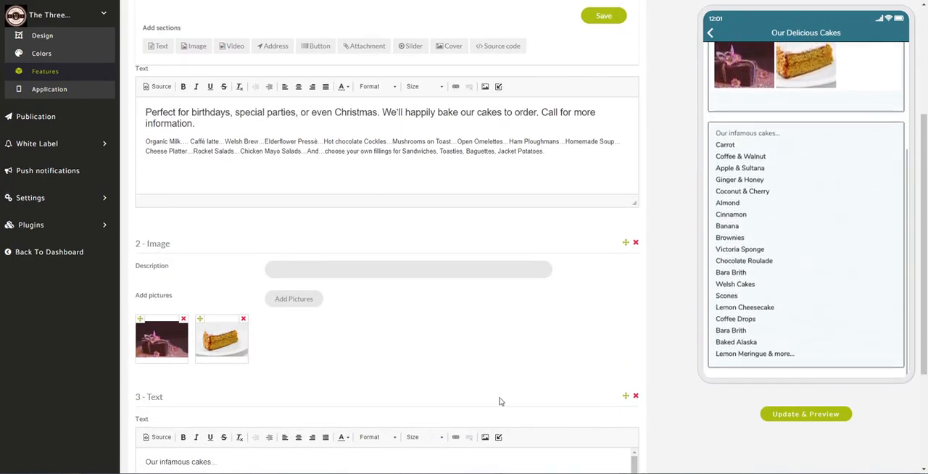
{"action": "scroll", "coordinate": [499, 401], "scroll_direction": "down", "scroll_amount": 2}
{"action": "left_click_drag", "start_coordinate": [637, 313], "coordinate": [639, 292]}
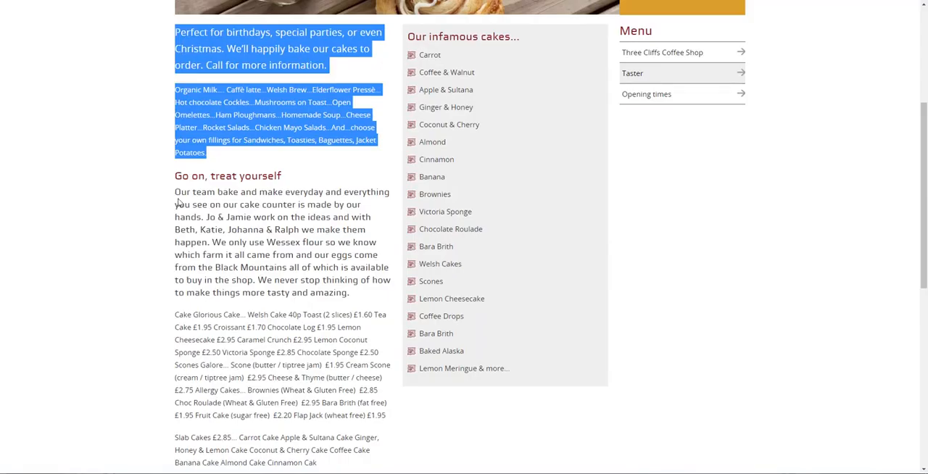
- Open the Opening times page of the coffee shop website and read its opening hours
{"action": "scroll", "coordinate": [283, 258], "scroll_direction": "down", "scroll_amount": 3}
{"action": "scroll", "coordinate": [290, 239], "scroll_direction": "up", "scroll_amount": 4}
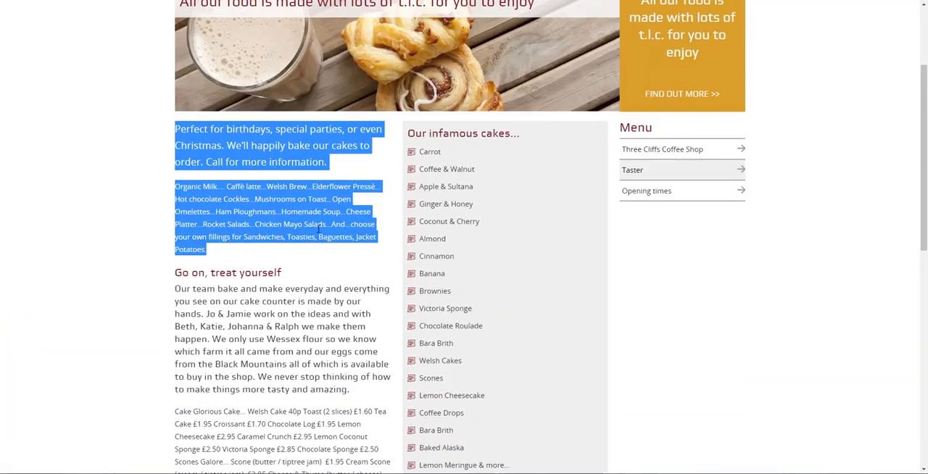
{"action": "left_click", "coordinate": [647, 194]}
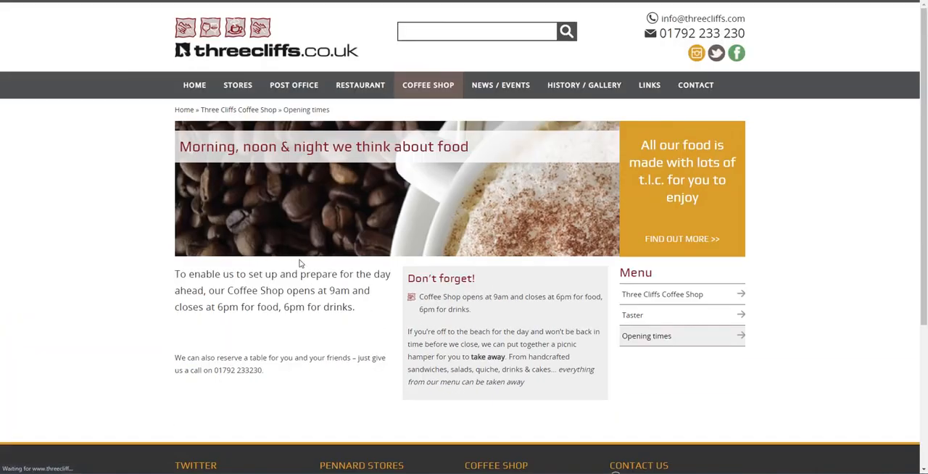
{"action": "scroll", "coordinate": [239, 239], "scroll_direction": "down", "scroll_amount": 1}
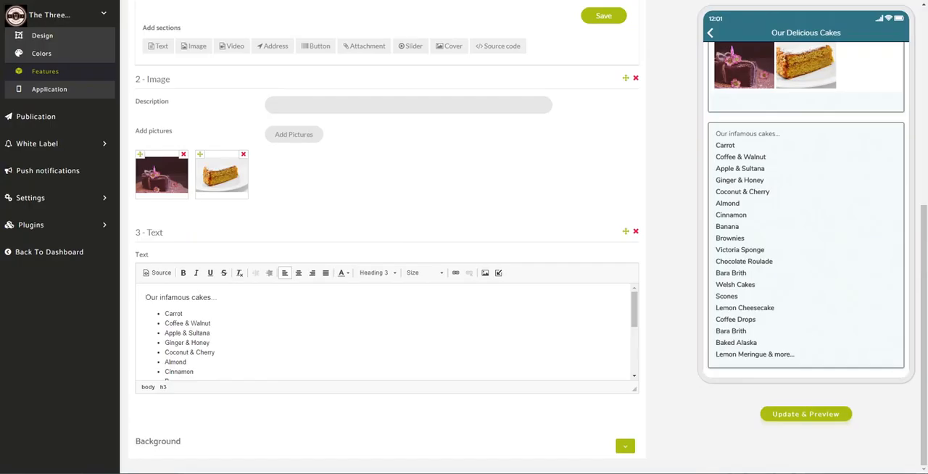
- Add a fourth text section to Our Delicious Cakes containing "Opening Times" and the line "Monday 9:00am to 5:30pm"
{"action": "scroll", "coordinate": [258, 246], "scroll_direction": "up", "scroll_amount": 2}
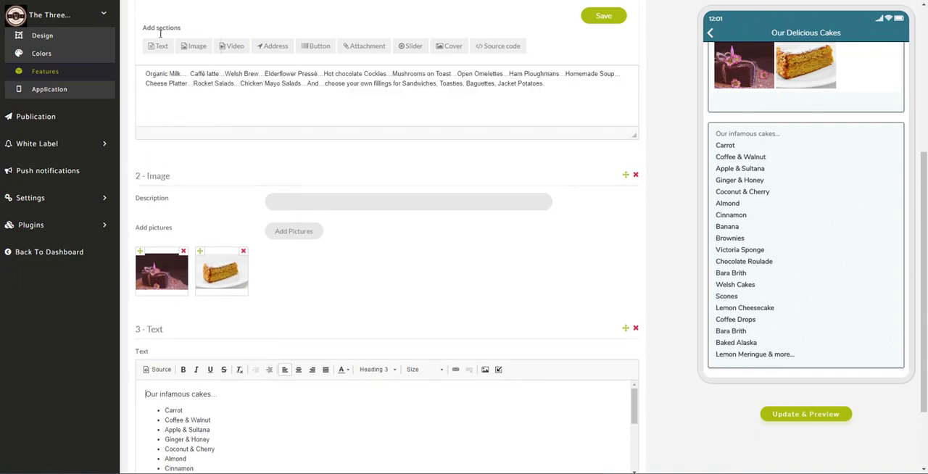
{"action": "left_click", "coordinate": [159, 46]}
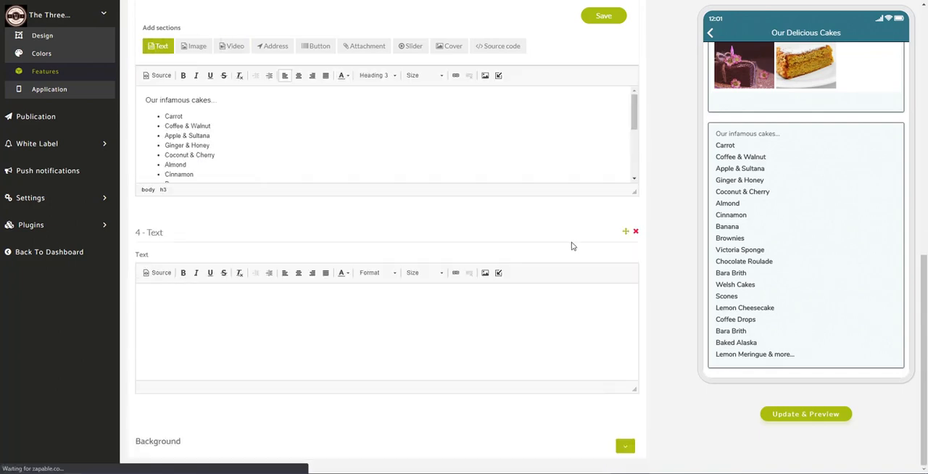
{"action": "left_click", "coordinate": [221, 327]}
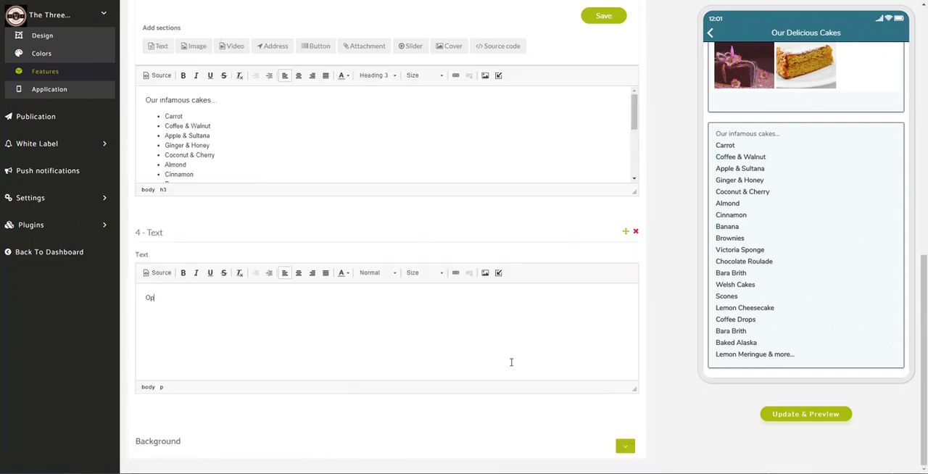
{"action": "type", "text": "Opening Times"}
{"action": "key", "text": "Return"}
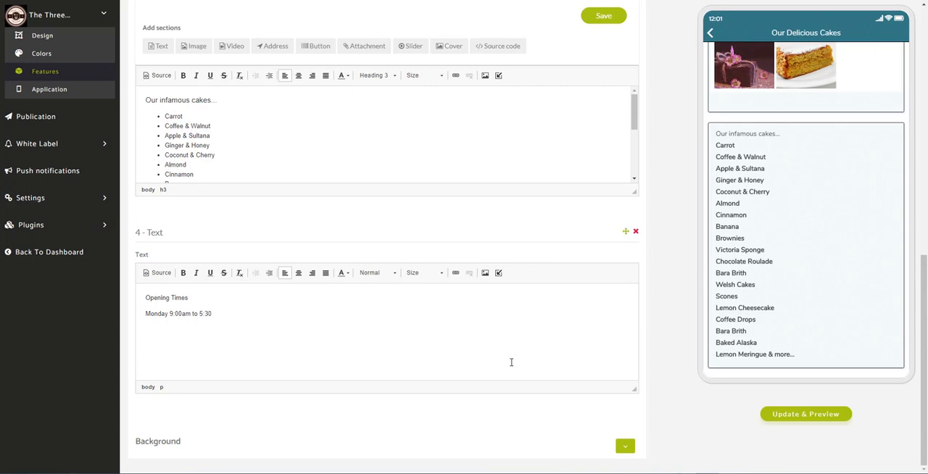
- Duplicate the Monday hours line in the new text section so there is one line per weekday
{"action": "key", "text": "shift+Home"}
{"action": "key", "text": "ctrl+c"}
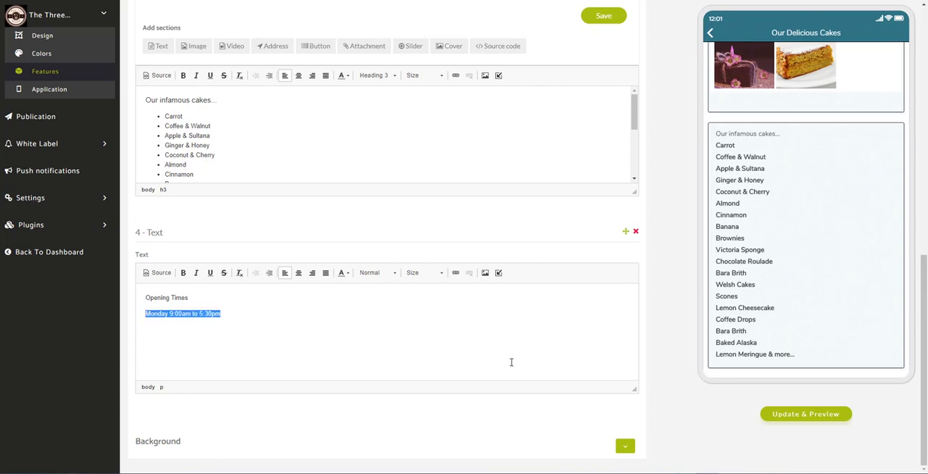
{"action": "key", "text": "End"}
{"action": "key", "text": "ctrl+v"}
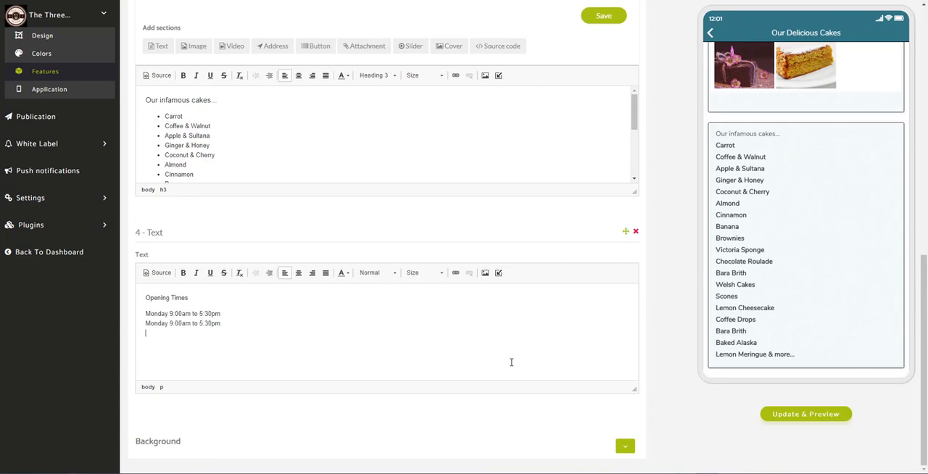
{"action": "key", "text": "ctrl+v"}
{"action": "key", "text": "ctrl+v"}
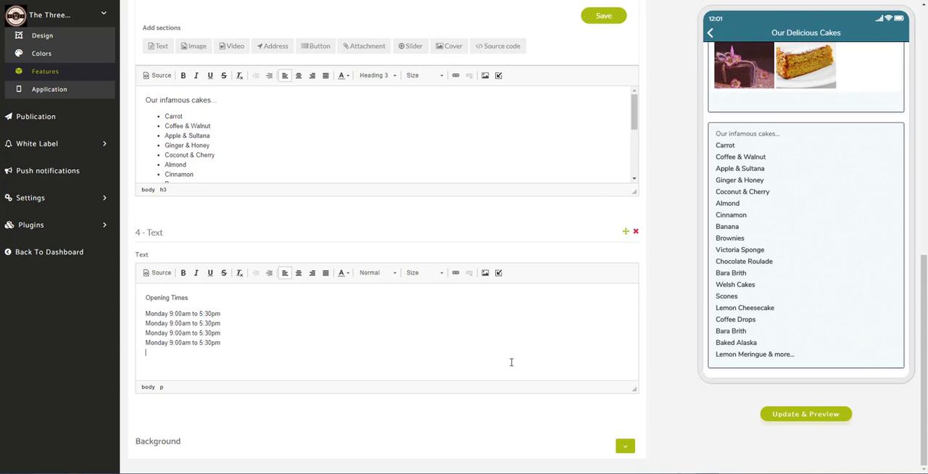
{"action": "key", "text": "ctrl+v"}
- Change the day in the fifth hours line to Friday and in the second line to Tuesday
{"action": "key", "text": "BackSpace"}
{"action": "key", "text": "BackSpace"}
{"action": "key", "text": "BackSpace"}
{"action": "type", "text": "Fri"}
{"action": "type", "text": "r"}
{"action": "key", "text": "shift+Home"}
{"action": "type", "text": "Tues"}
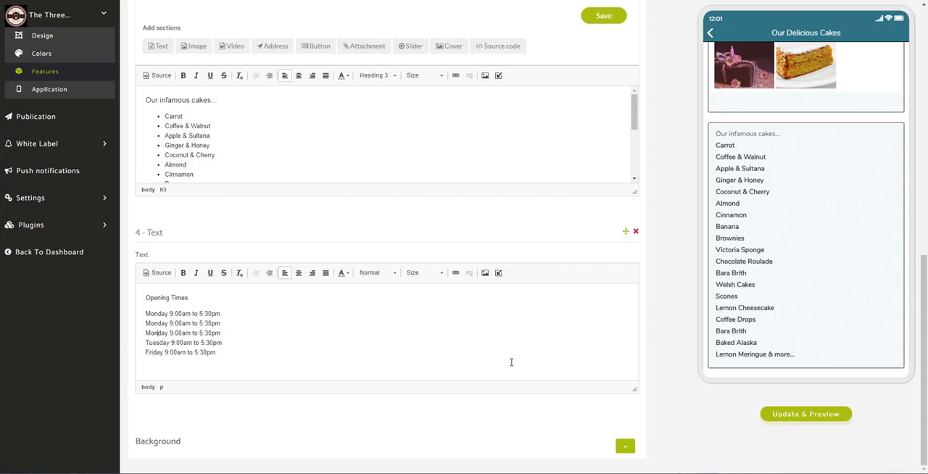
{"action": "key", "text": "shift+Home"}
{"action": "key", "text": "Up"}
{"action": "key", "text": "ctrl+shift+Right"}
{"action": "type", "text": "Tues"}
- Change the day in the third hours line to Wednesday and in the fourth line to Thursday
{"action": "key", "text": "shift+Home"}
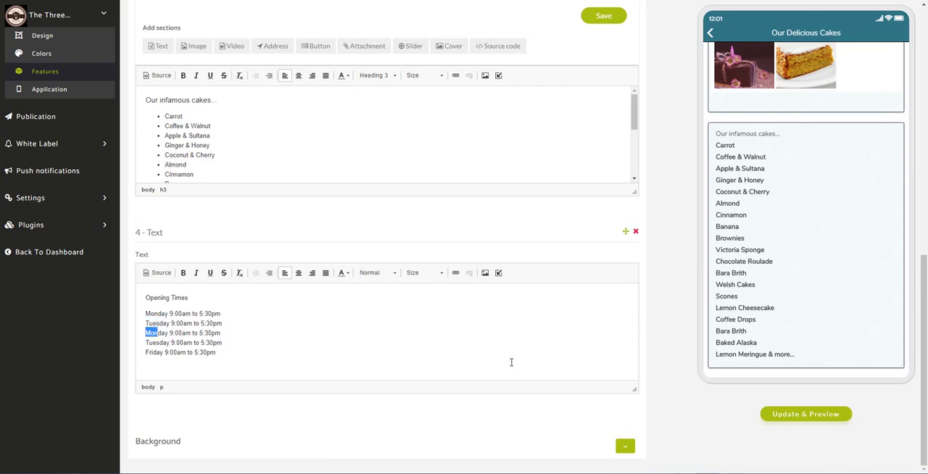
{"action": "type", "text": "Wednes"}
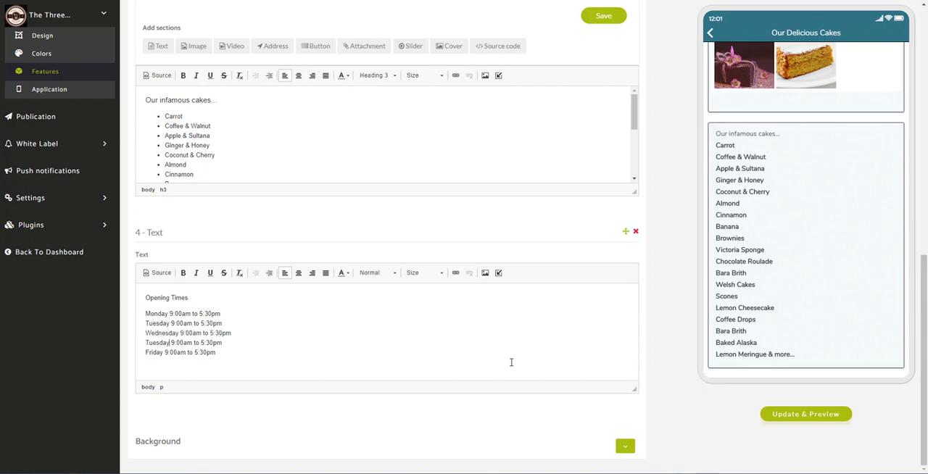
{"action": "key", "text": "Down"}
{"action": "key", "text": "shift+Home"}
{"action": "type", "text": "Thu"}
{"action": "type", "text": "r"}
{"action": "type", "text": "rs"}
- Paste two more hours lines as a separate paragraph below Friday and change the first one's day to Saturday
{"action": "key", "text": "Return"}
{"action": "key", "text": "ctrl+v"}
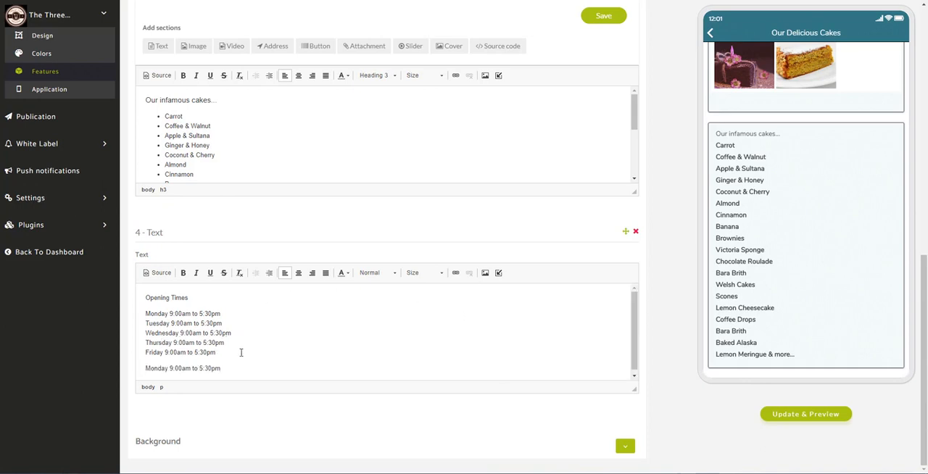
{"action": "key", "text": "shift+Return"}
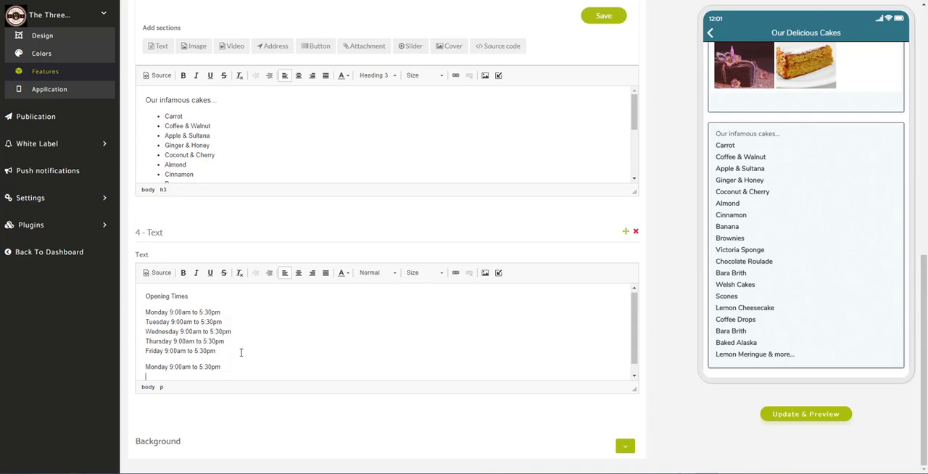
{"action": "key", "text": "ctrl+v"}
{"action": "type", "text": "Satur"}
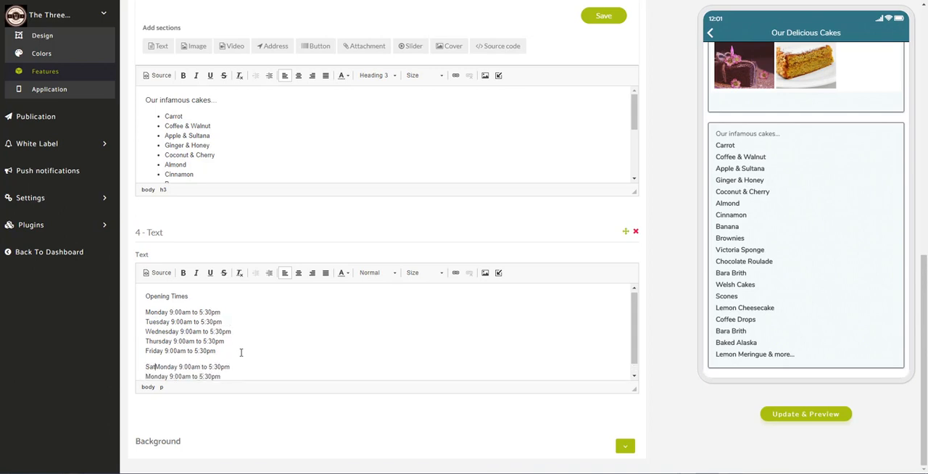
{"action": "key", "text": "Delete"}
{"action": "key", "text": "Delete"}
{"action": "key", "text": "Delete"}
{"action": "type", "text": "d"}
- Set Saturday's closing time to 12:30pm and make the last line read "Sunday CLOSED"
{"action": "key", "text": "shift+Left"}
{"action": "key", "text": "shift+Left"}
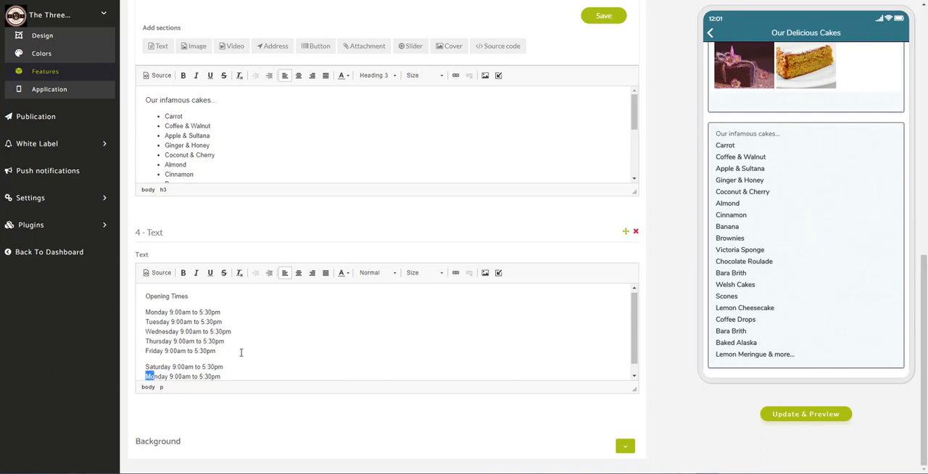
{"action": "type", "text": "Su"}
{"action": "key", "text": "BackSpace"}
{"action": "type", "text": "12"}
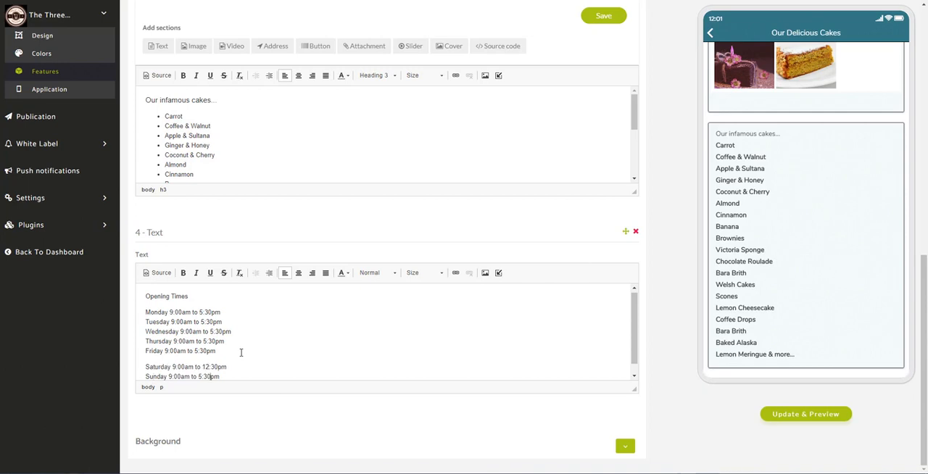
{"action": "key", "text": "shift+Left"}
{"action": "key", "text": "shift+Left"}
{"action": "key", "text": "shift+Left"}
{"action": "key", "text": "shift+Left"}
{"action": "key", "text": "shift+Left"}
{"action": "key", "text": "shift+Left"}
{"action": "key", "text": "shift+Left"}
{"action": "key", "text": "shift+Left"}
{"action": "key", "text": "shift+Left"}
{"action": "key", "text": "shift+Left"}
{"action": "key", "text": "shift+Left"}
{"action": "key", "text": "shift+Left"}
{"action": "key", "text": "shift+Left"}
{"action": "key", "text": "shift+Left"}
{"action": "key", "text": "BackSpace"}
- Format the "Opening Times" title as Heading 2, bold and in the darker blue
{"action": "left_click_drag", "start_coordinate": [198, 296], "coordinate": [137, 294]}
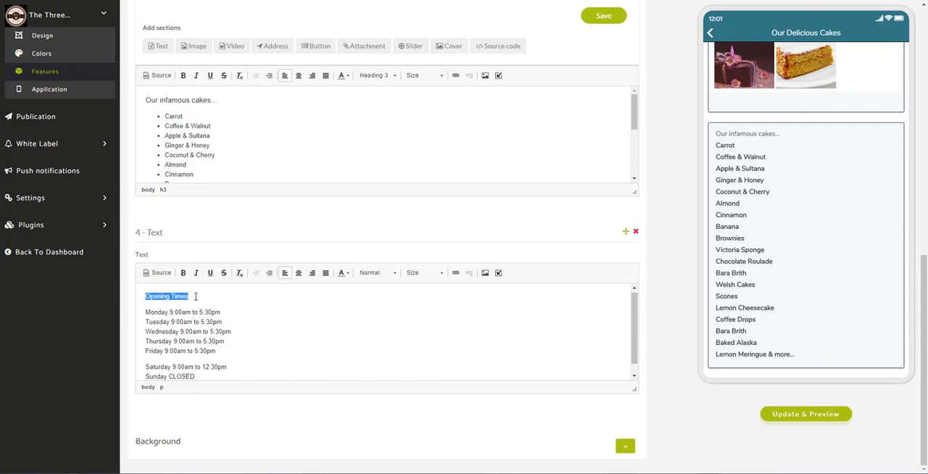
{"action": "left_click", "coordinate": [390, 275]}
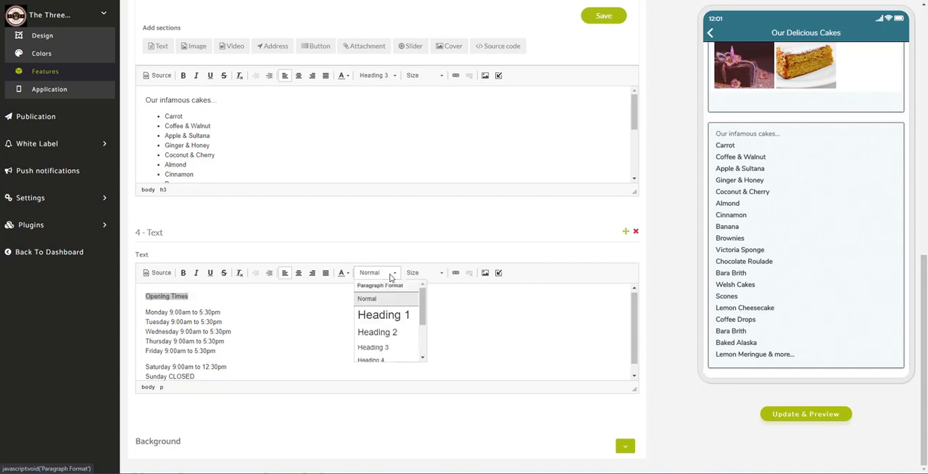
{"action": "left_click", "coordinate": [391, 333]}
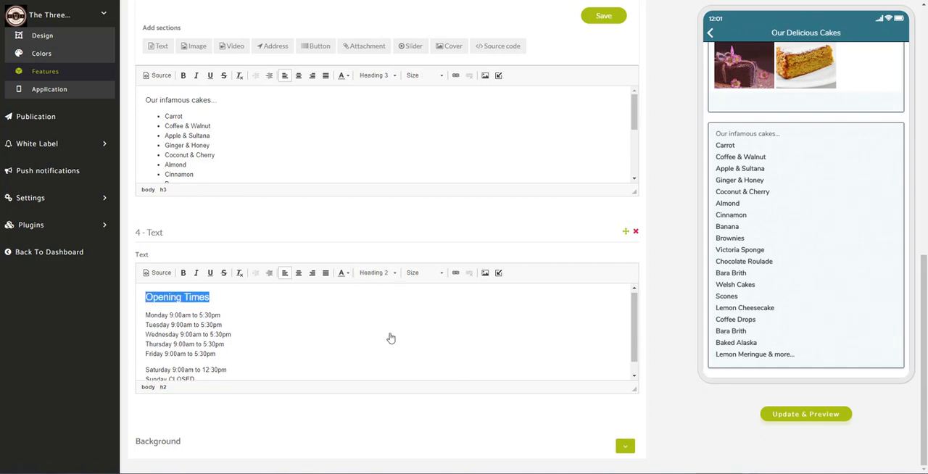
{"action": "left_click", "coordinate": [182, 275]}
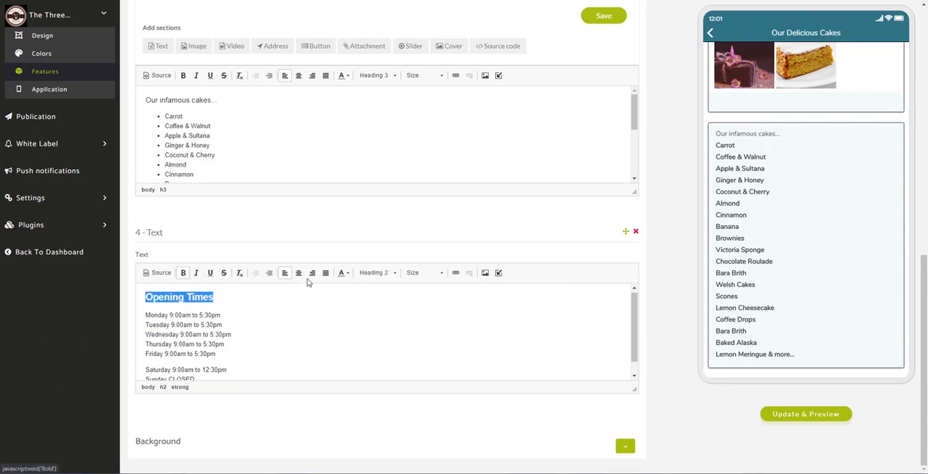
{"action": "left_click", "coordinate": [343, 273]}
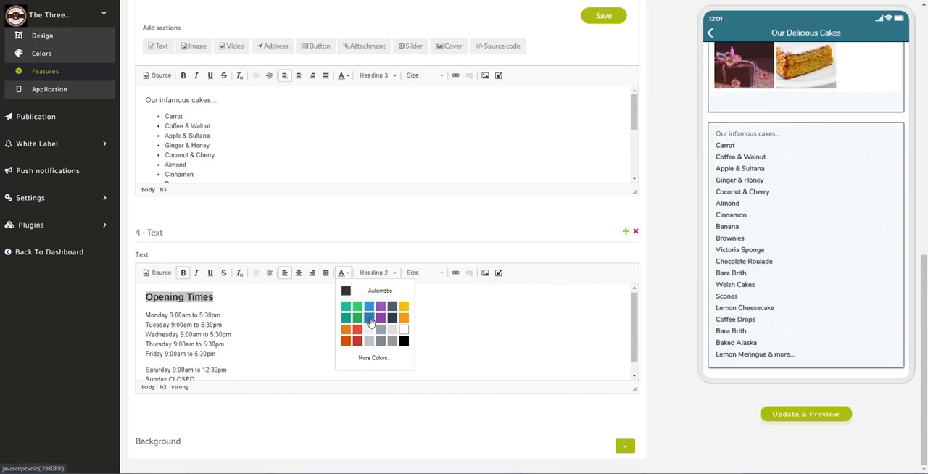
{"action": "left_click", "coordinate": [369, 321]}
{"action": "left_click", "coordinate": [294, 315]}
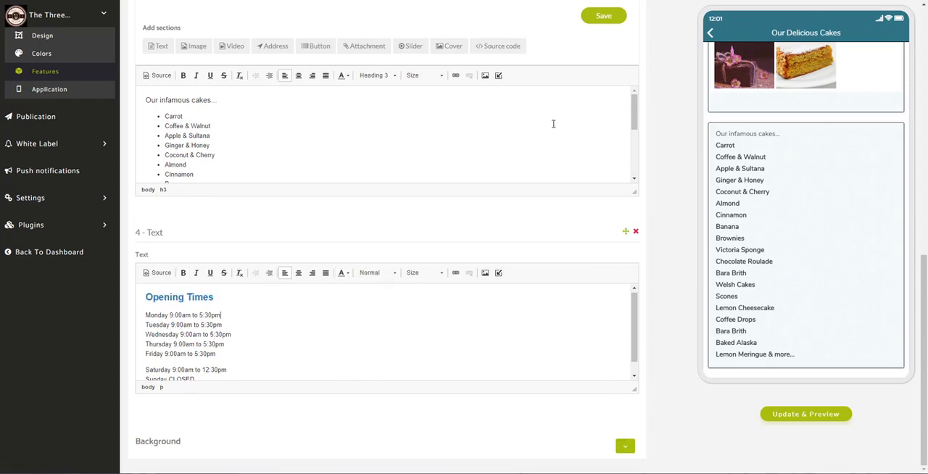
- Save the Our Delicious Cakes page and check its opening times section in the app preview
{"action": "left_click", "coordinate": [598, 20]}
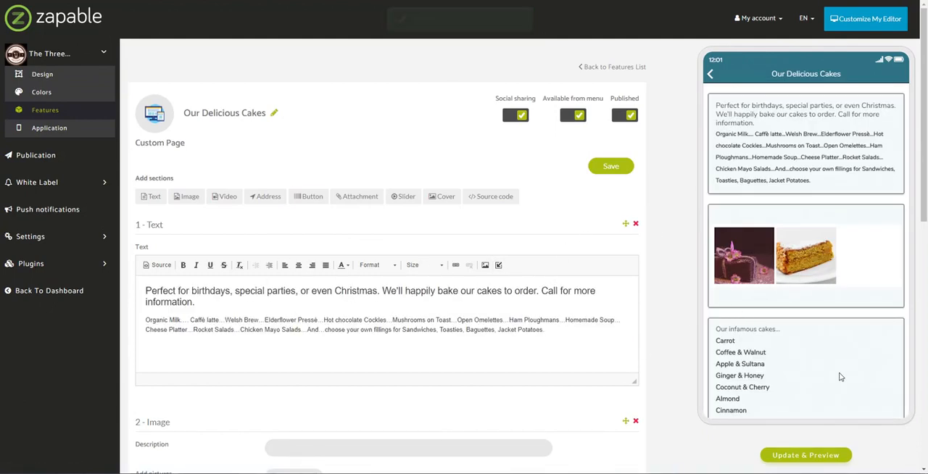
{"action": "scroll", "coordinate": [840, 377], "scroll_direction": "down", "scroll_amount": 5}
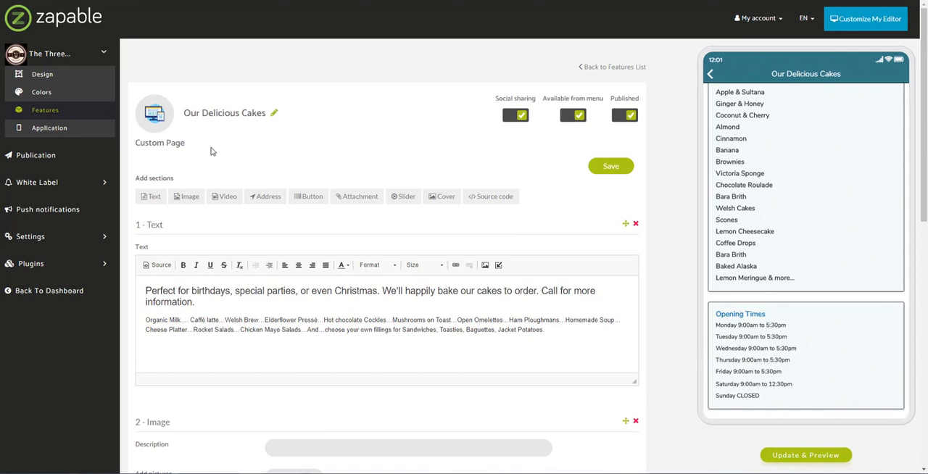
{"action": "left_click", "coordinate": [225, 202]}
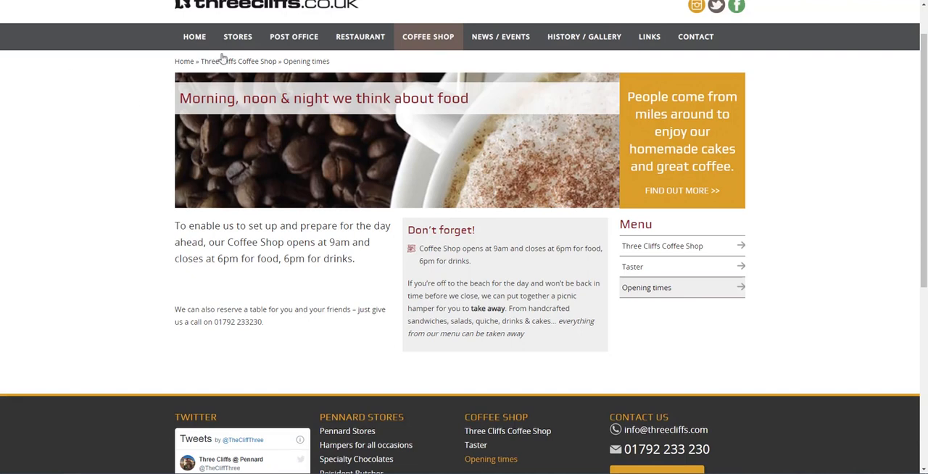
{"action": "scroll", "coordinate": [163, 83], "scroll_direction": "up", "scroll_amount": 1}
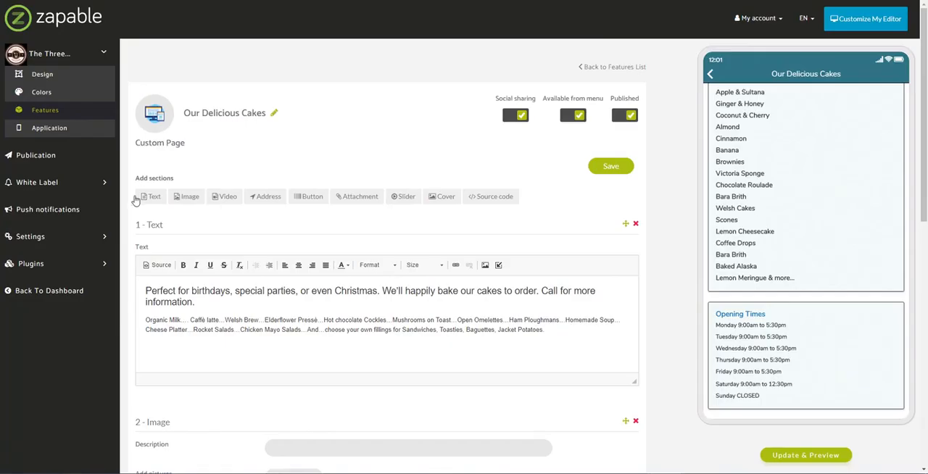
- Return to the features list, view the Integration features and look through the home screen entries in the preview
{"action": "left_click", "coordinate": [47, 112]}
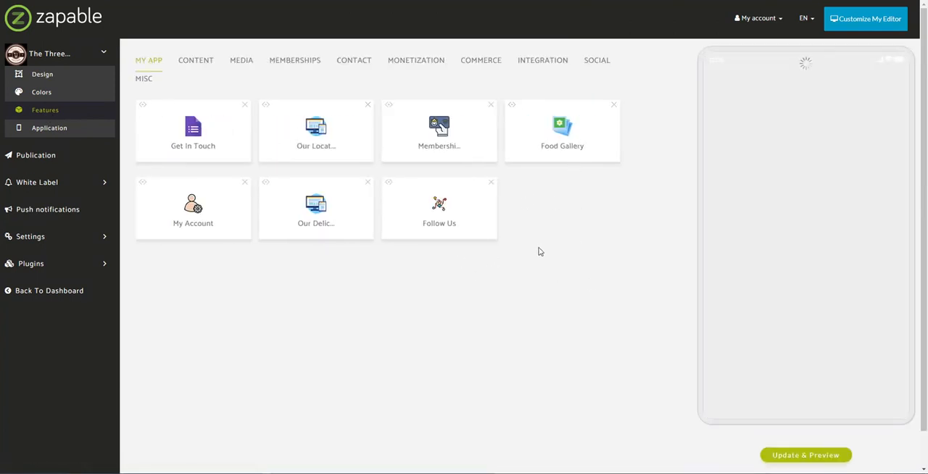
{"action": "left_click", "coordinate": [555, 65]}
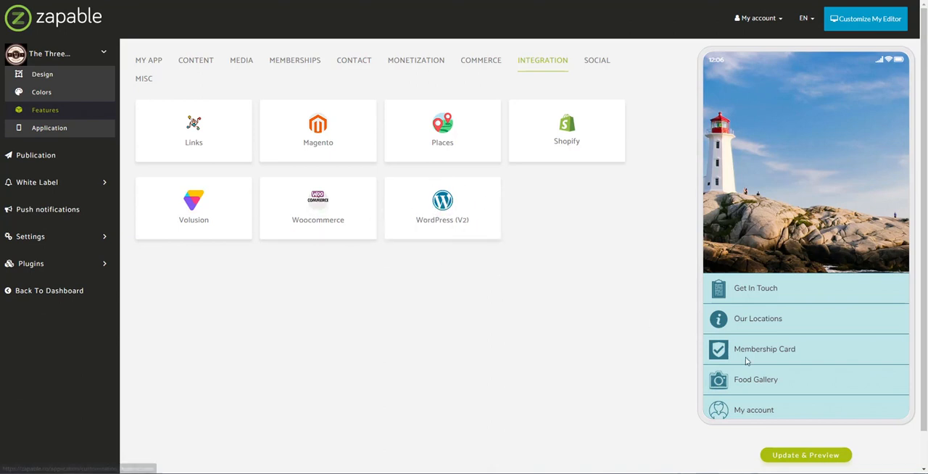
{"action": "scroll", "coordinate": [791, 358], "scroll_direction": "down", "scroll_amount": 2}
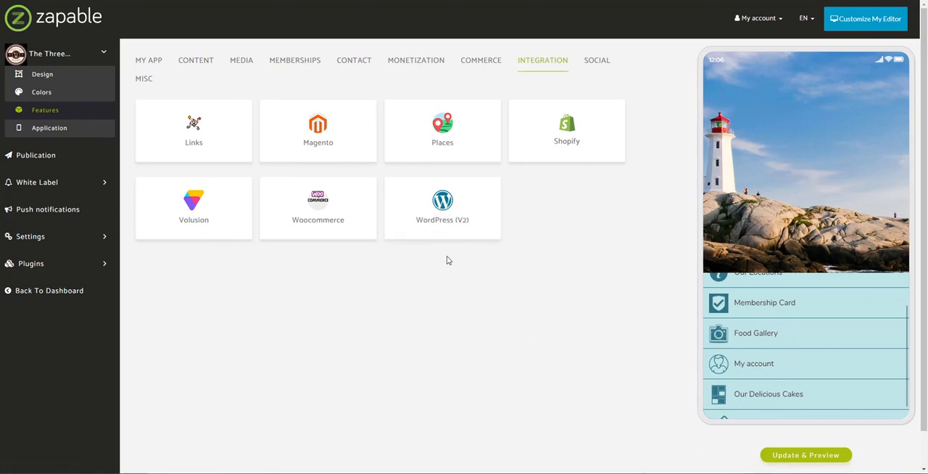
{"action": "scroll", "coordinate": [803, 351], "scroll_direction": "down", "scroll_amount": 2}
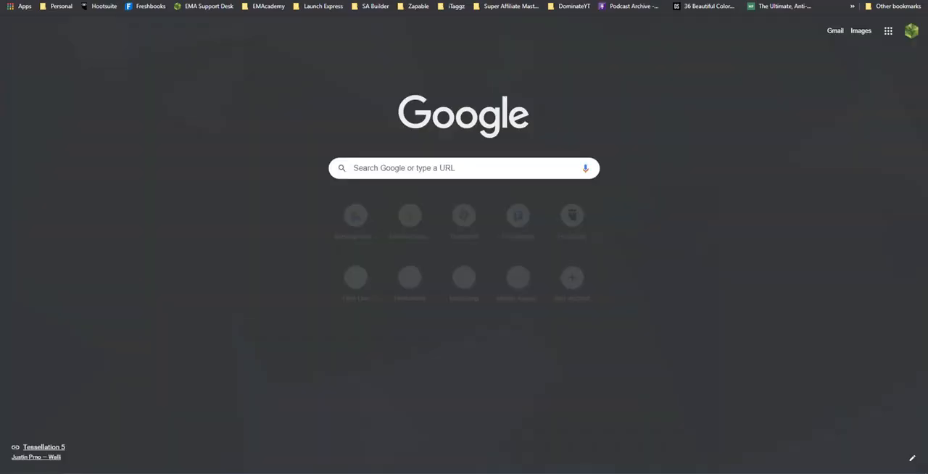
- Open the Flaticon website in the browser
{"action": "type", "text": "flaticon"}
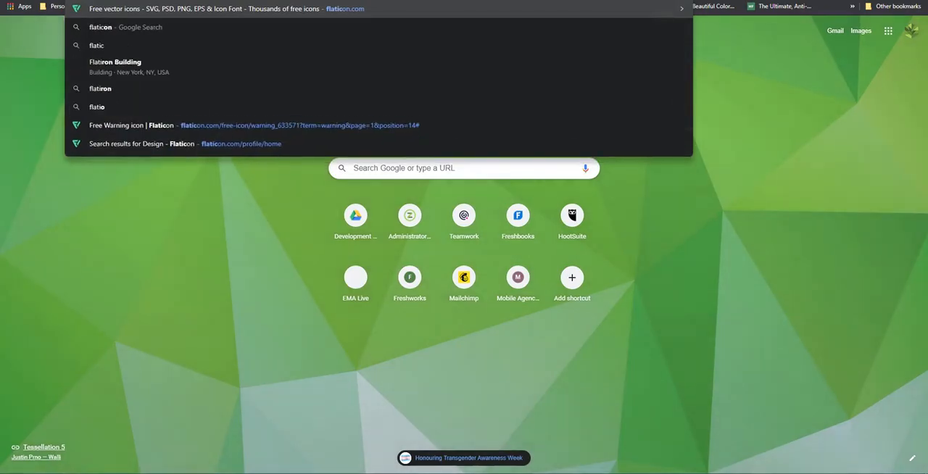
{"action": "key", "text": "Return"}
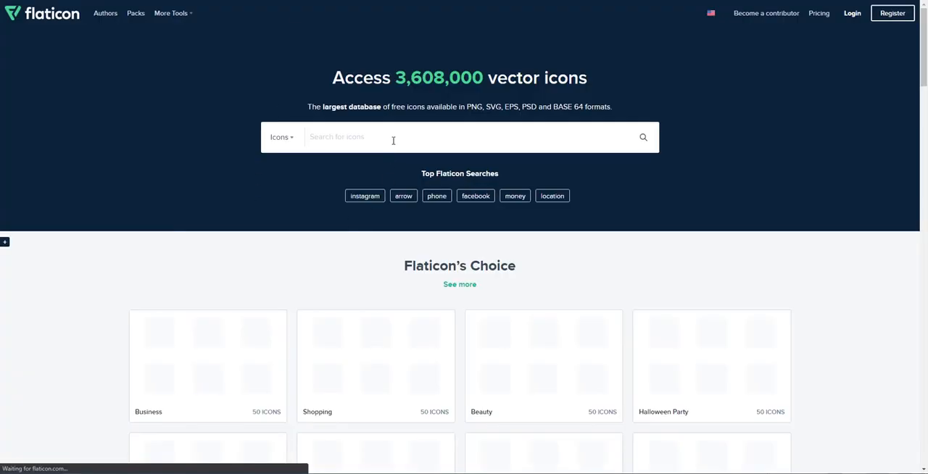
- Search Flaticon for "cake" icons and open the black outline Piece Of Cake icon
{"action": "left_click", "coordinate": [428, 141]}
{"action": "type", "text": "cake"}
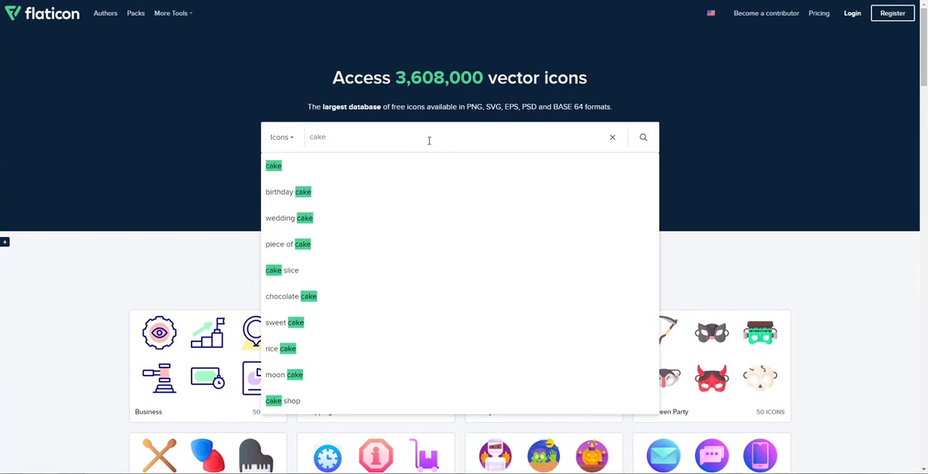
{"action": "key", "text": "Return"}
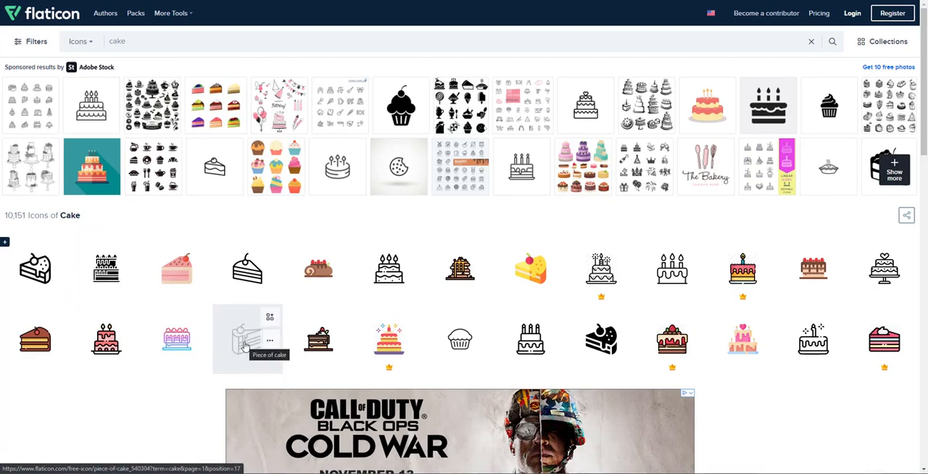
{"action": "left_click", "coordinate": [245, 341]}
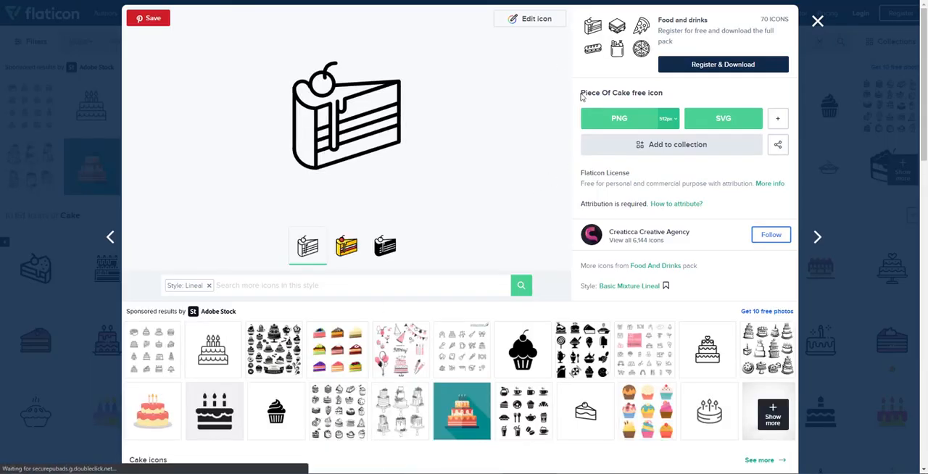
- Start the free download of the Piece Of Cake icon as a 256px PNG
{"action": "left_click", "coordinate": [672, 124]}
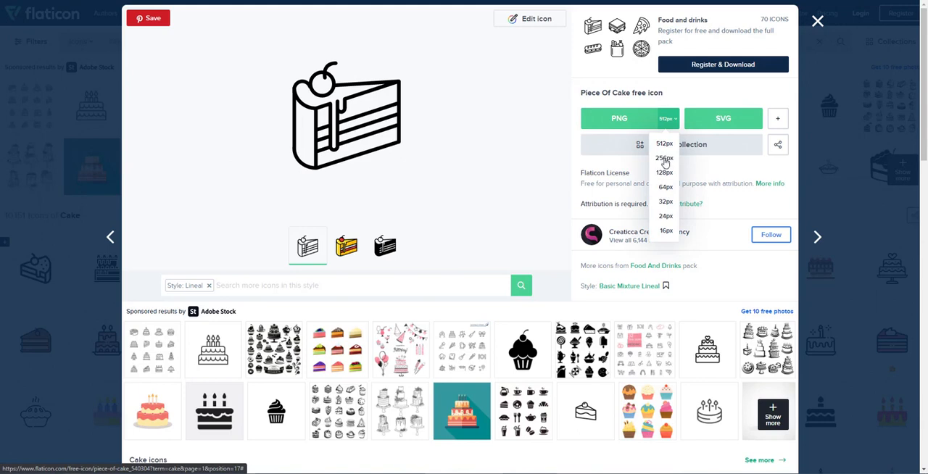
{"action": "left_click", "coordinate": [665, 160]}
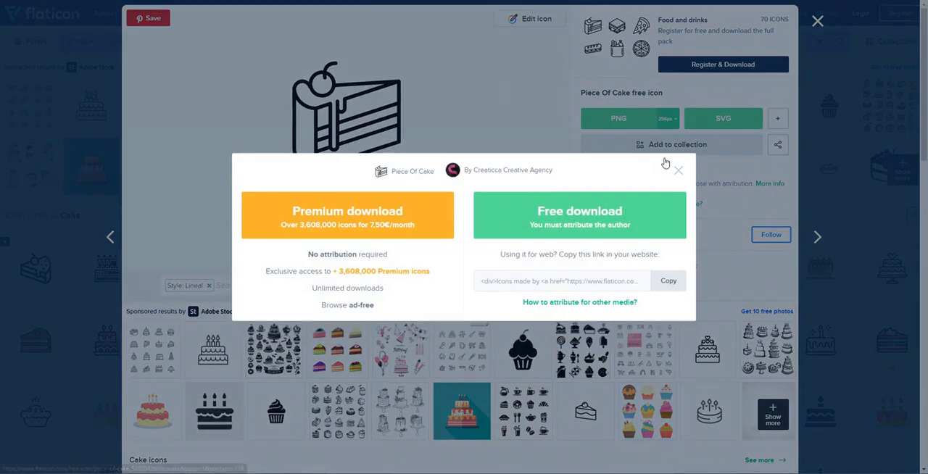
{"action": "left_click", "coordinate": [568, 225]}
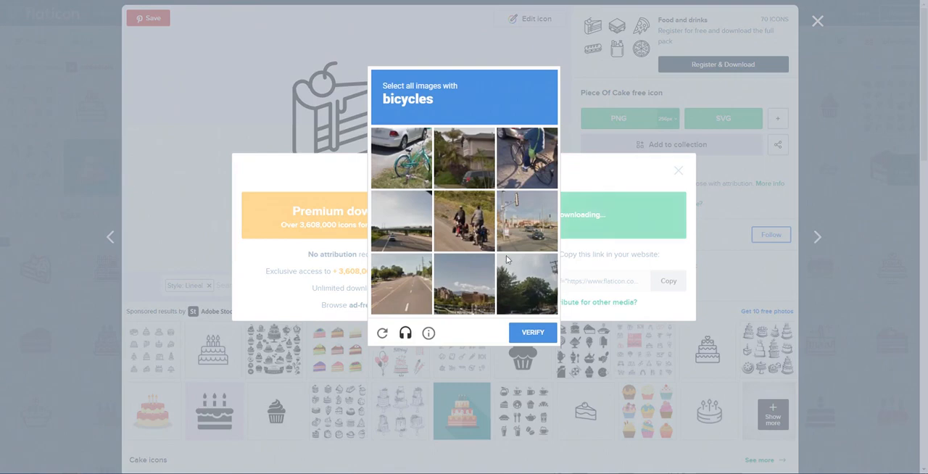
- Complete the bicycle and palm tree image verification to release the icon download, and close the attribution notice
{"action": "left_click", "coordinate": [415, 154]}
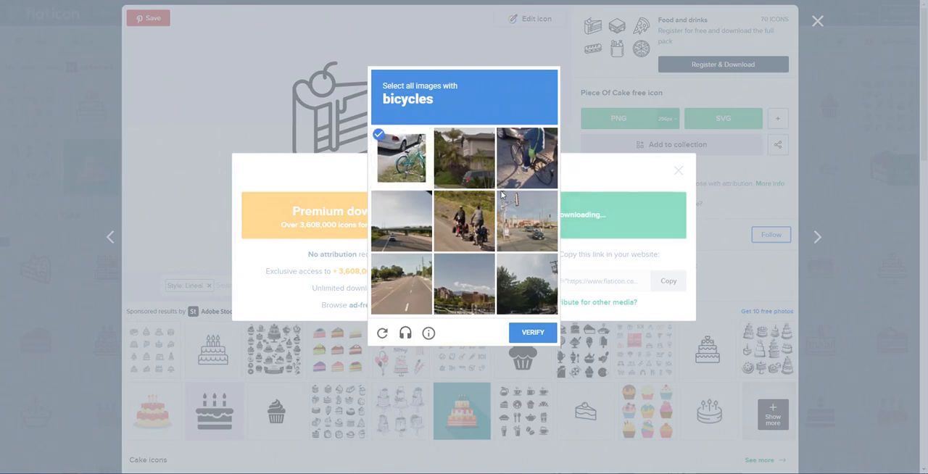
{"action": "left_click", "coordinate": [522, 166]}
{"action": "left_click", "coordinate": [474, 246]}
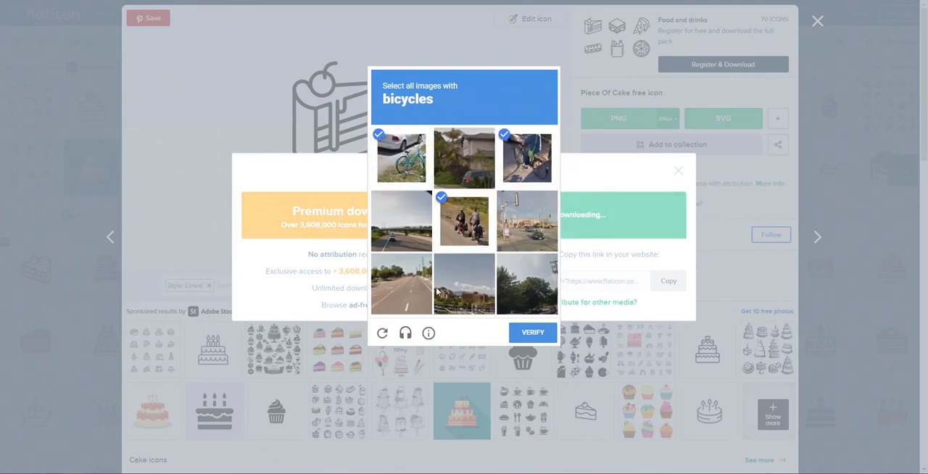
{"action": "left_click", "coordinate": [539, 335]}
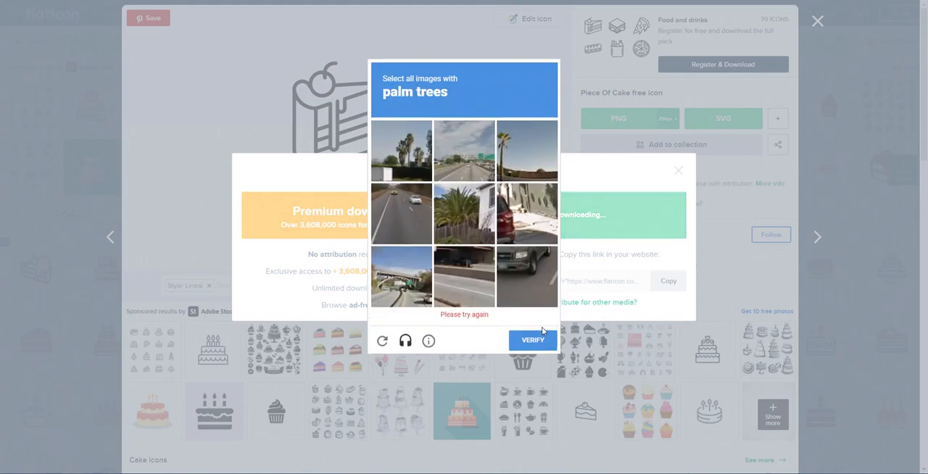
{"action": "left_click", "coordinate": [424, 162]}
{"action": "left_click", "coordinate": [528, 164]}
{"action": "left_click", "coordinate": [464, 218]}
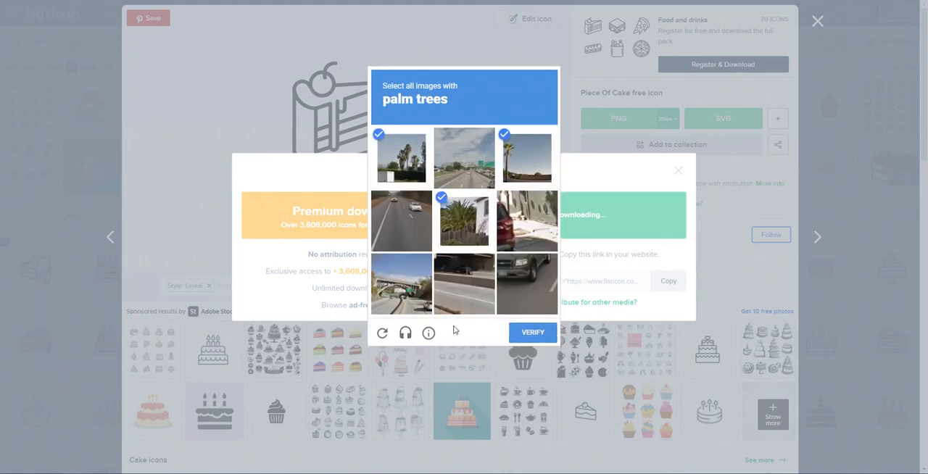
{"action": "left_click", "coordinate": [540, 334]}
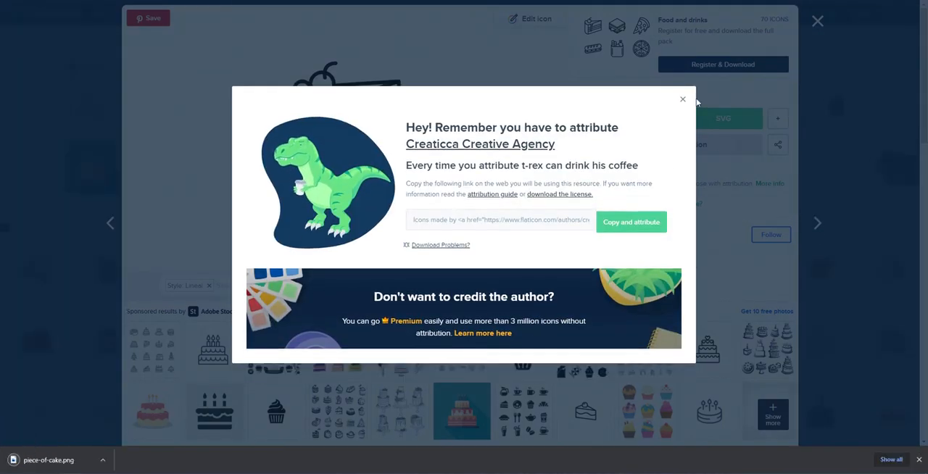
{"action": "left_click", "coordinate": [682, 101]}
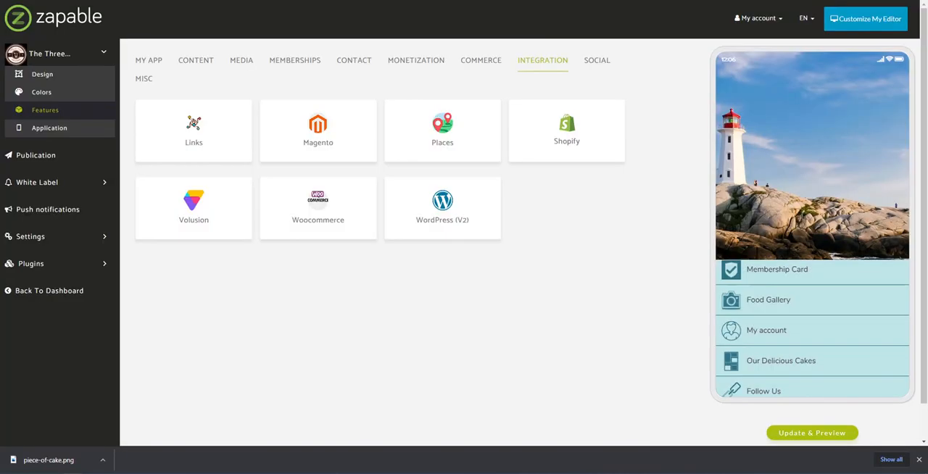
- Switch to Zapable, open the Our Delicious Cakes feature and copy the downloaded piece-of-cake.png into the app's image folder
{"action": "left_click", "coordinate": [145, 64]}
{"action": "left_click", "coordinate": [321, 213]}
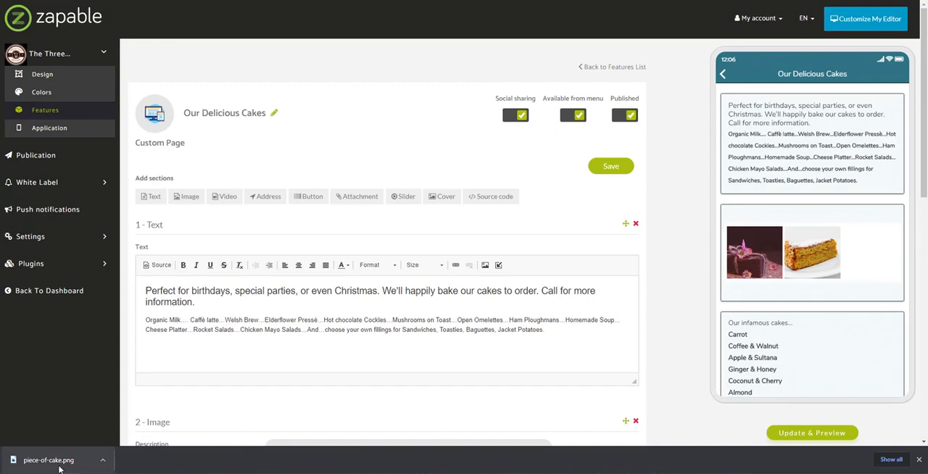
{"action": "left_click_drag", "start_coordinate": [59, 469], "coordinate": [688, 308]}
{"action": "mouse_move", "coordinate": [157, 126]}
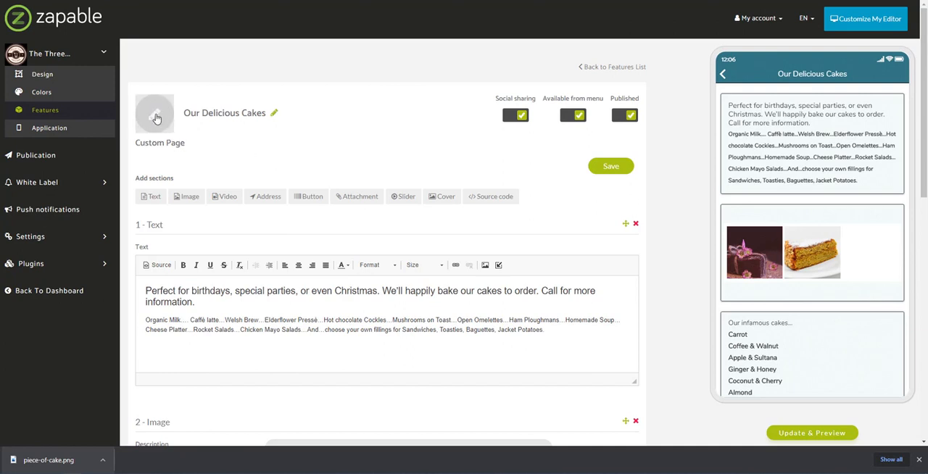
- Upload the piece-of-cake image as a new feature icon and assign it to the Our Delicious Cakes page
{"action": "left_click", "coordinate": [160, 119]}
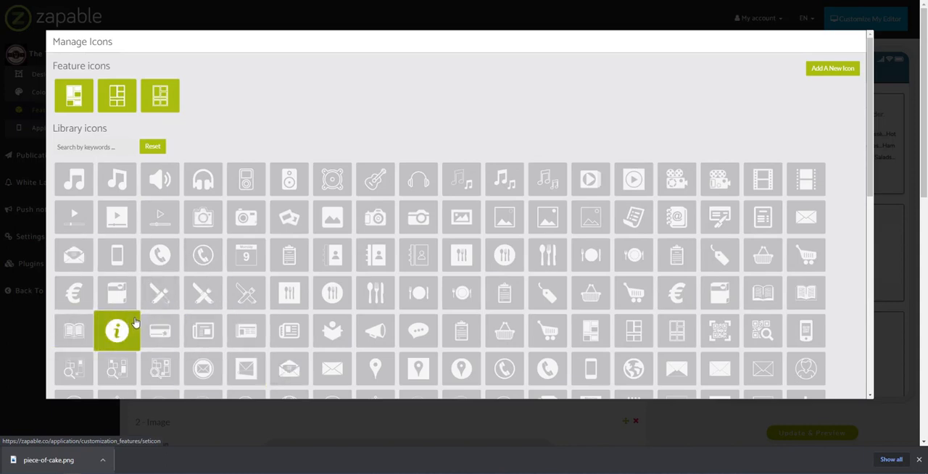
{"action": "left_click", "coordinate": [834, 71]}
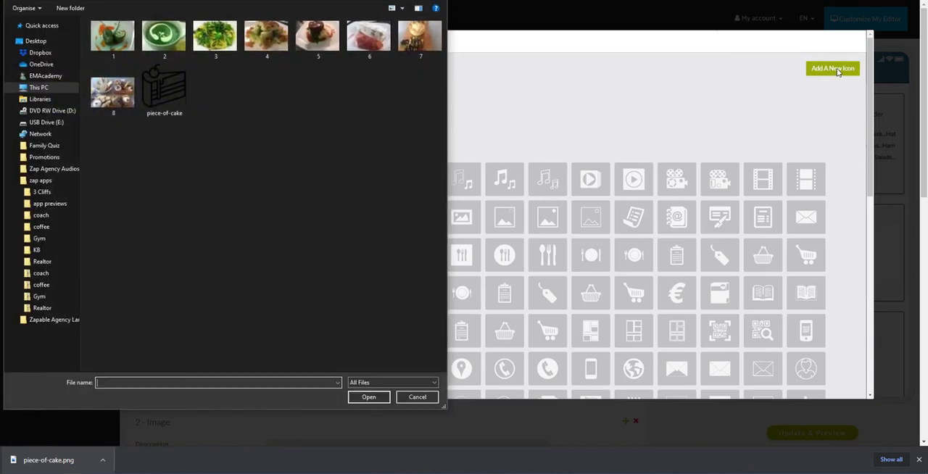
{"action": "left_click", "coordinate": [185, 97]}
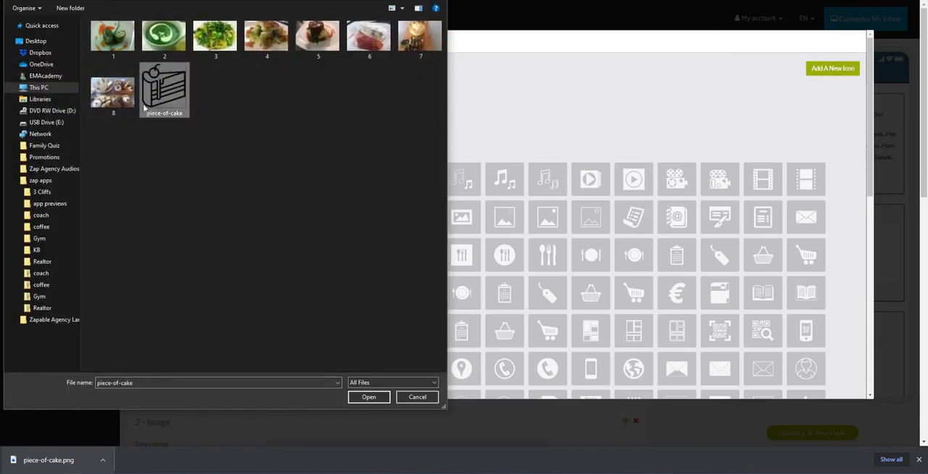
{"action": "left_click", "coordinate": [368, 397]}
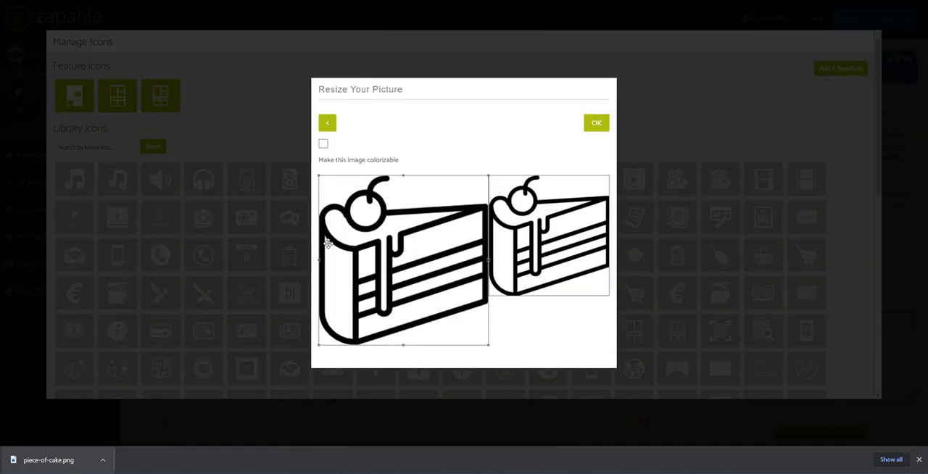
{"action": "left_click", "coordinate": [592, 123]}
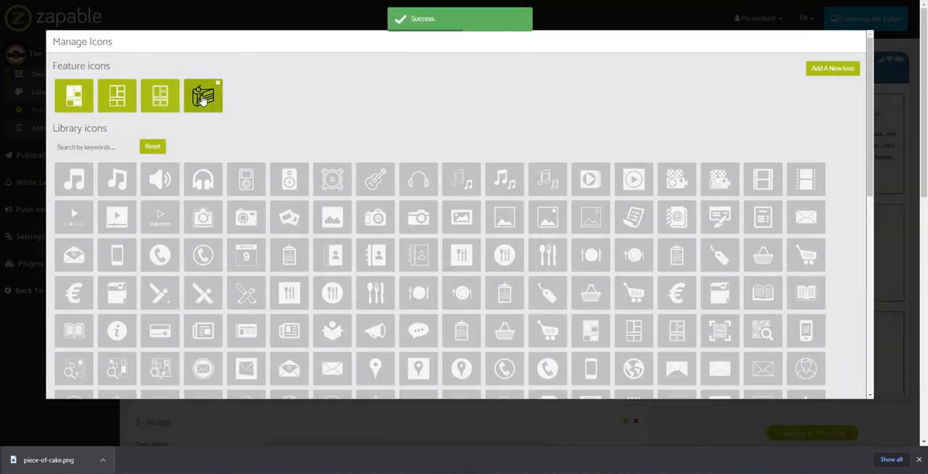
{"action": "left_click", "coordinate": [203, 98]}
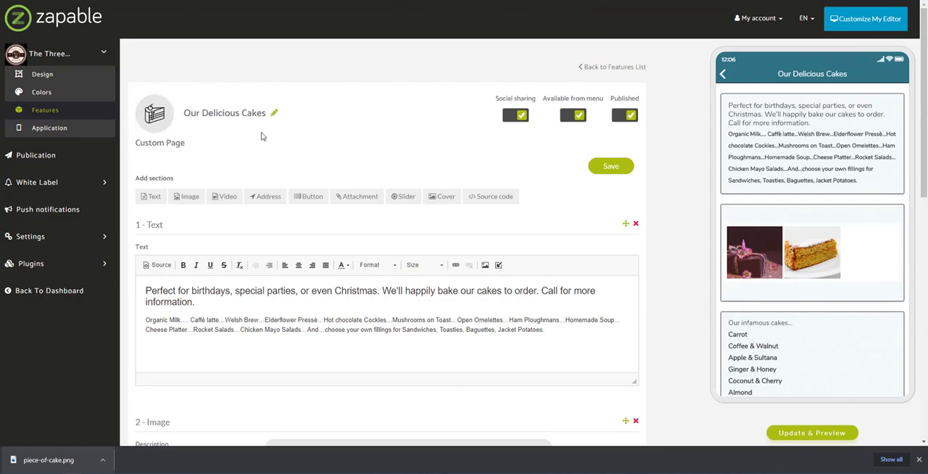
- Save the Our Delicious Cakes page and check its icon on the home screen in the app preview
{"action": "left_click", "coordinate": [610, 166]}
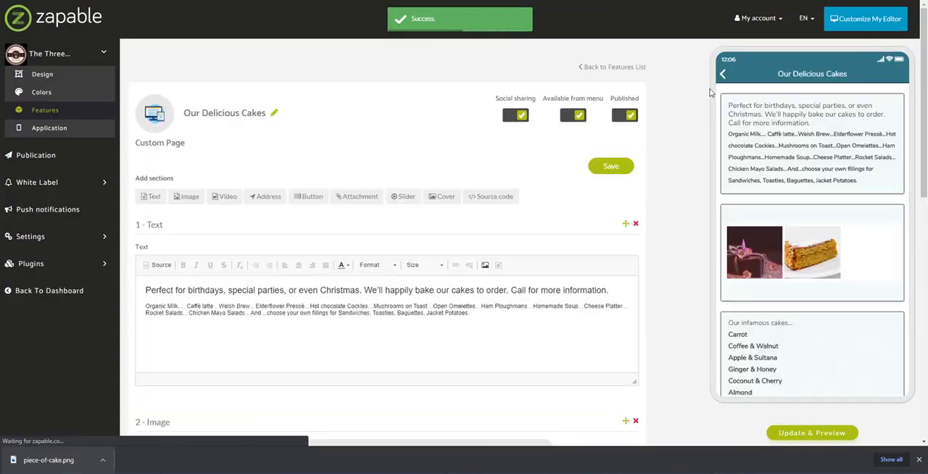
{"action": "left_click", "coordinate": [724, 77]}
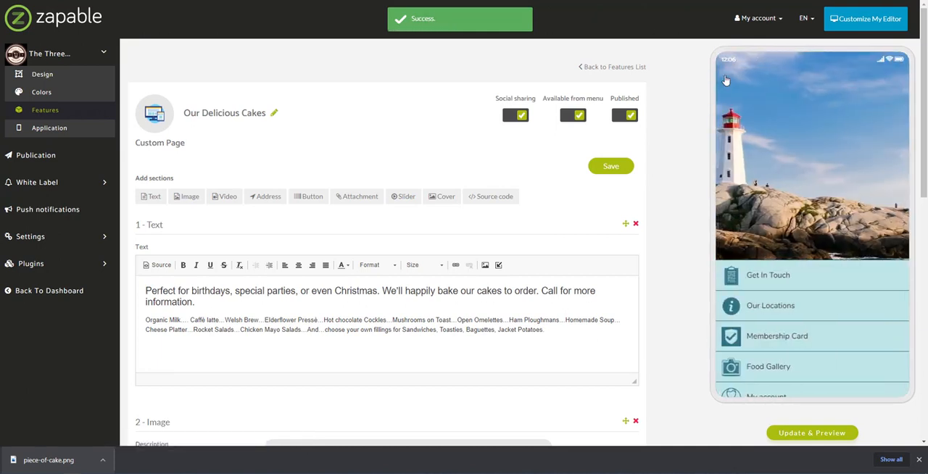
{"action": "scroll", "coordinate": [866, 345], "scroll_direction": "down", "scroll_amount": 2}
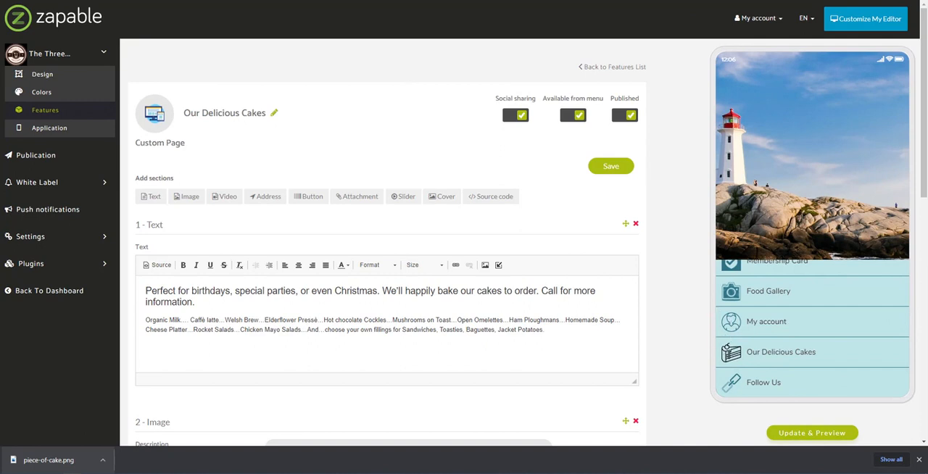
- Switch to Flaticon, log in and open the black outline cake slice icon by Good Ware in the icon editor
{"action": "key", "text": "ctrl+Tab"}
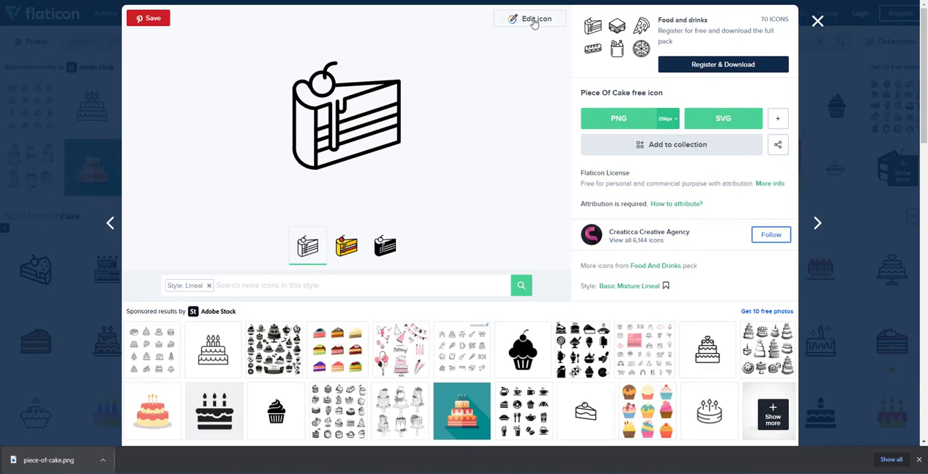
{"action": "left_click", "coordinate": [867, 22]}
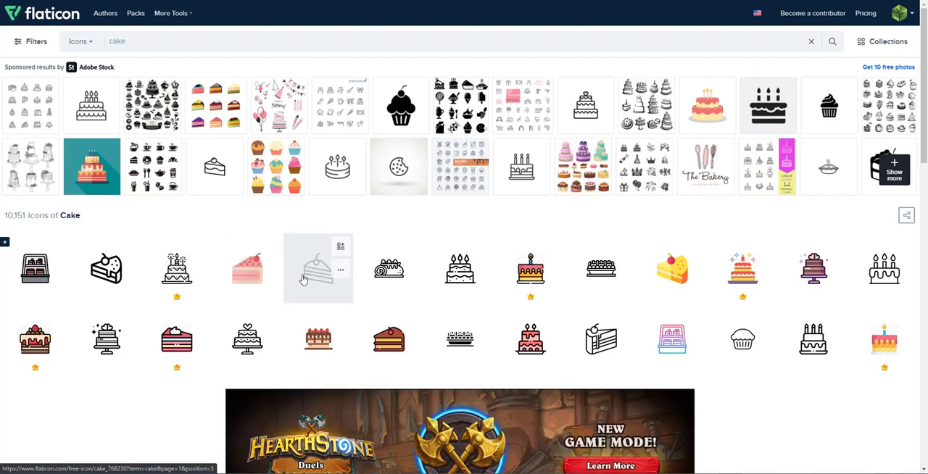
{"action": "left_click", "coordinate": [311, 283]}
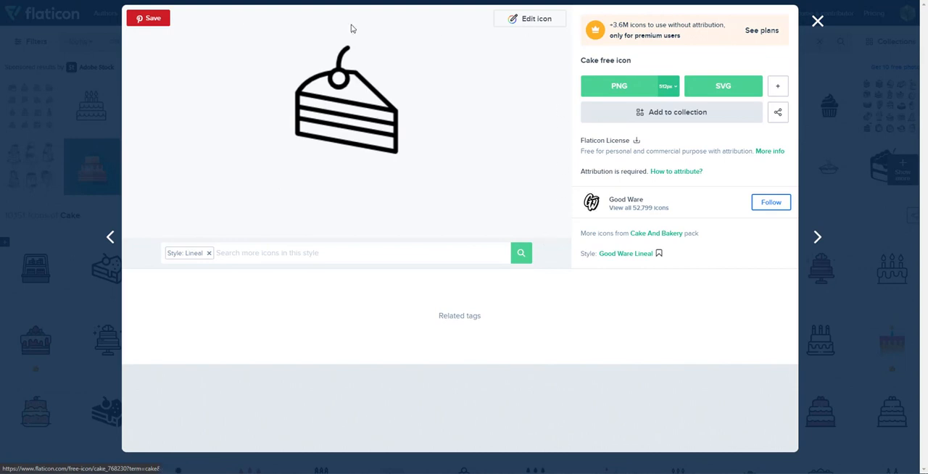
{"action": "left_click", "coordinate": [516, 24]}
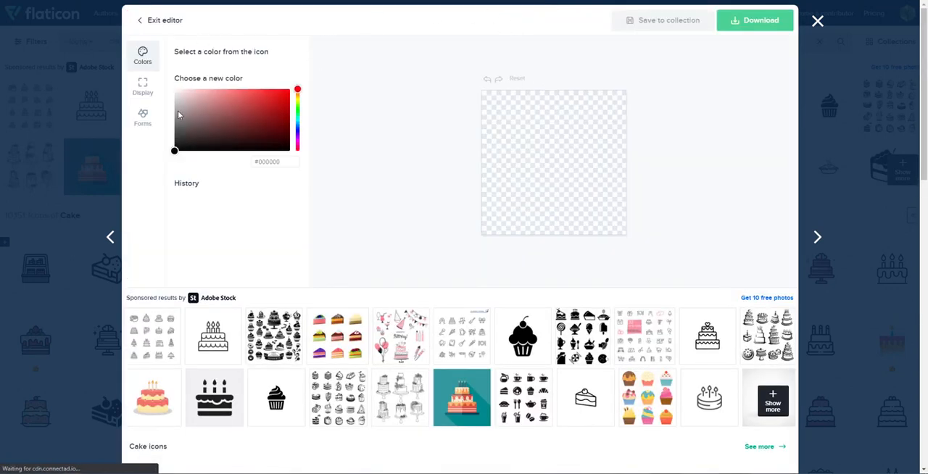
- Recolor the cake slice icon to white (#FFFFFF) and download it as a PNG
{"action": "left_click_drag", "start_coordinate": [231, 135], "coordinate": [186, 107]}
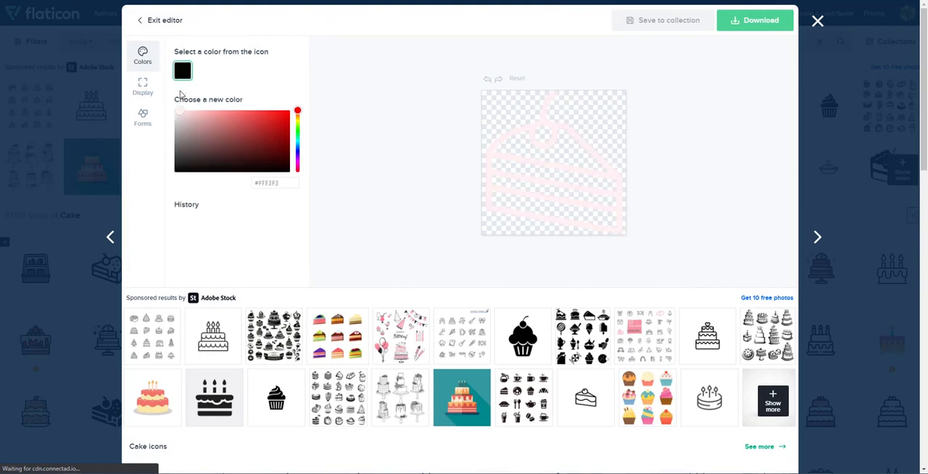
{"action": "left_click", "coordinate": [174, 109]}
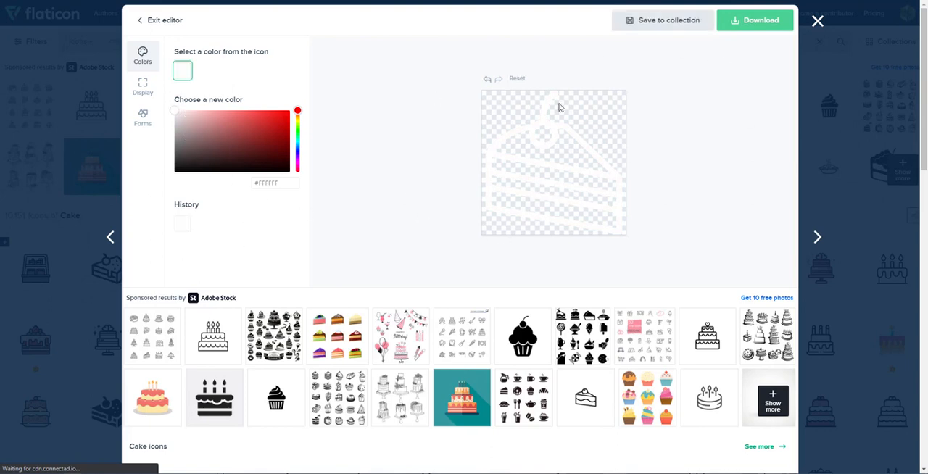
{"action": "left_click", "coordinate": [751, 29]}
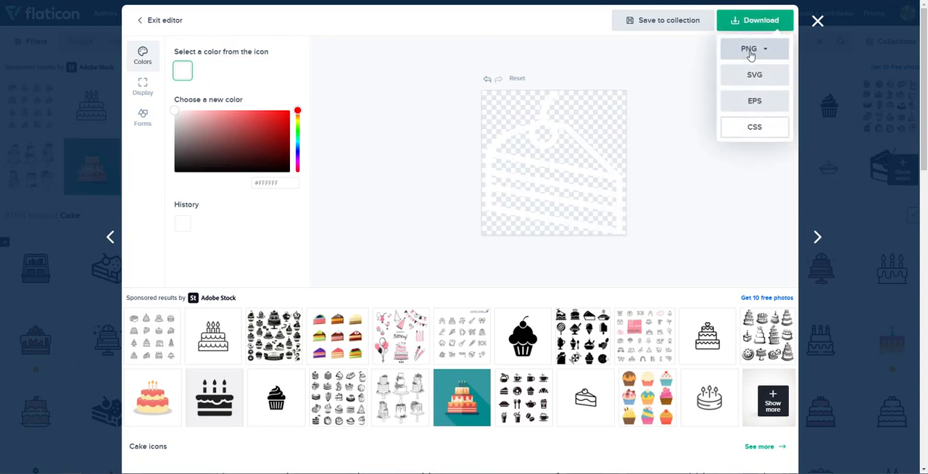
{"action": "left_click", "coordinate": [751, 51]}
{"action": "left_click", "coordinate": [735, 126]}
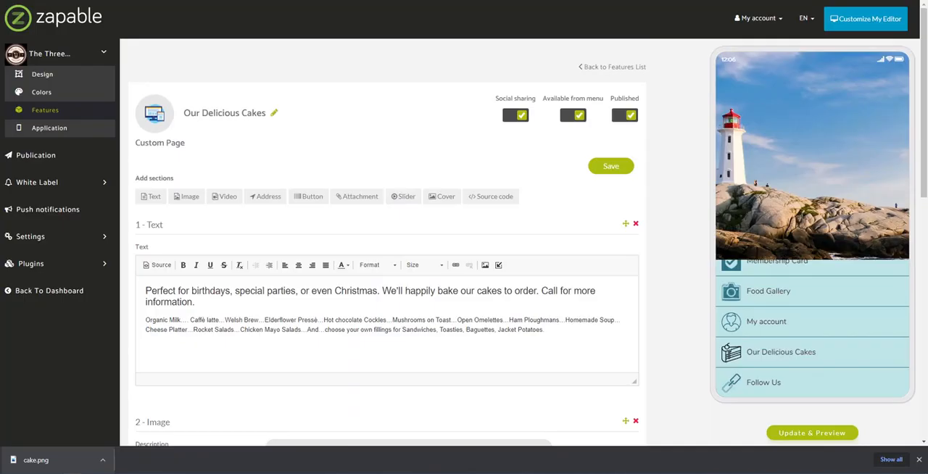
- Upload the cake image as a new feature icon and assign it to the Our Delicious Cakes page
{"action": "left_click", "coordinate": [156, 116]}
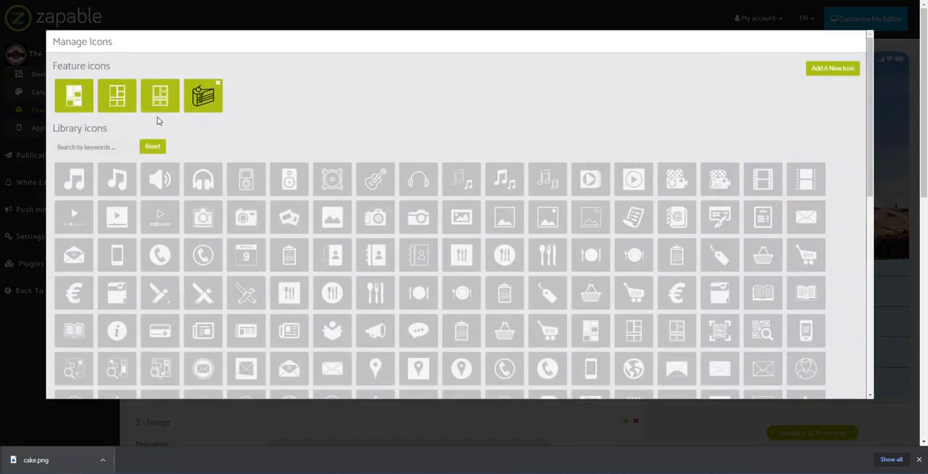
{"action": "left_click", "coordinate": [830, 72]}
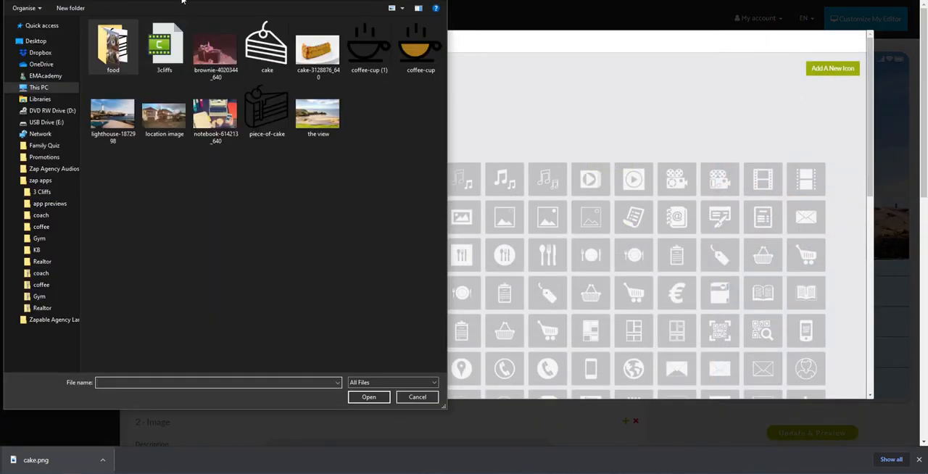
{"action": "left_click", "coordinate": [267, 45]}
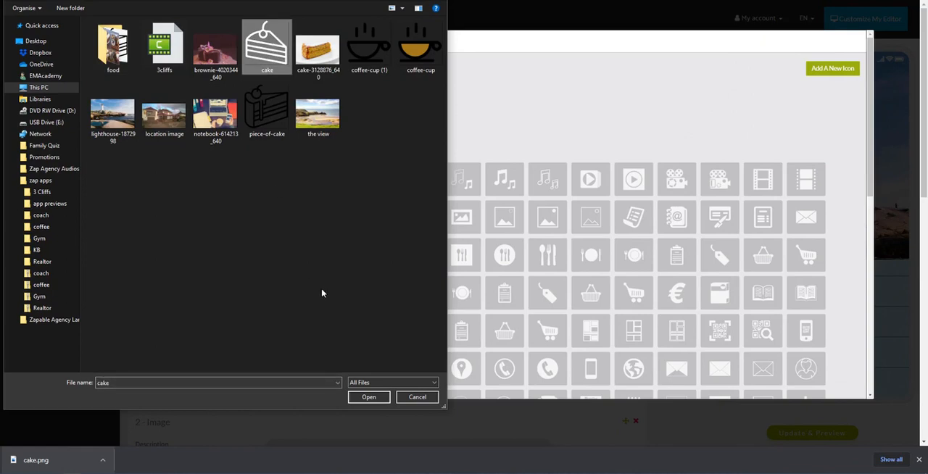
{"action": "left_click", "coordinate": [367, 395]}
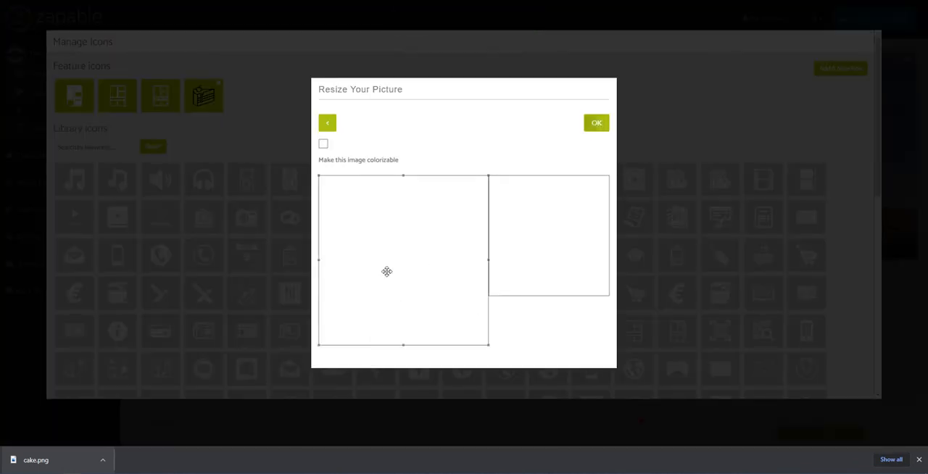
{"action": "left_click", "coordinate": [595, 124]}
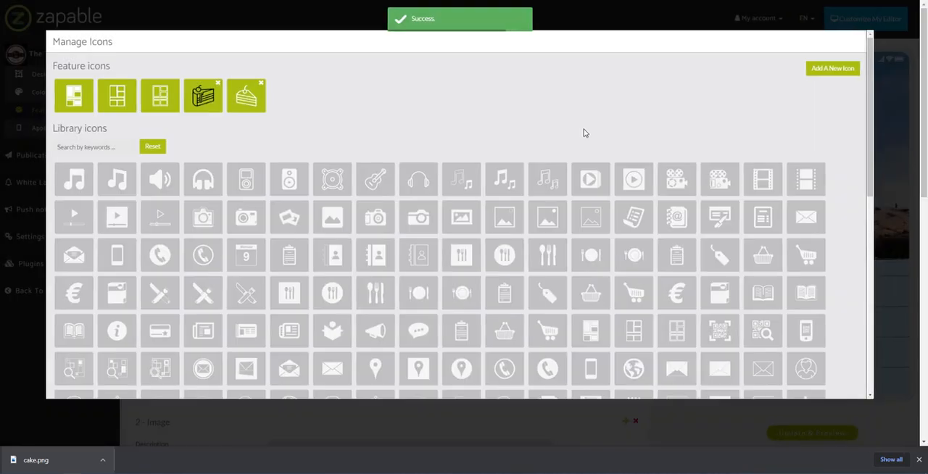
{"action": "left_click", "coordinate": [919, 459]}
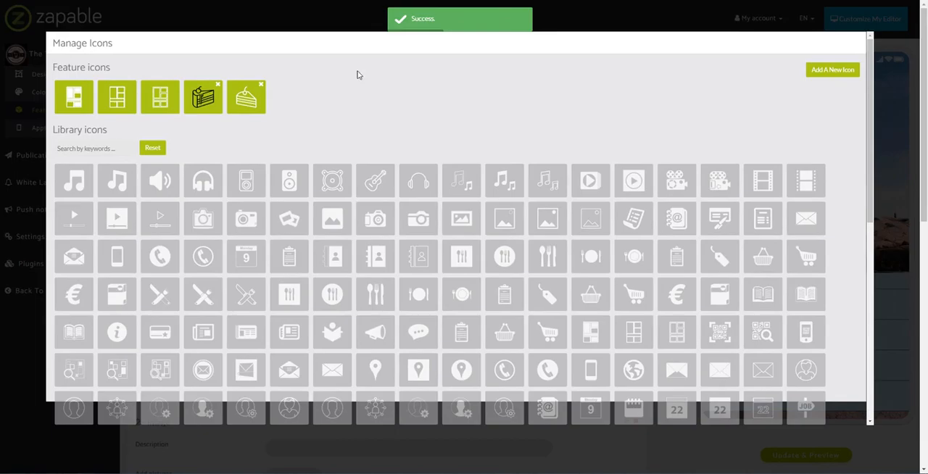
{"action": "left_click", "coordinate": [259, 105]}
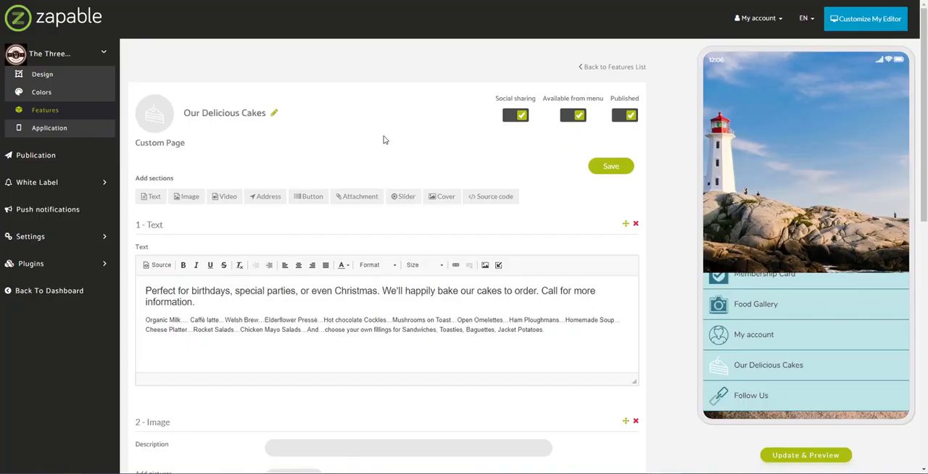
- Save the Our Delicious Cakes page and check its new white icon on the preview's home screen
{"action": "left_click", "coordinate": [610, 166]}
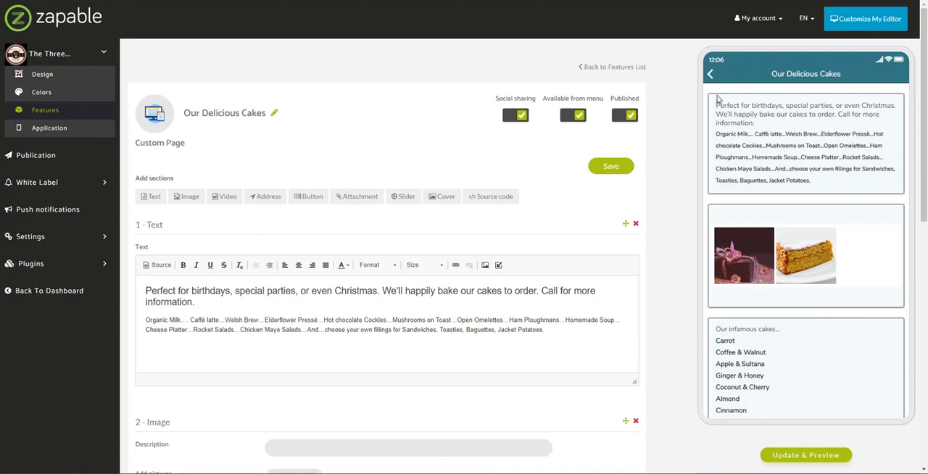
{"action": "left_click", "coordinate": [710, 74]}
{"action": "left_click_drag", "start_coordinate": [754, 395], "coordinate": [756, 295]}
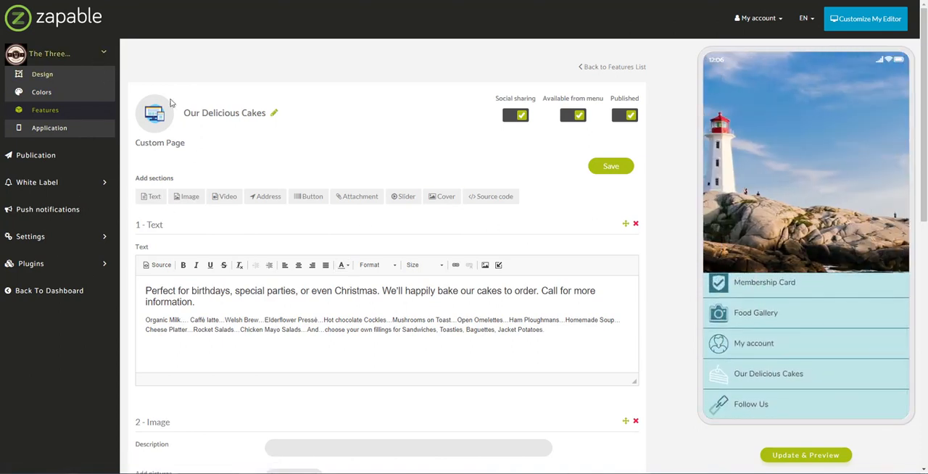
- Open the Follow Us feature and upload the piece-of-cake image as the picture for a new link
{"action": "left_click", "coordinate": [50, 112]}
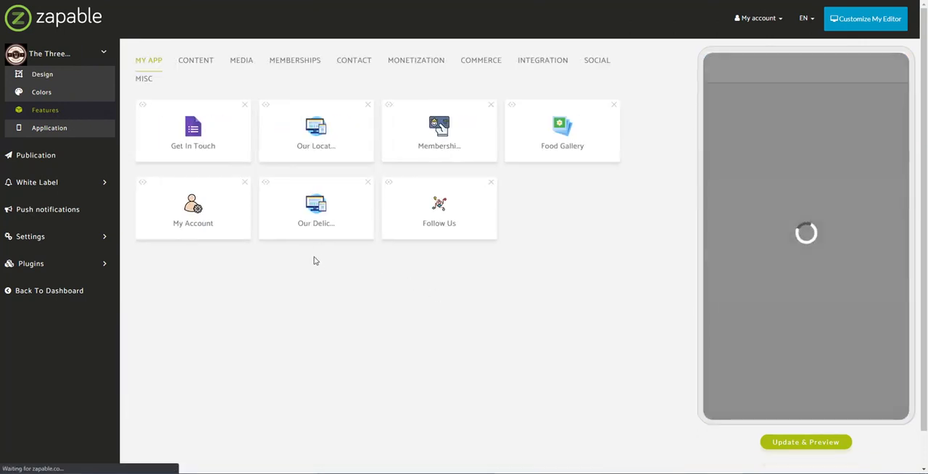
{"action": "left_click", "coordinate": [437, 208]}
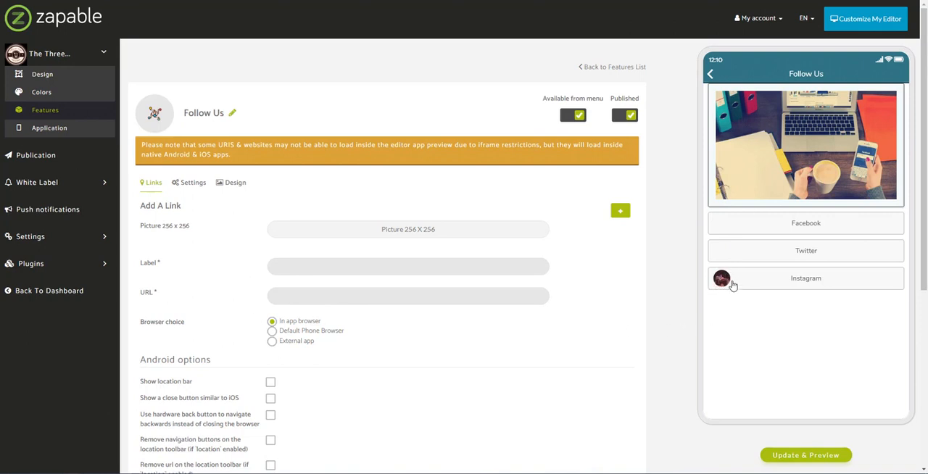
{"action": "left_click", "coordinate": [387, 237]}
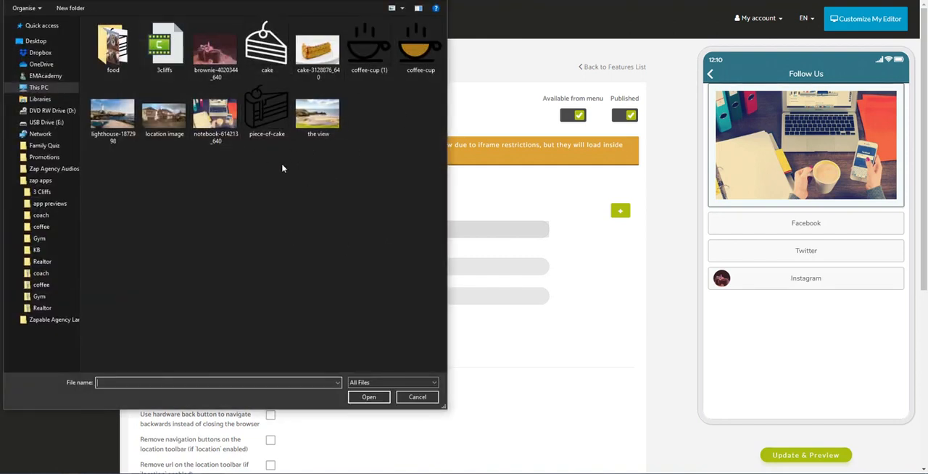
{"action": "left_click", "coordinate": [267, 110]}
{"action": "left_click", "coordinate": [367, 397]}
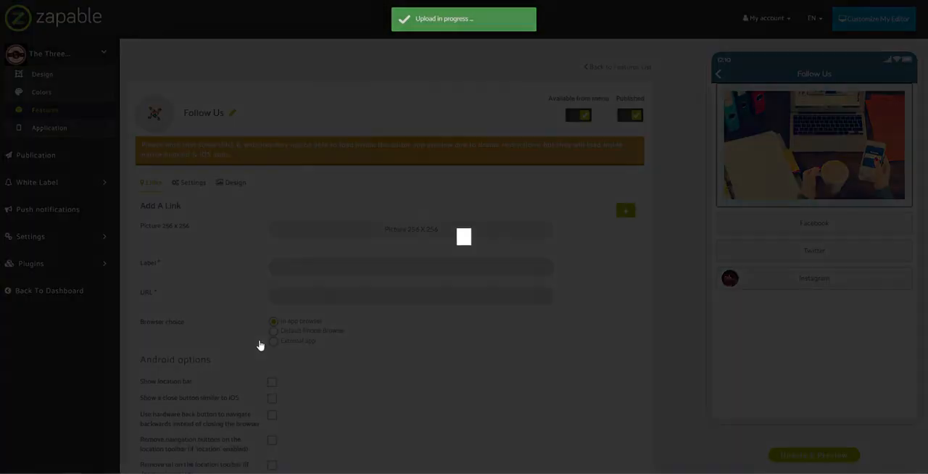
{"action": "left_click", "coordinate": [597, 152]}
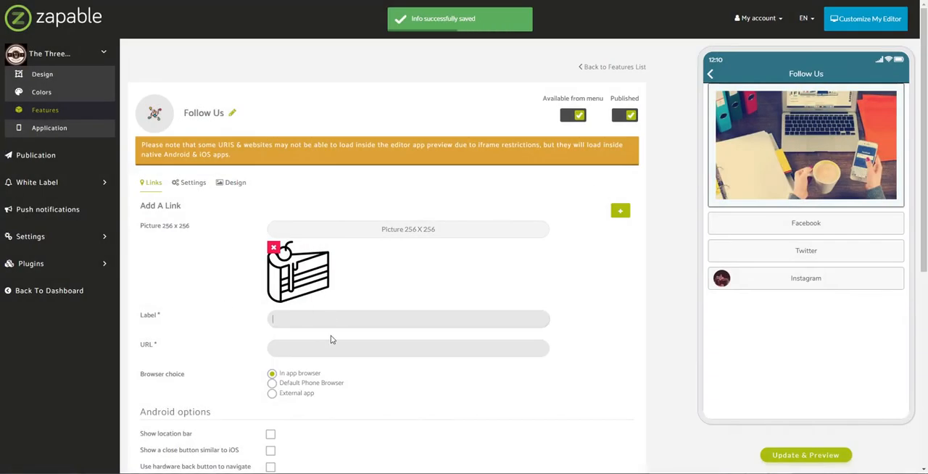
{"action": "type", "text": "Pinterest"}
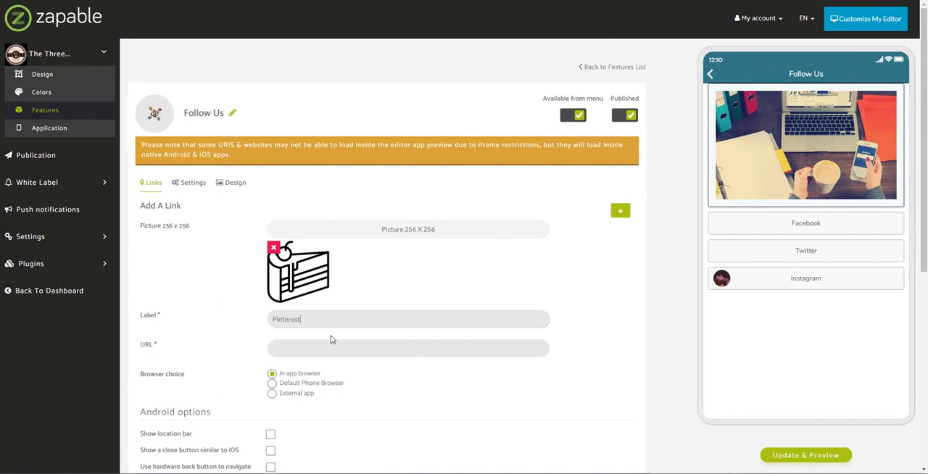
{"action": "key", "text": "Tab"}
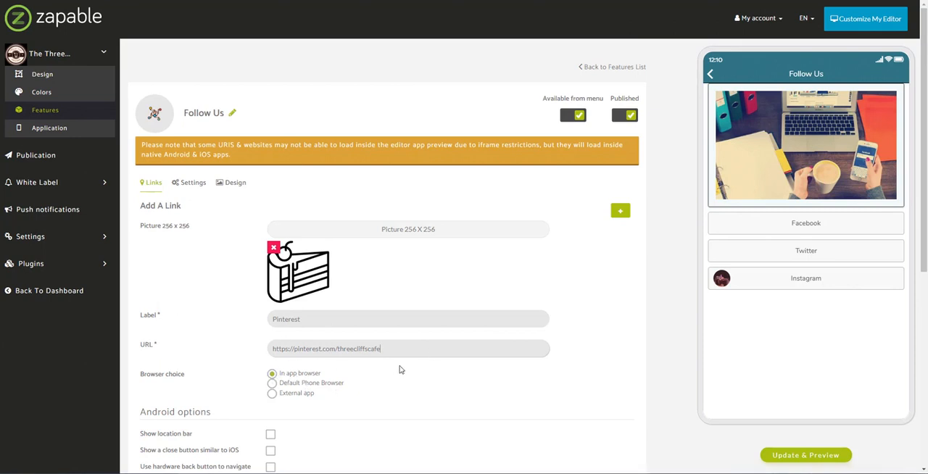
{"action": "scroll", "coordinate": [398, 369], "scroll_direction": "down", "scroll_amount": 5}
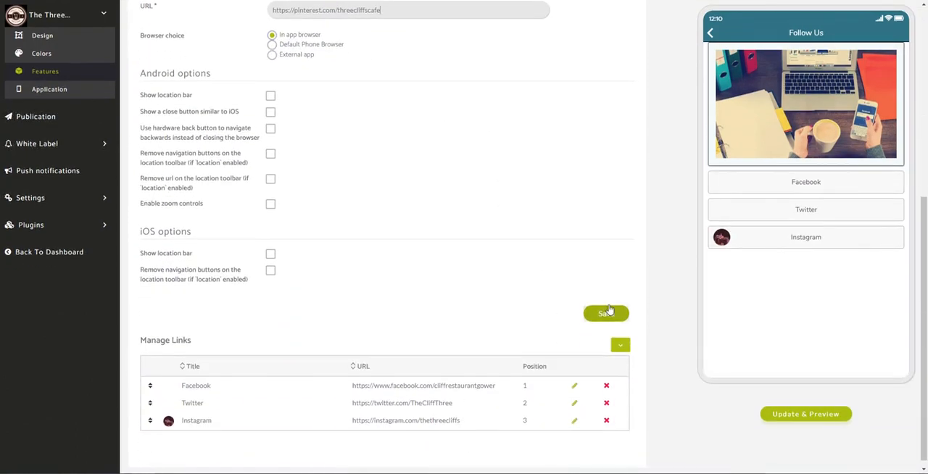
{"action": "left_click", "coordinate": [609, 312]}
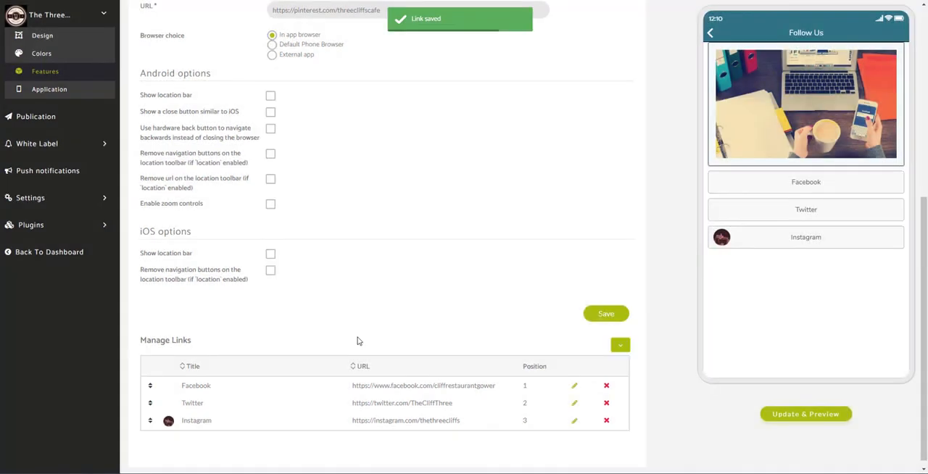
- Review the Follow Us links list, refresh the app preview and return it to the home screen
{"action": "scroll", "coordinate": [418, 338], "scroll_direction": "down", "scroll_amount": 5}
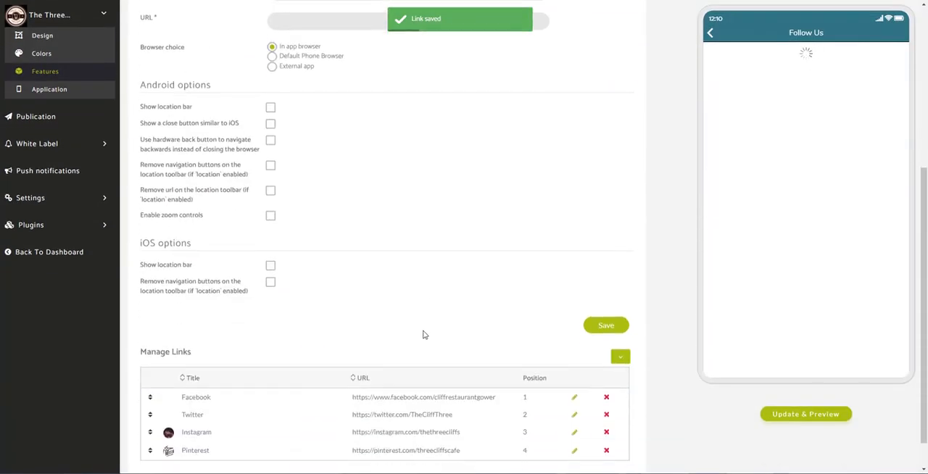
{"action": "scroll", "coordinate": [424, 335], "scroll_direction": "down", "scroll_amount": 1}
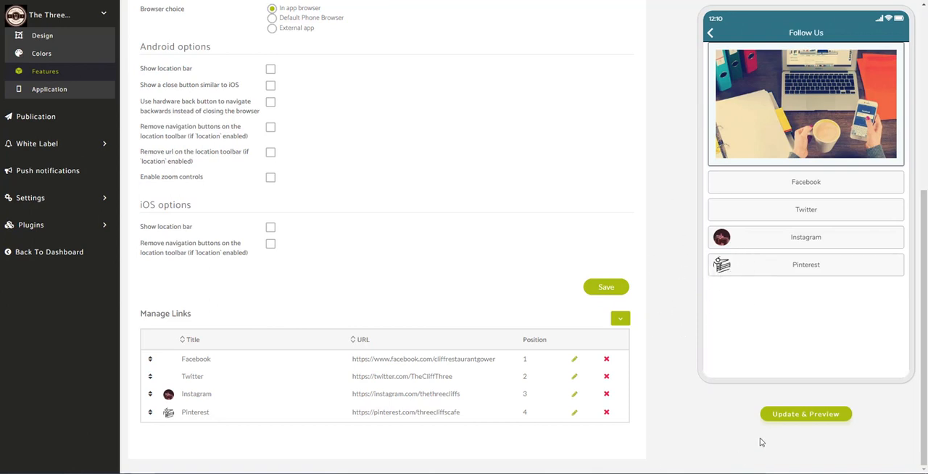
{"action": "left_click", "coordinate": [800, 415]}
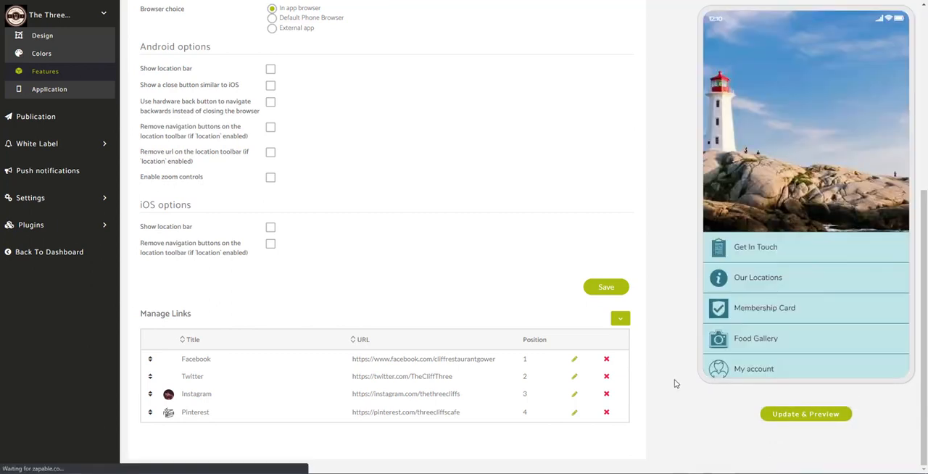
{"action": "left_click", "coordinate": [711, 32]}
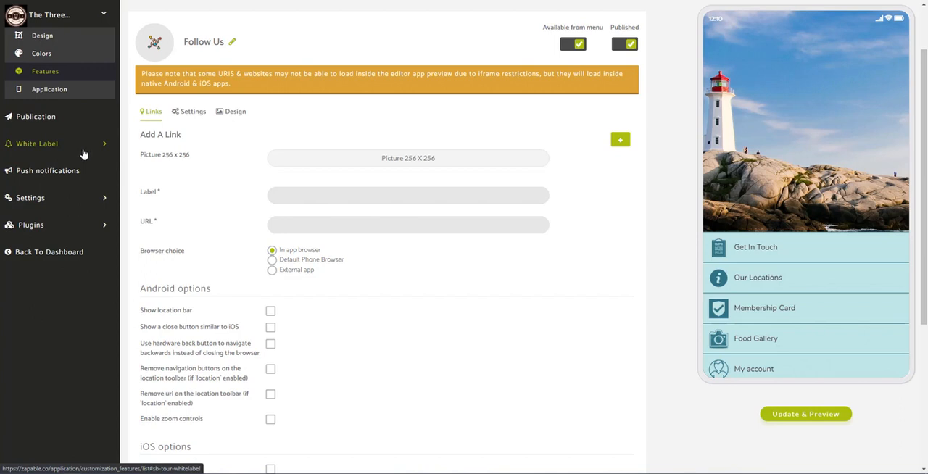
- Open the advanced publication settings of The Three Cliffs app and select its WebApp link
{"action": "left_click", "coordinate": [65, 118]}
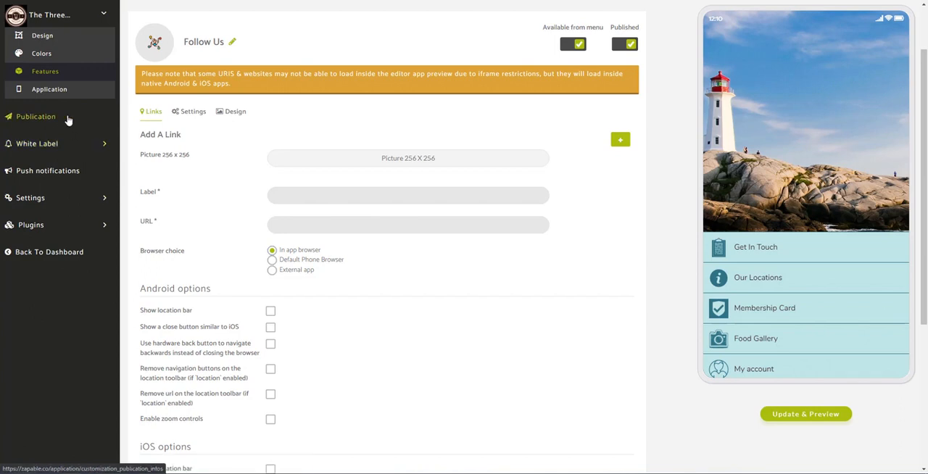
{"action": "left_click", "coordinate": [16, 124]}
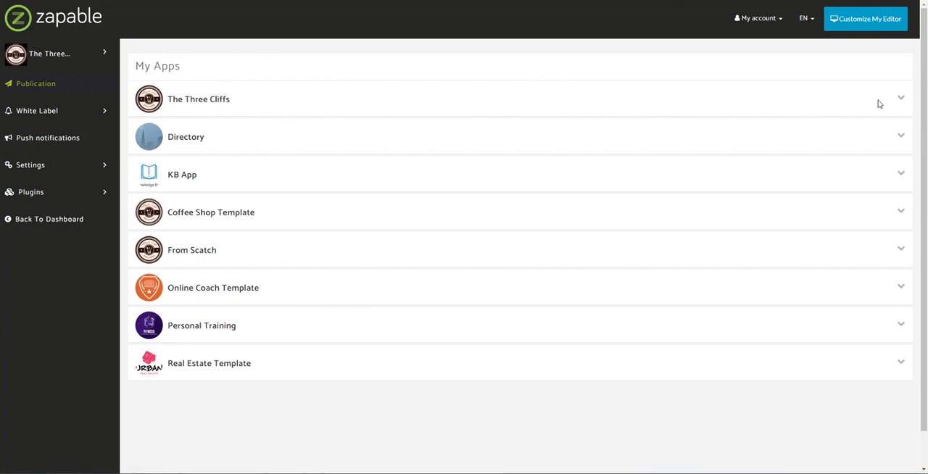
{"action": "left_click", "coordinate": [899, 102]}
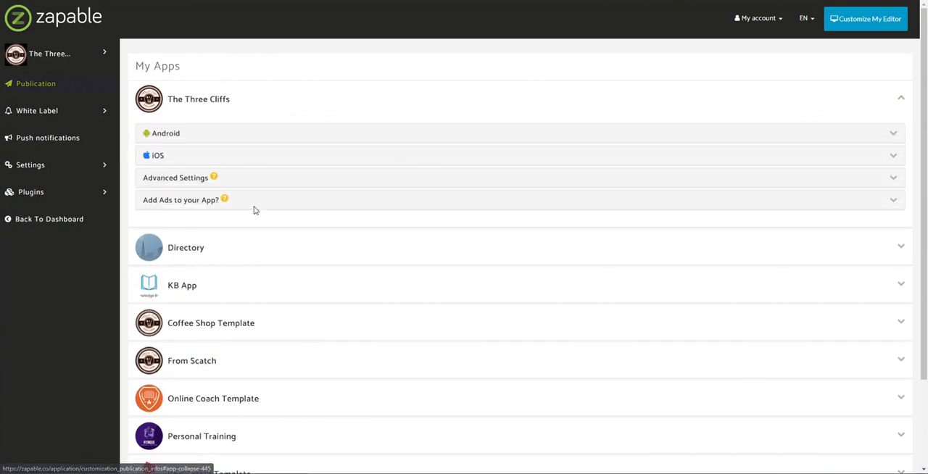
{"action": "left_click", "coordinate": [177, 182]}
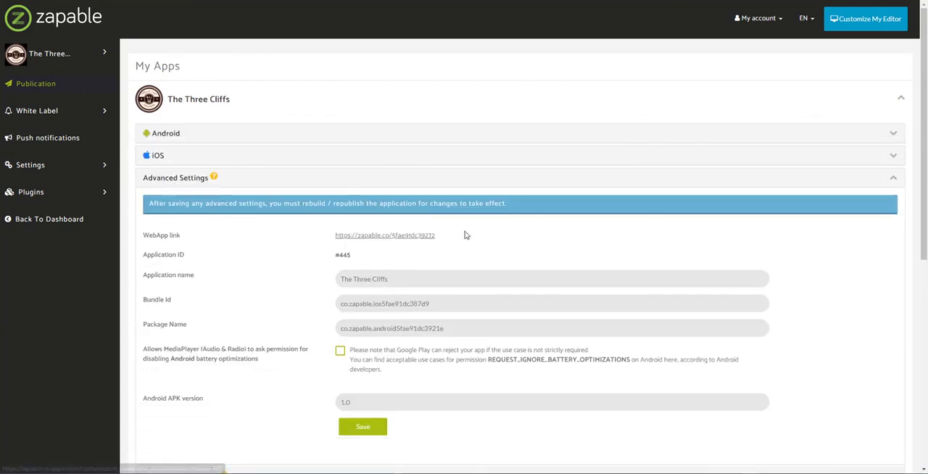
{"action": "left_click_drag", "start_coordinate": [467, 235], "coordinate": [304, 233]}
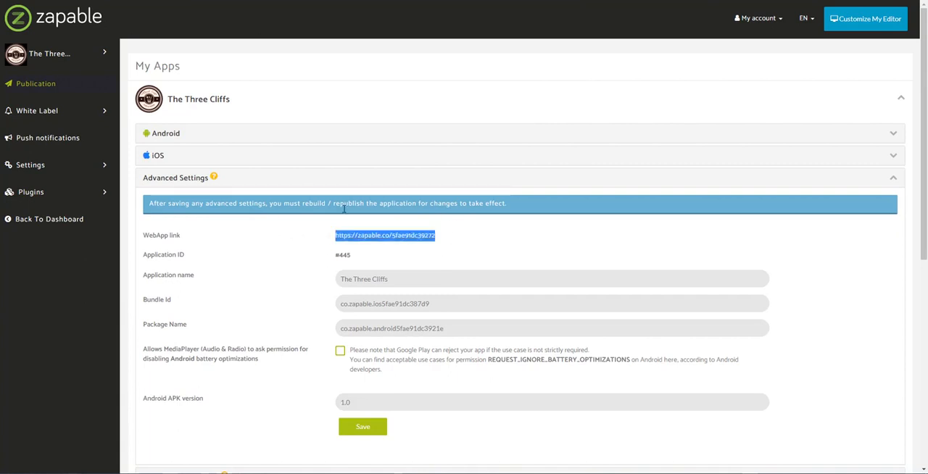